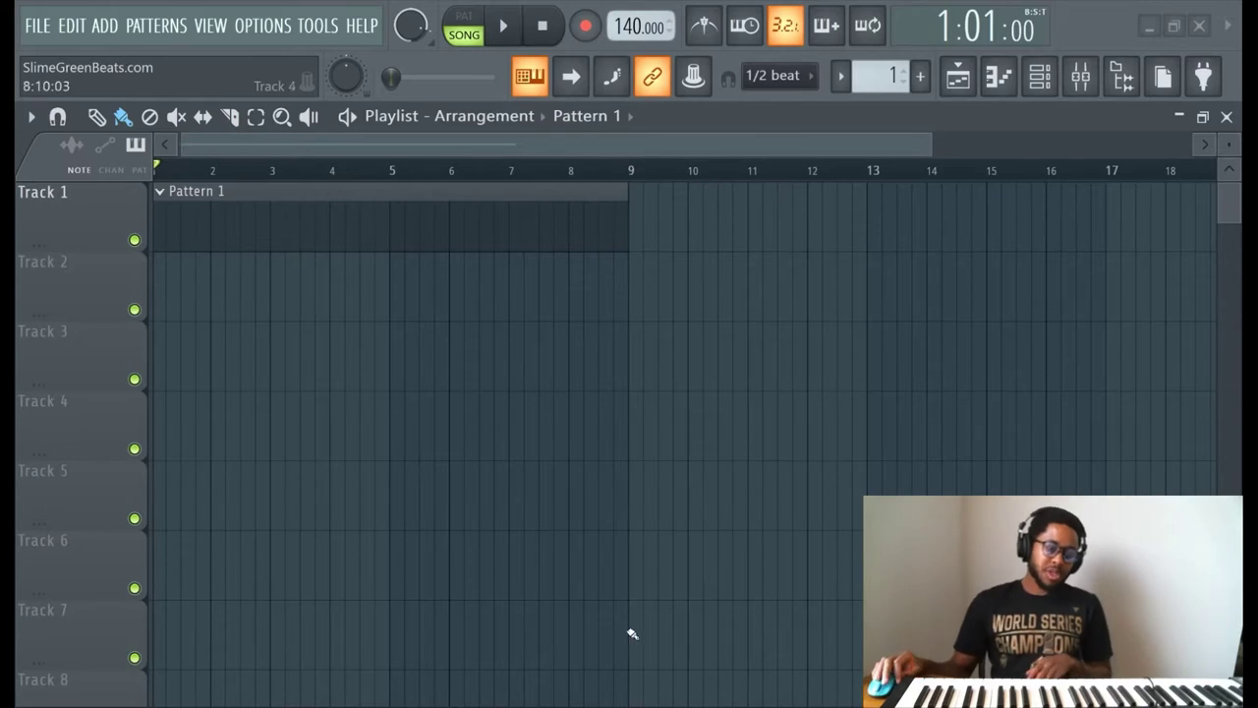
Add a Sytrus instrument channel and briefly preview its preset list.
left_click(105, 22)
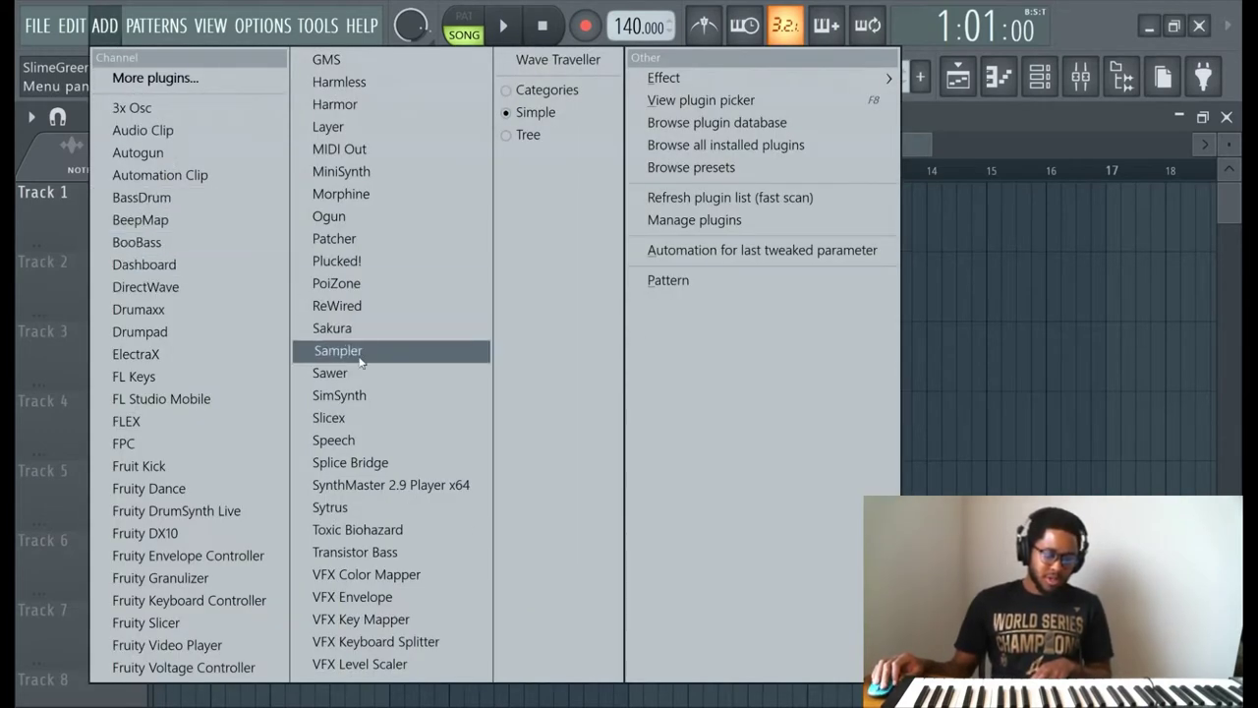
left_click(330, 507)
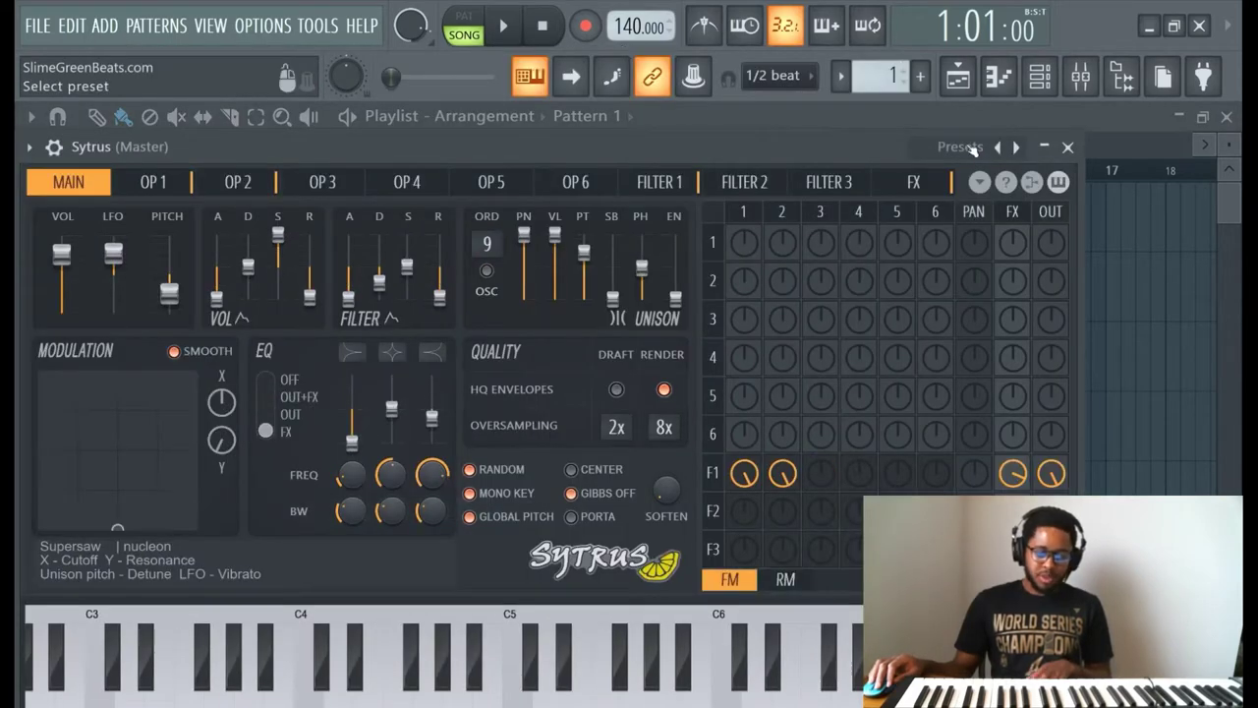
left_click(968, 148)
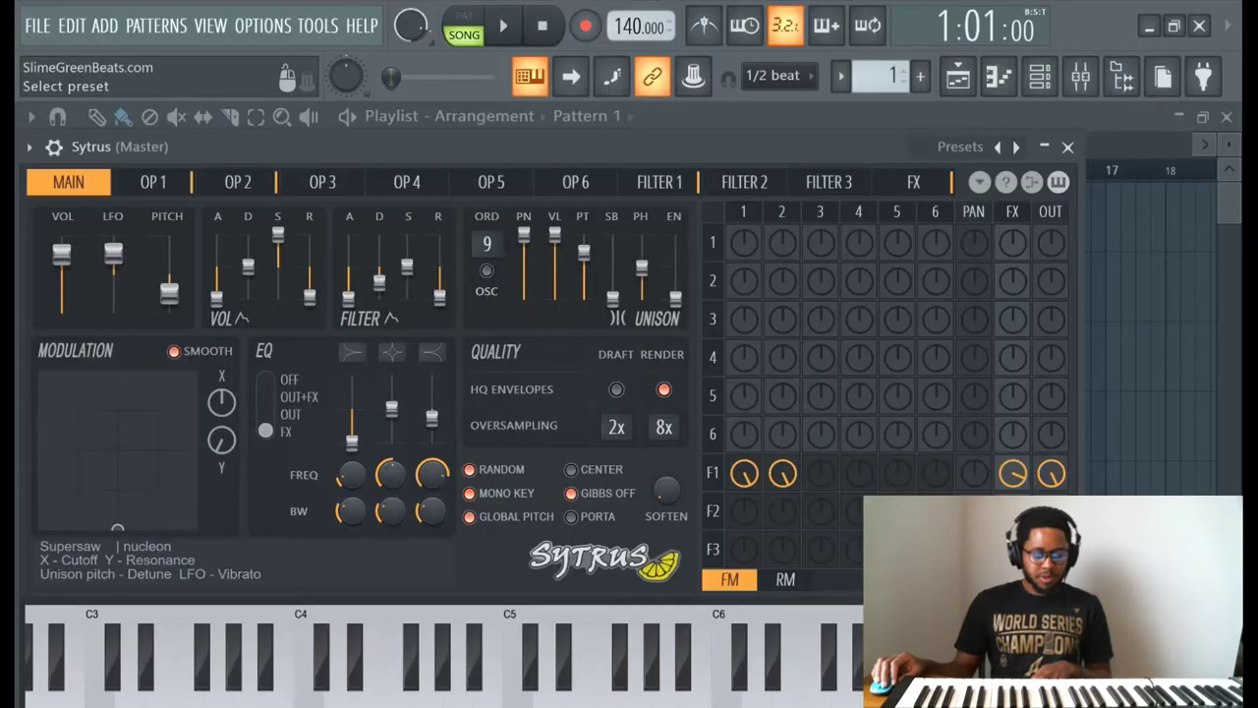
left_click(611, 656)
Back out of the plugin list and piano roll, then bring up Sytrus's full preset list from the Channel rack.
left_click(103, 27)
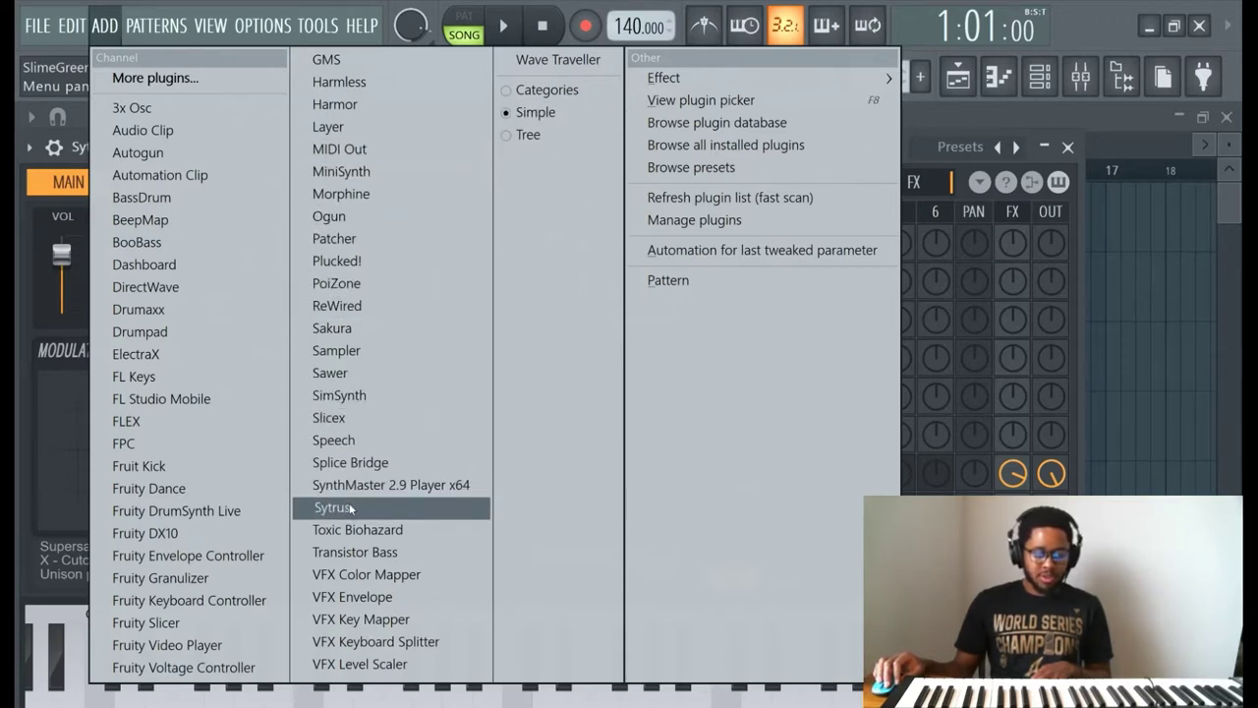
left_click(963, 116)
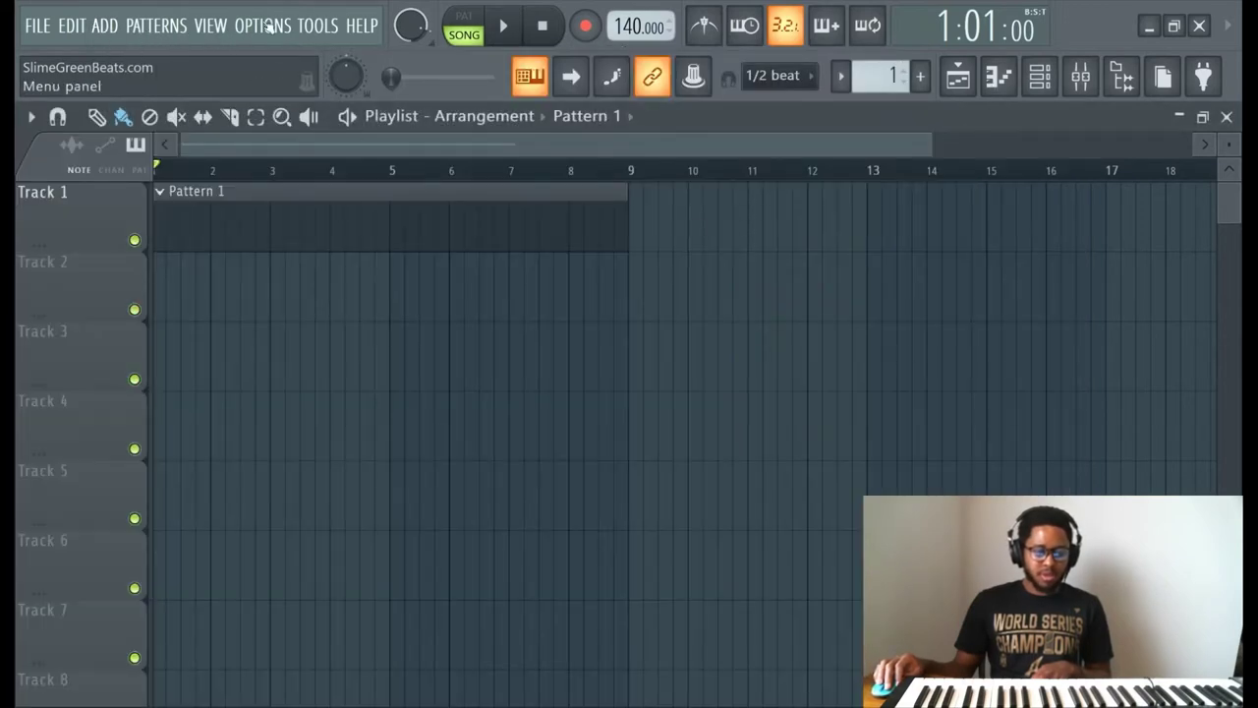
left_click(999, 75)
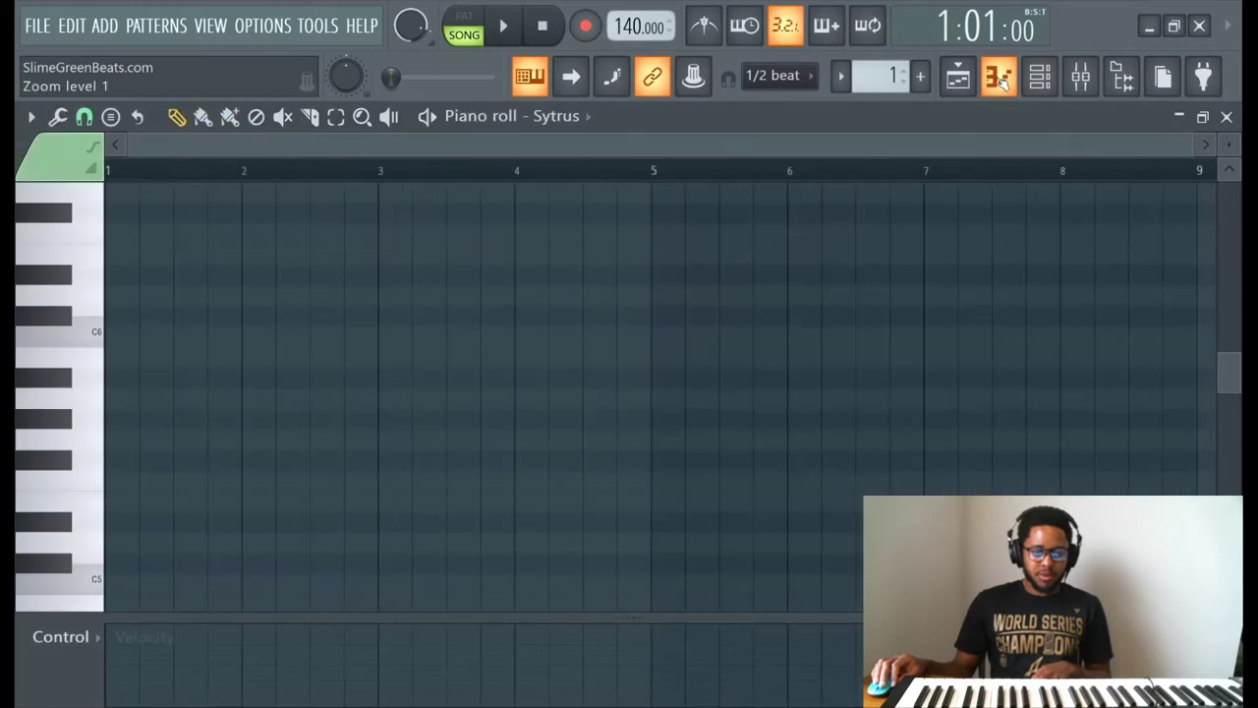
left_click(1040, 76)
left_click(265, 436)
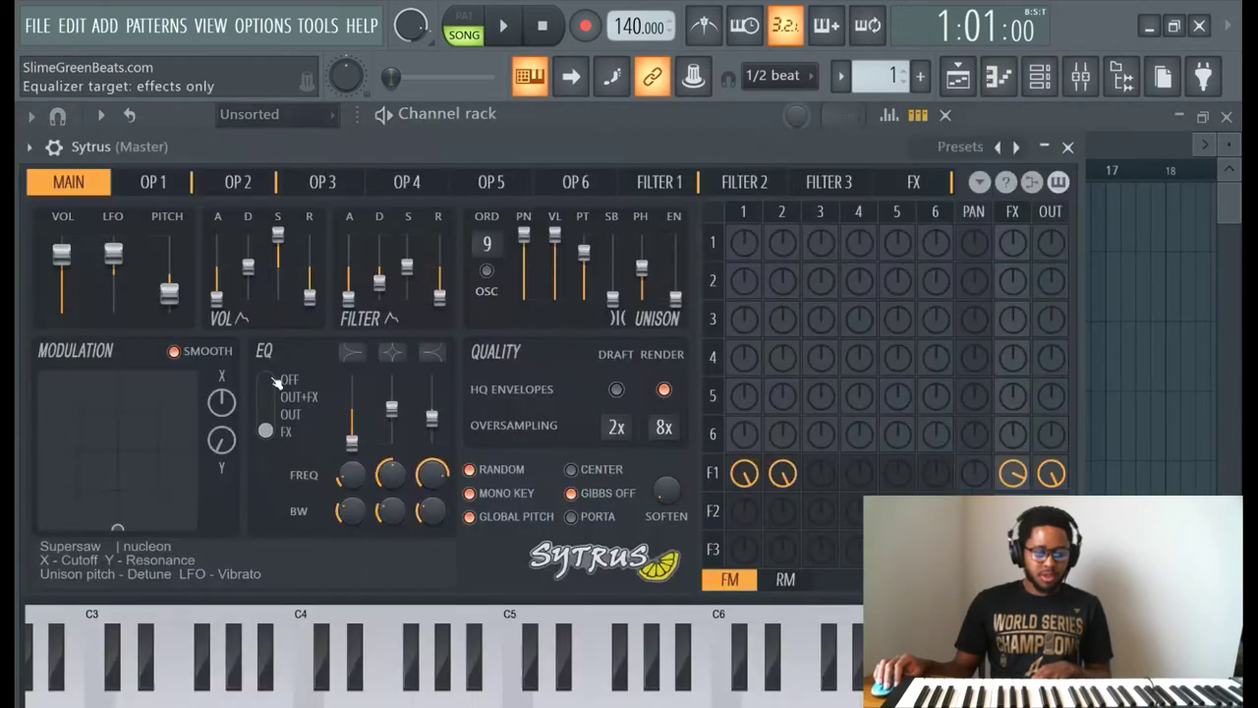
left_click(952, 150)
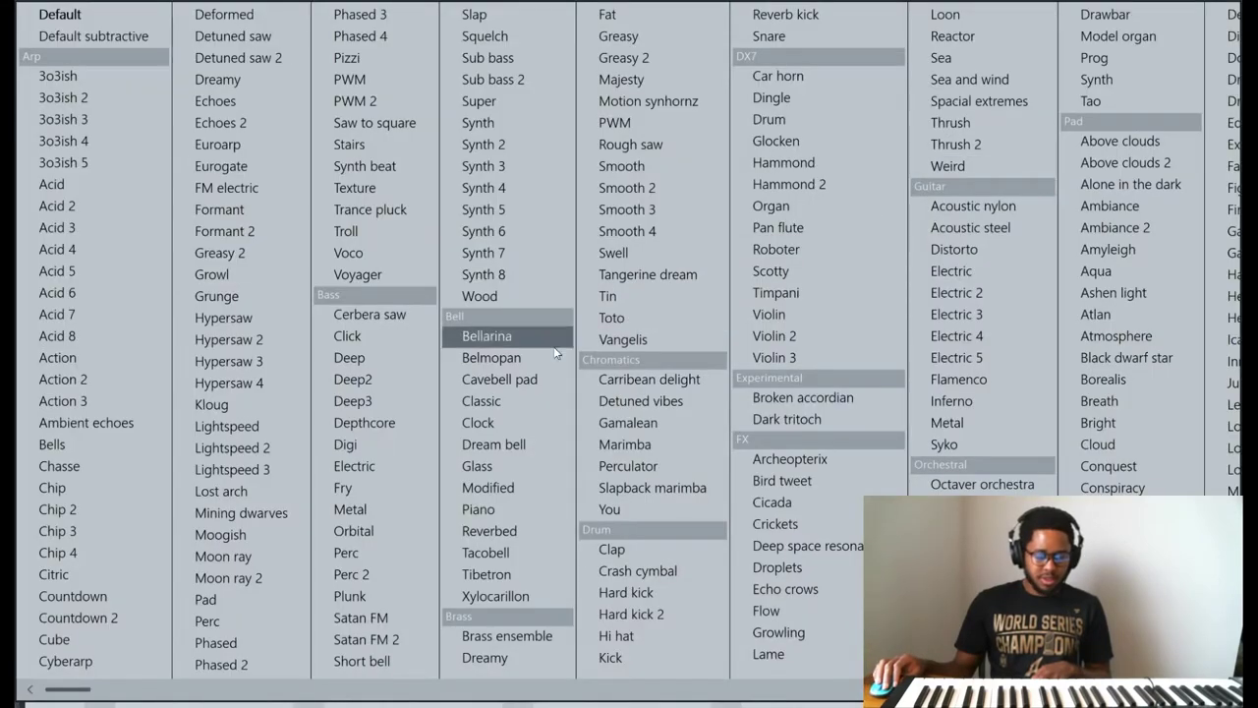
Load the Bellarina bell preset and step forward through the following presets.
left_click(481, 336)
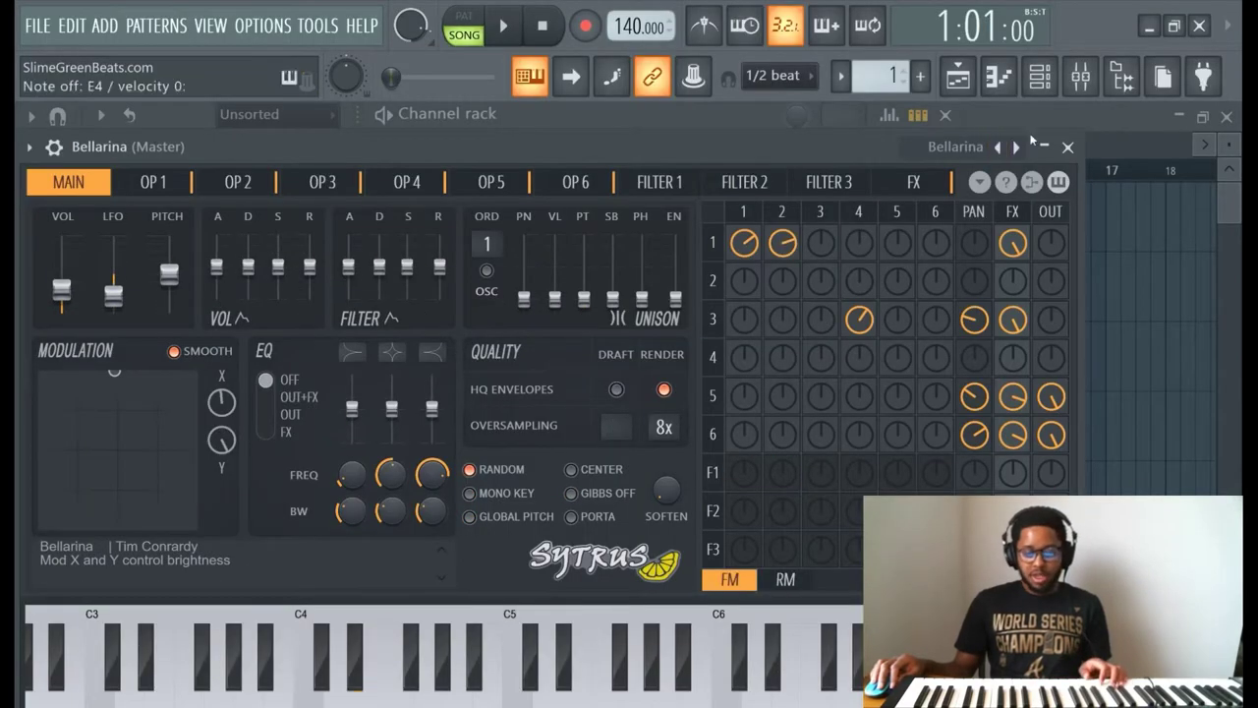
left_click(1016, 146)
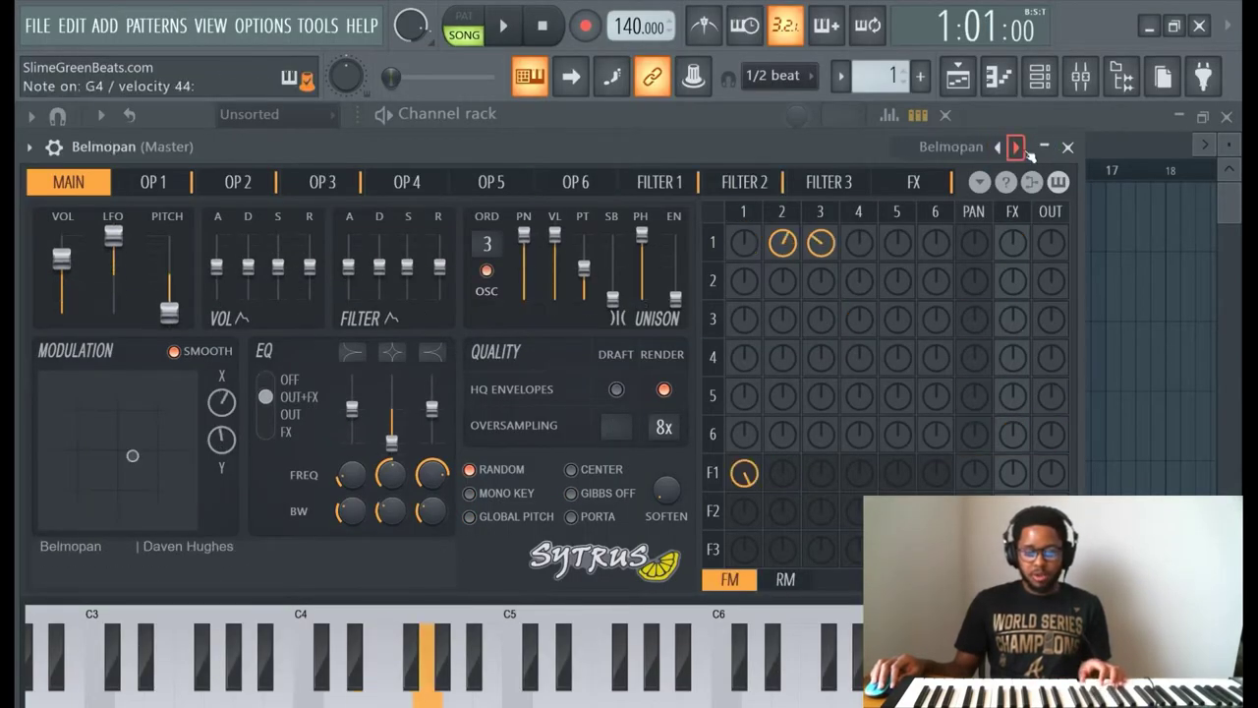
left_click(1018, 148)
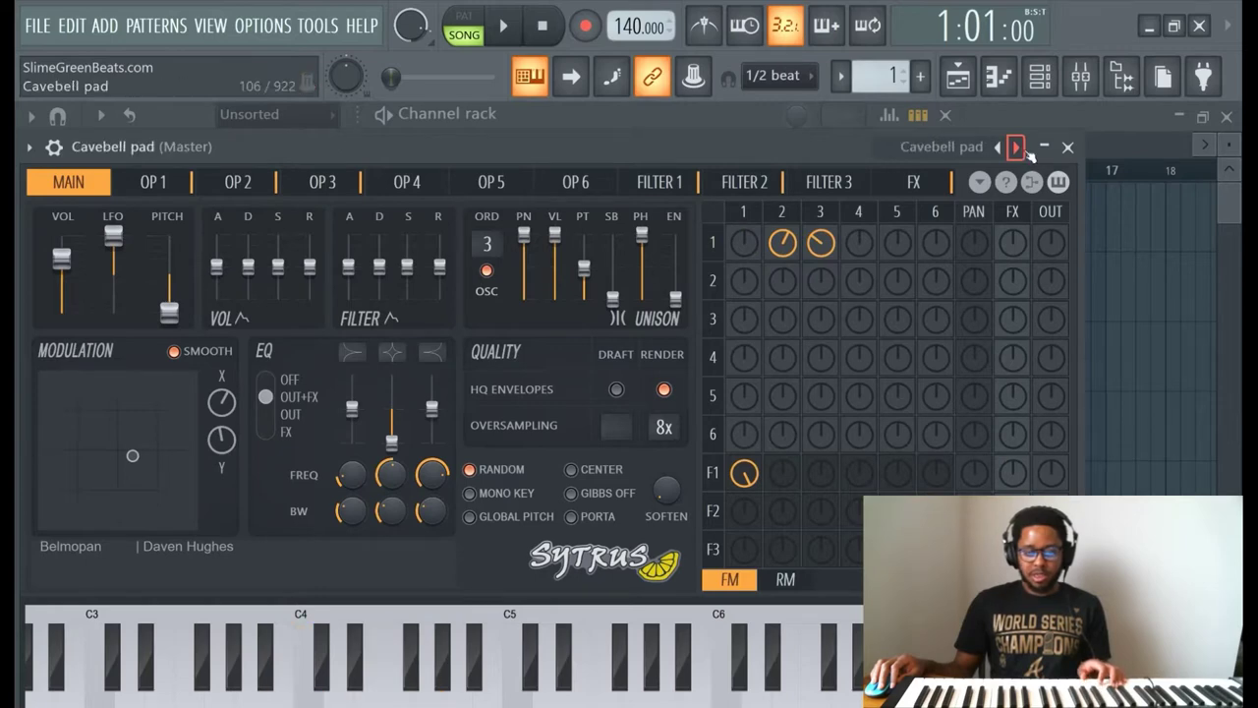
left_click(1018, 147)
left_click(1018, 148)
left_click(1018, 147)
Step past Tibetron to Xylocarillon, then go back and settle on Tibetron.
left_click(1018, 147)
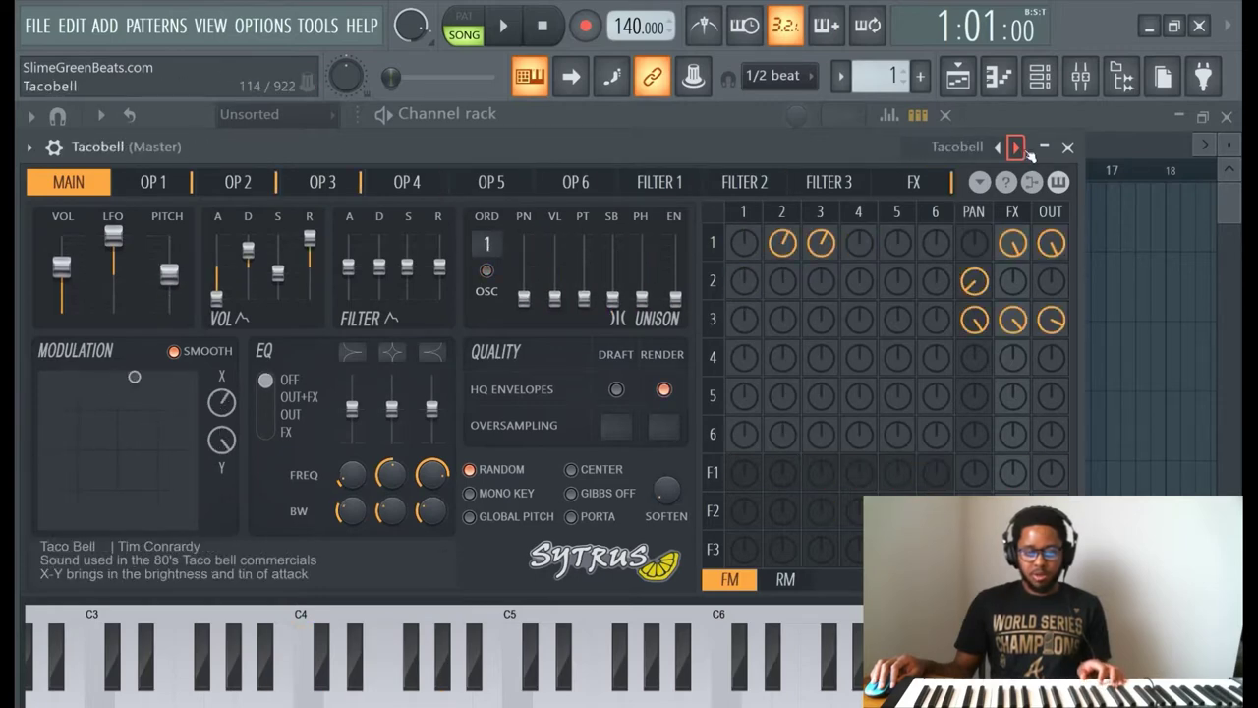
left_click(1018, 147)
left_click(1018, 147)
left_click(1019, 147)
left_click(1018, 148)
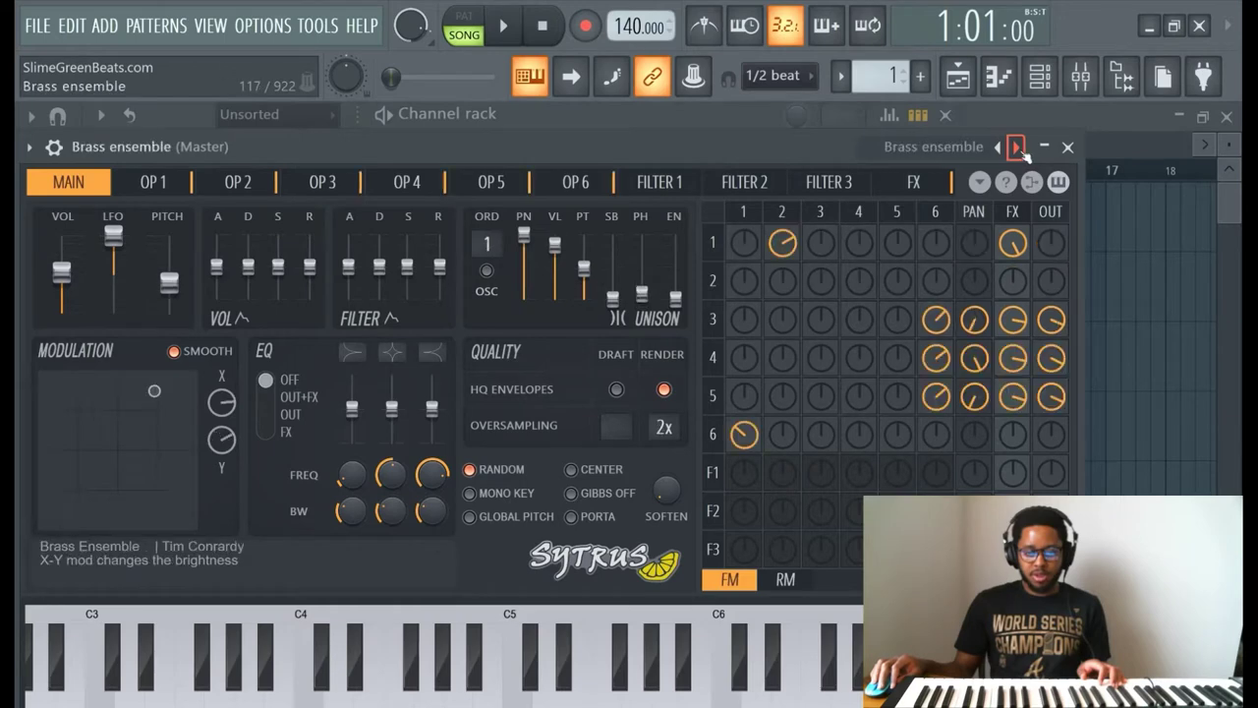
left_click(998, 148)
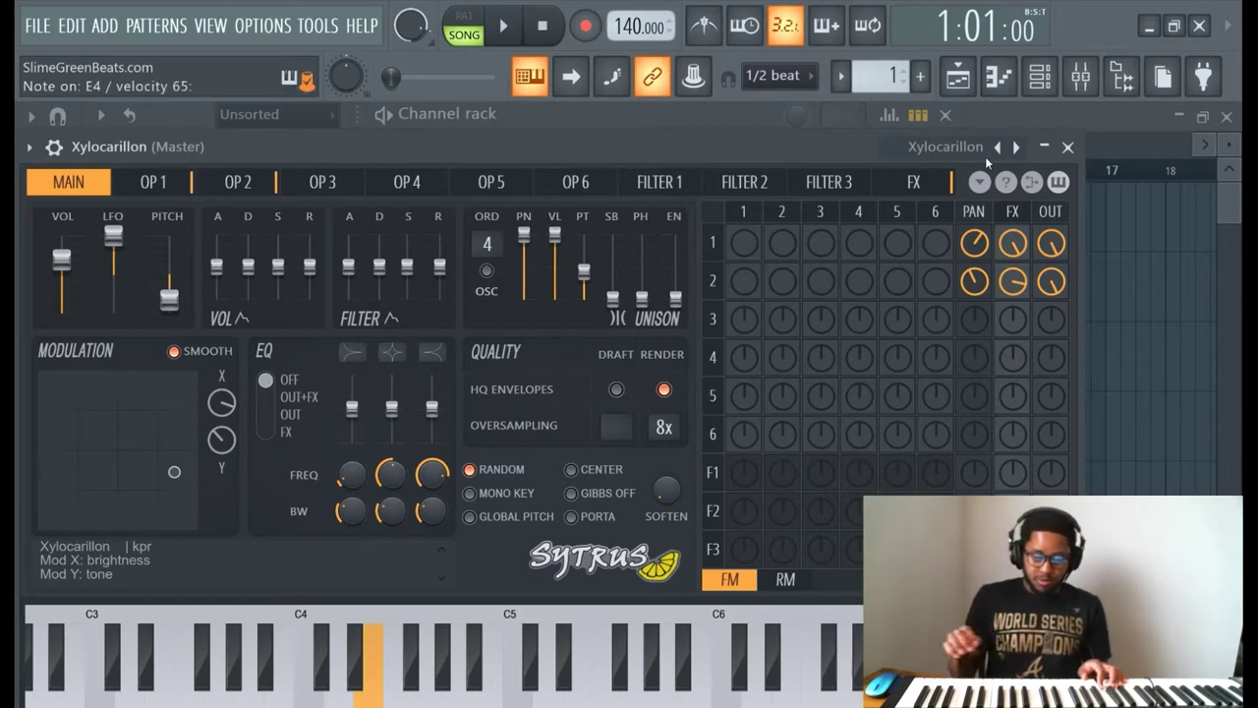
left_click(996, 148)
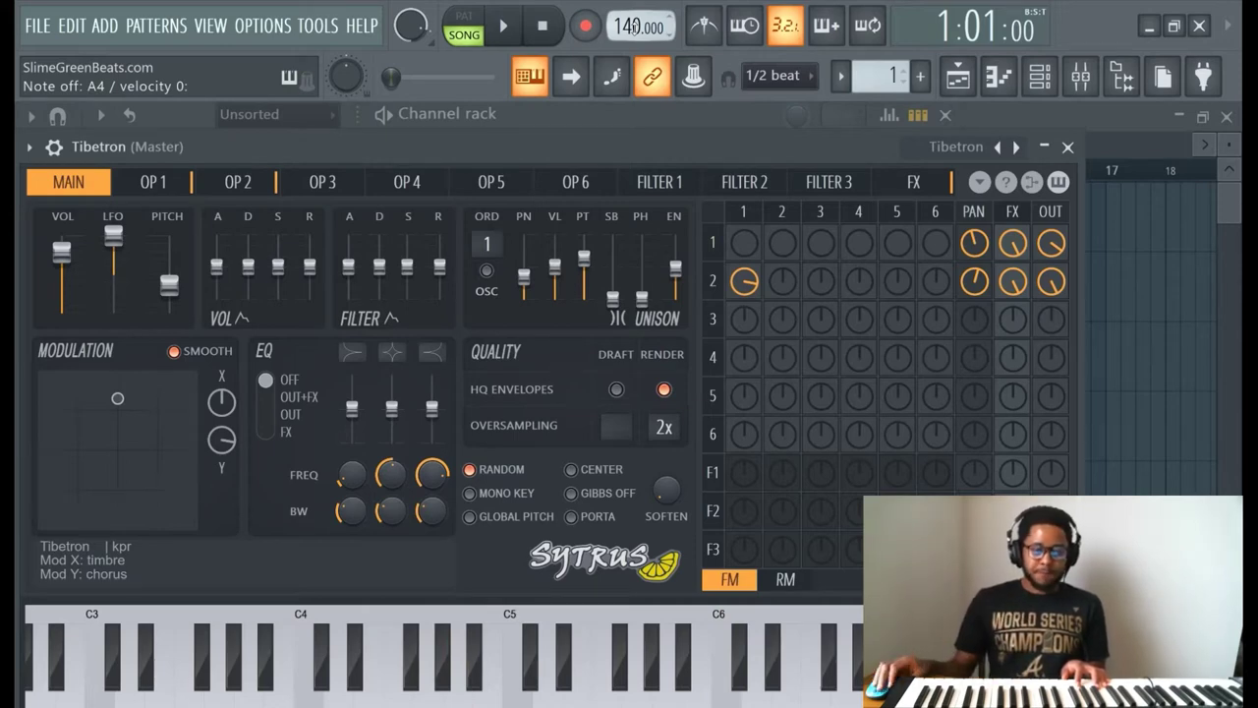
Turn on the metronome and lower the tempo to 134 while listening.
key("ctrl+m")
key("space")
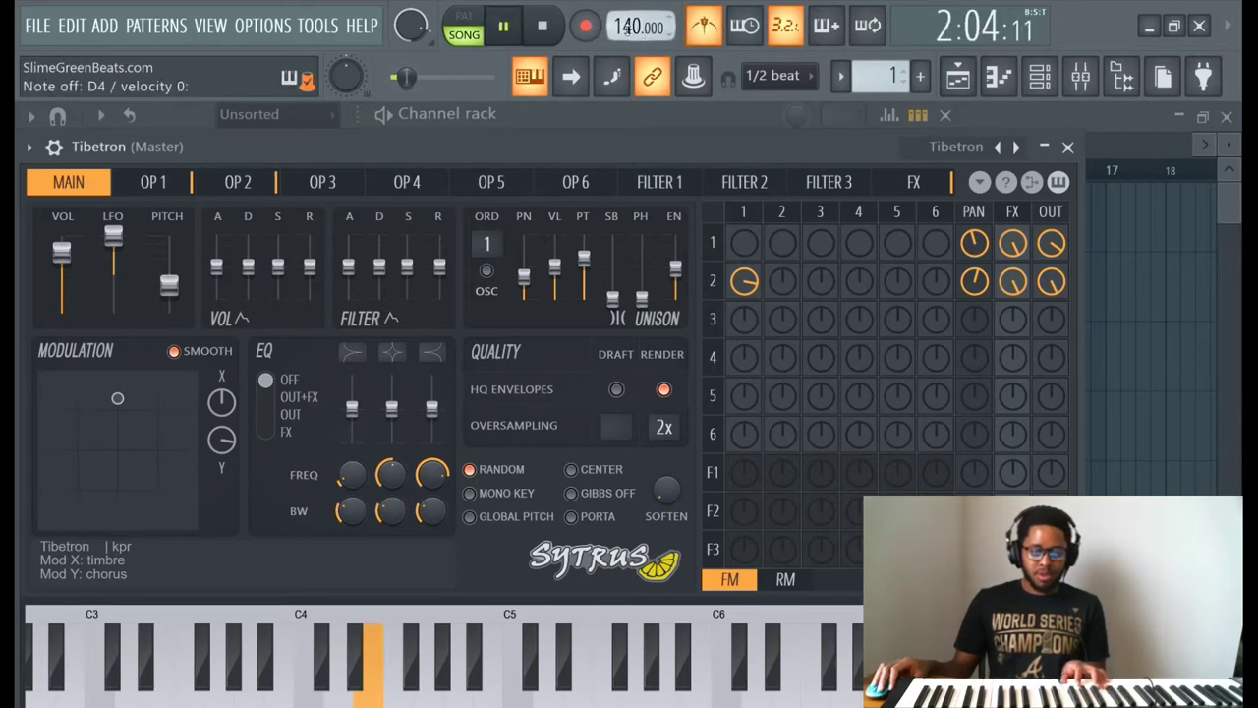
scroll(626, 27, "down", 5)
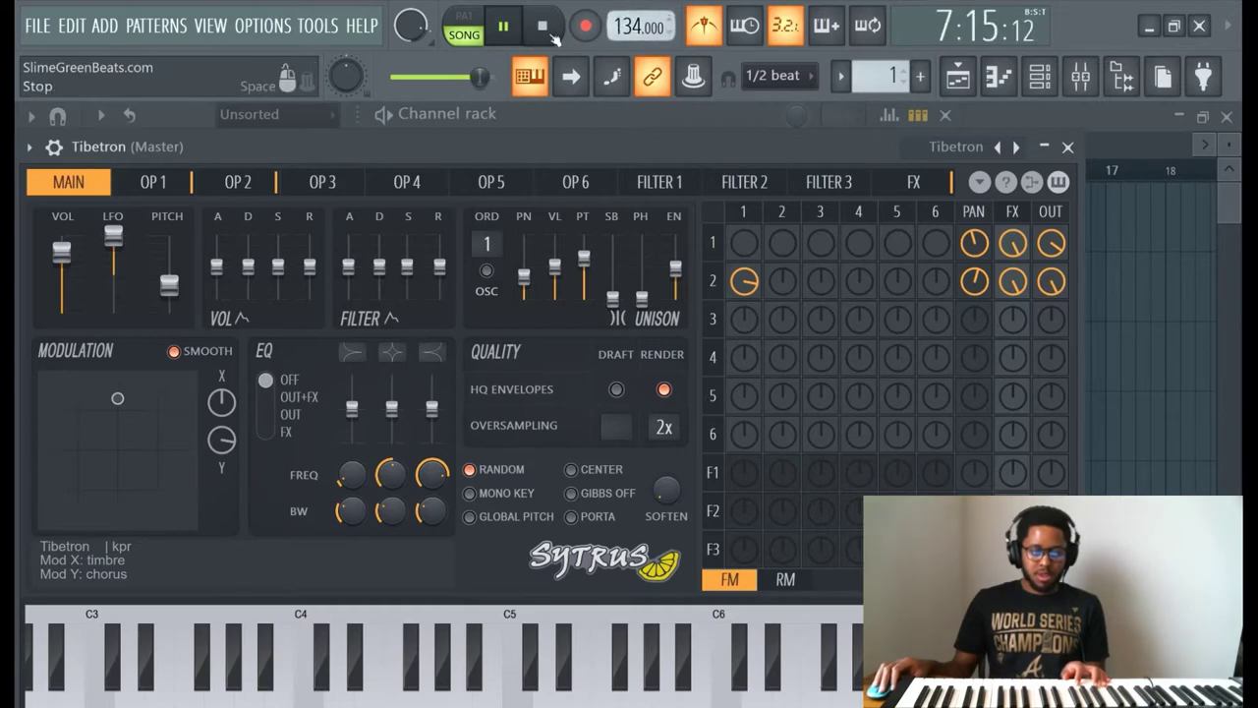
key("space")
Record a bell melody on Tibetron with a count-in and show its notes in the piano roll.
left_click(586, 29)
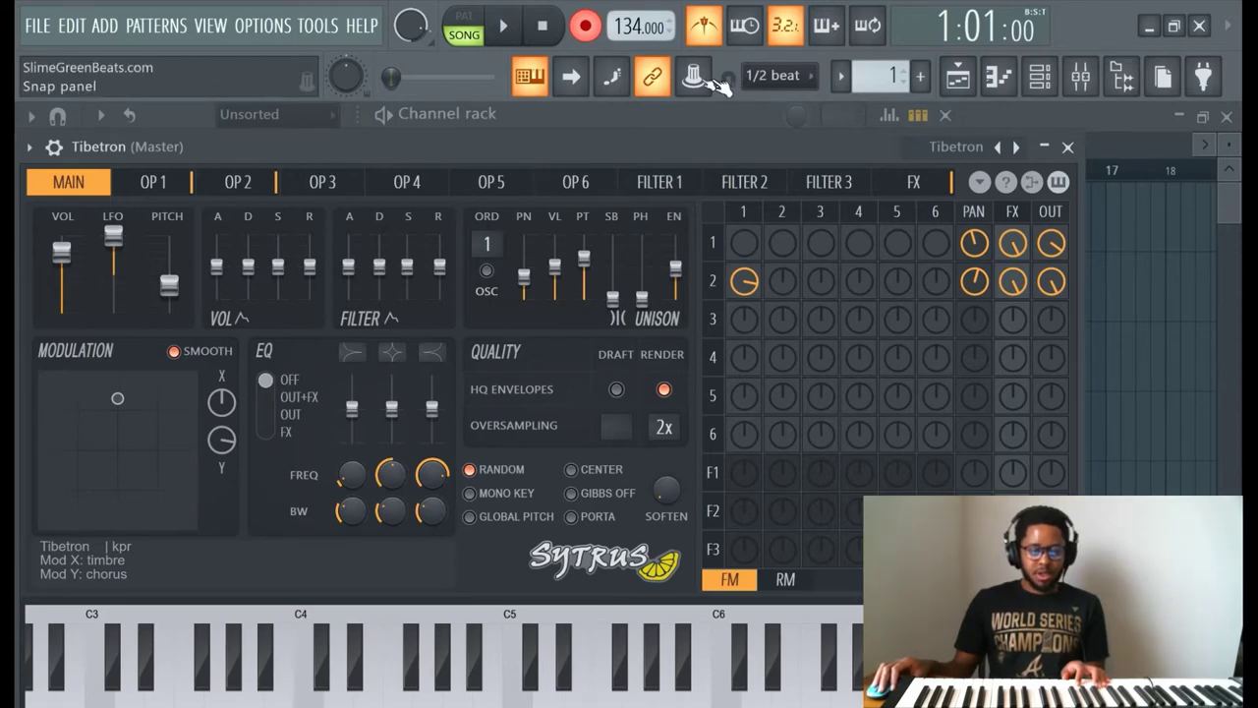
left_click(503, 27)
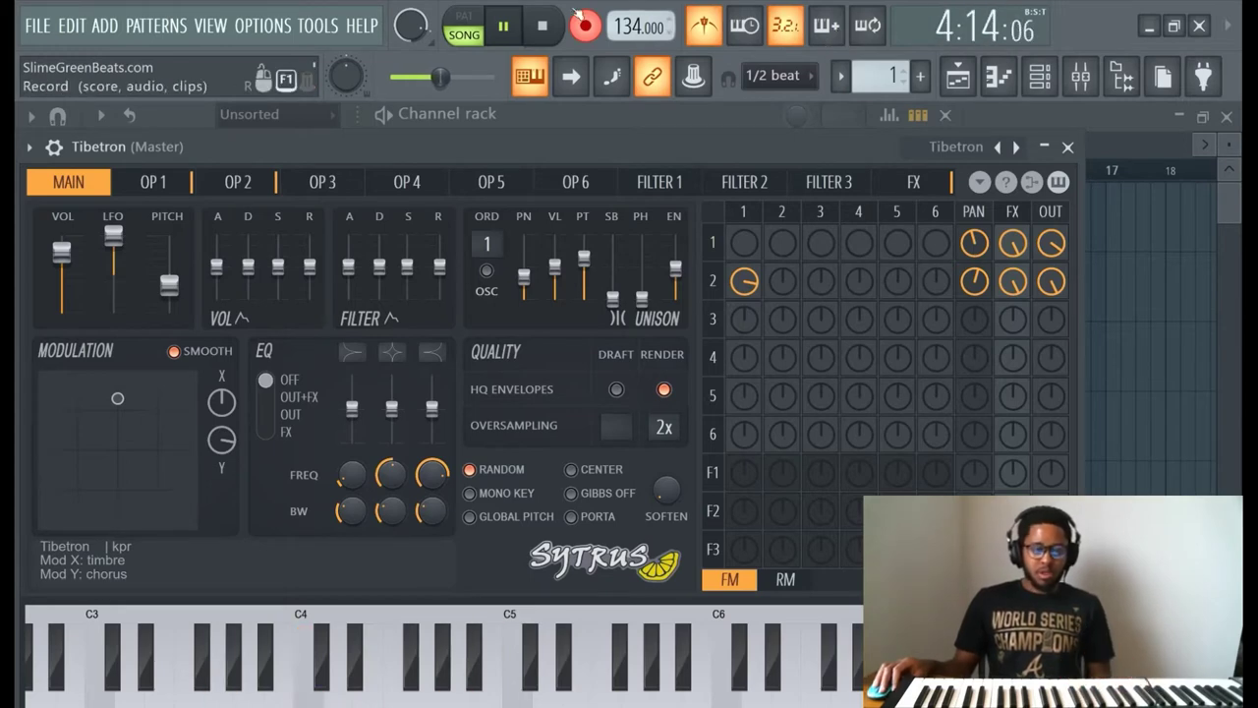
key("space")
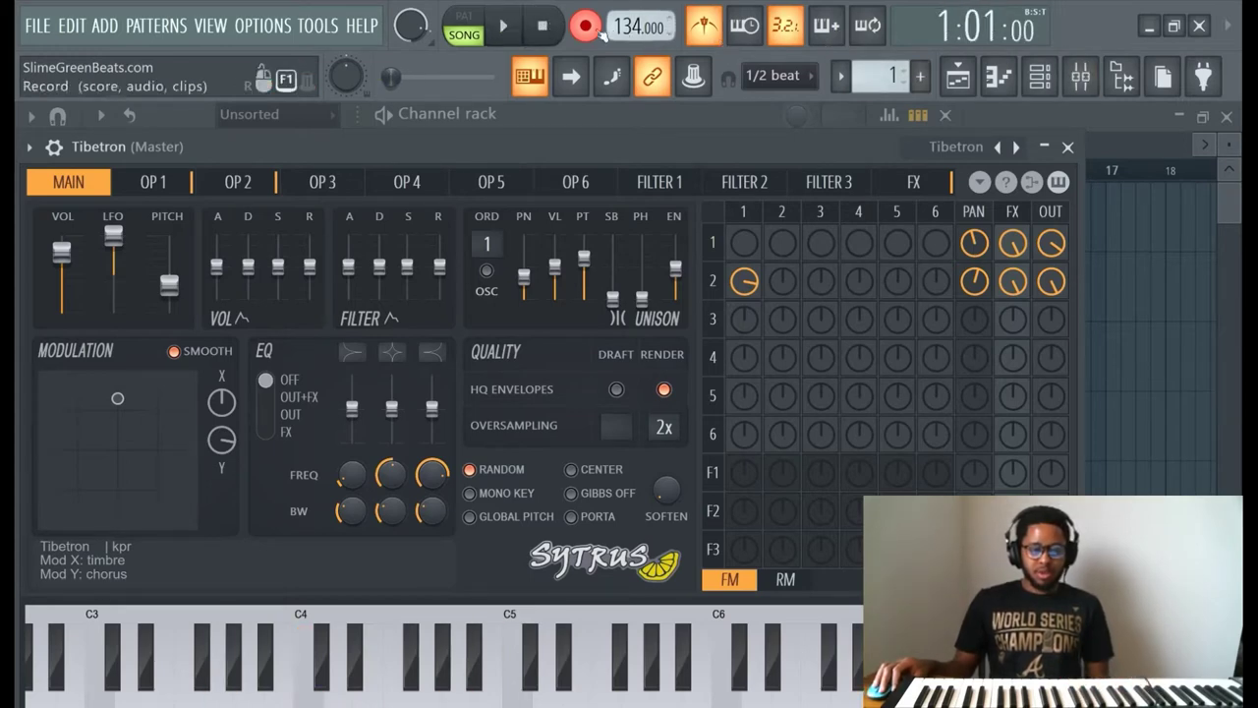
left_click(999, 76)
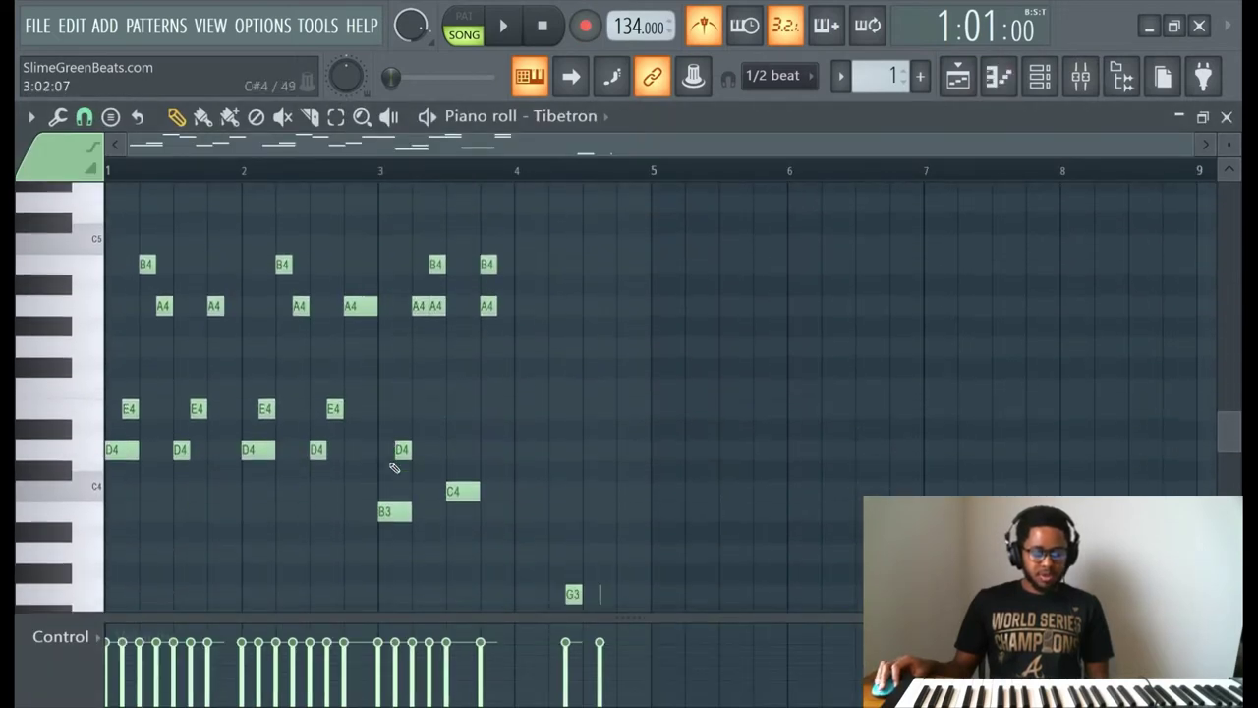
Nudge the third D4 earlier, delete the stray B4, A4, D4, C4 and G3 notes, and add a G3 at bar 4.
scroll(396, 465, "down", 3)
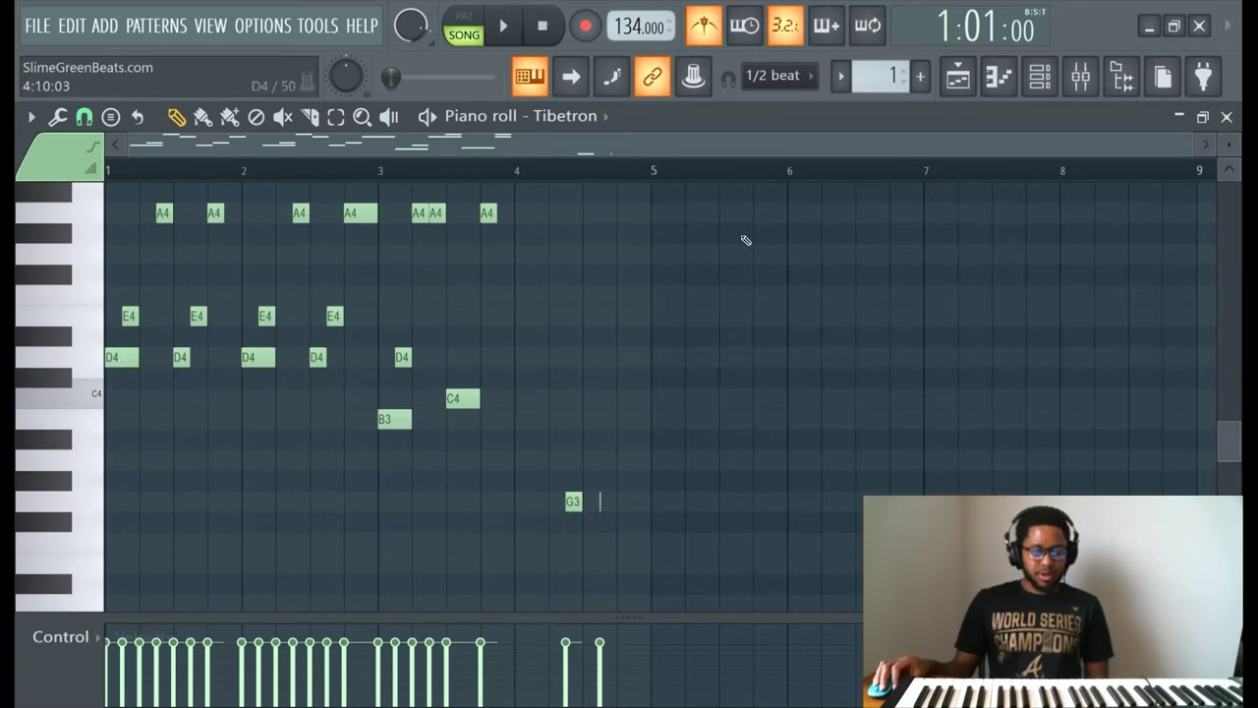
scroll(314, 428, "up", 3)
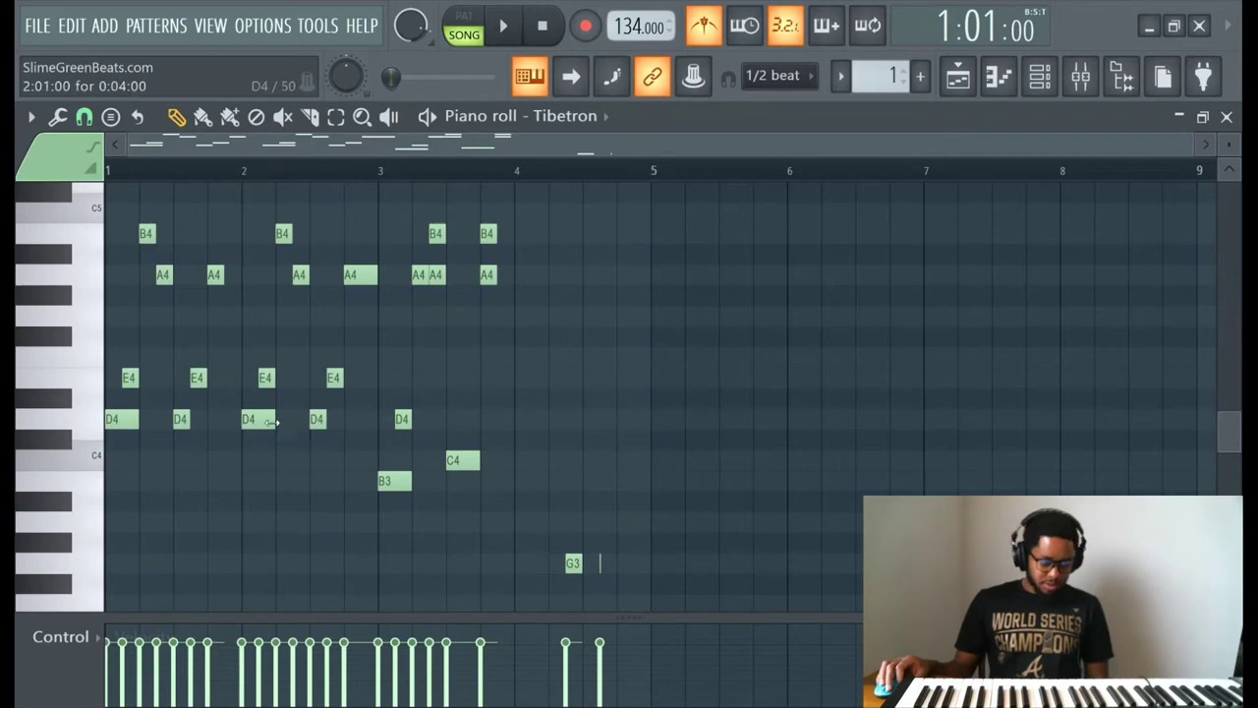
mouse_move(265, 421)
left_mouse_down()
mouse_move(254, 421)
mouse_move(270, 420)
left_mouse_up()
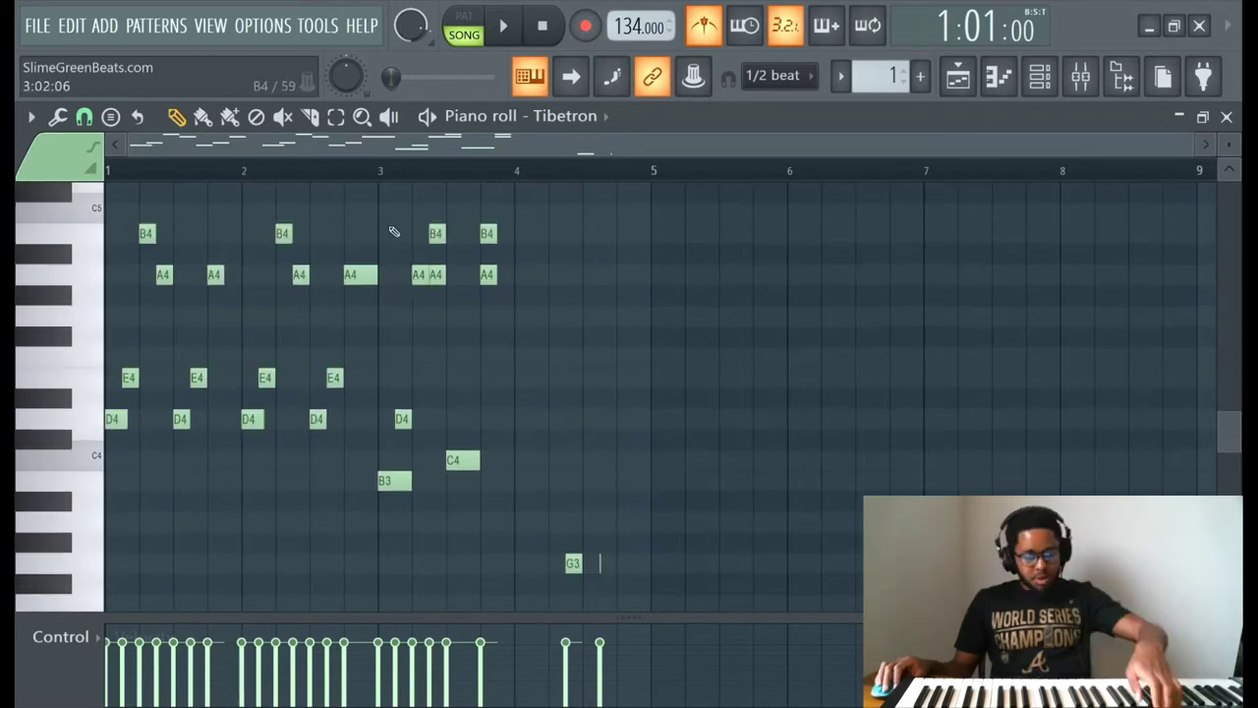
left_click_drag(396, 204, 584, 430)
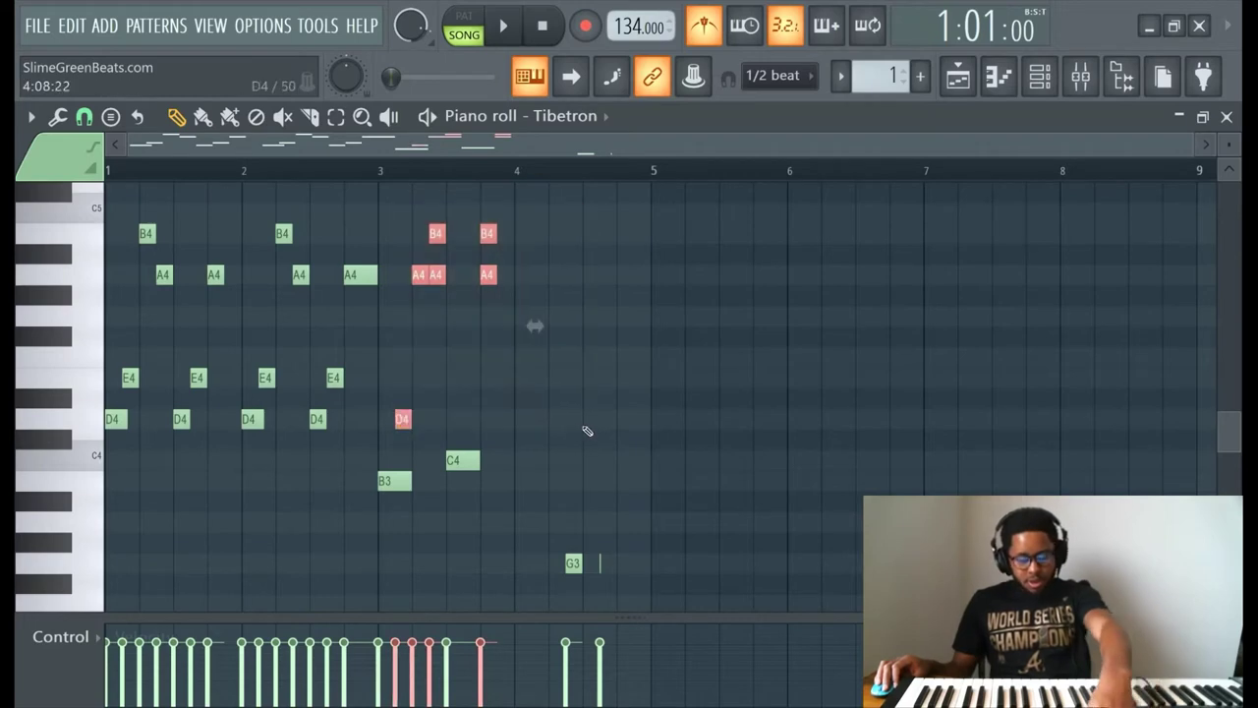
key("Delete")
right_click(462, 460)
left_click_drag(562, 512, 598, 567)
right_click(574, 567)
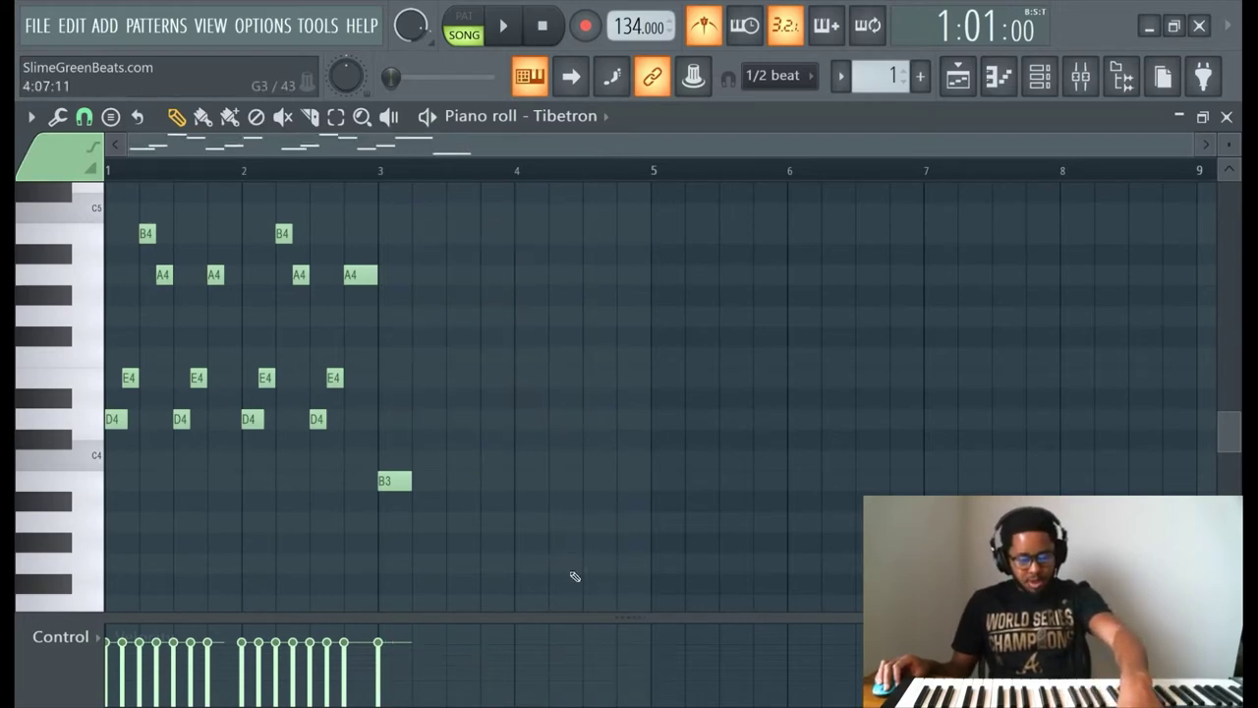
left_click(524, 562)
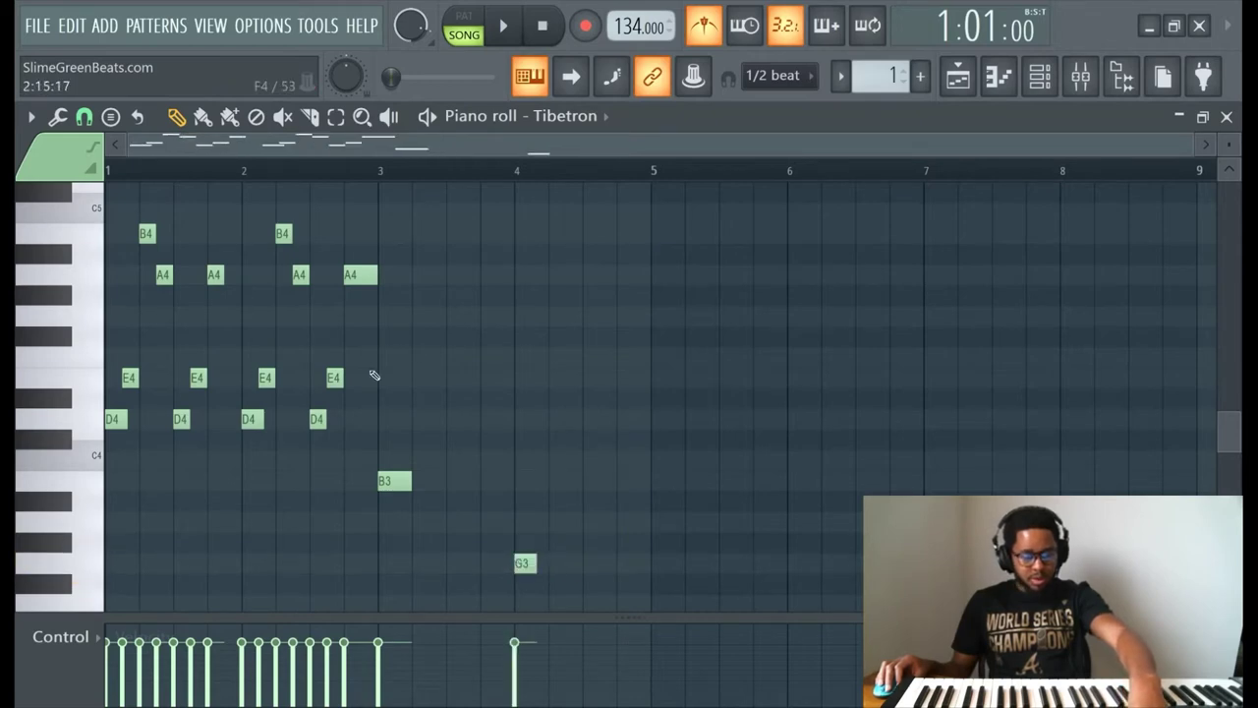
Copy the B4, A4, E4 and D4 notes of bars 1–2 two bars later.
left_click_drag(373, 426, 105, 202)
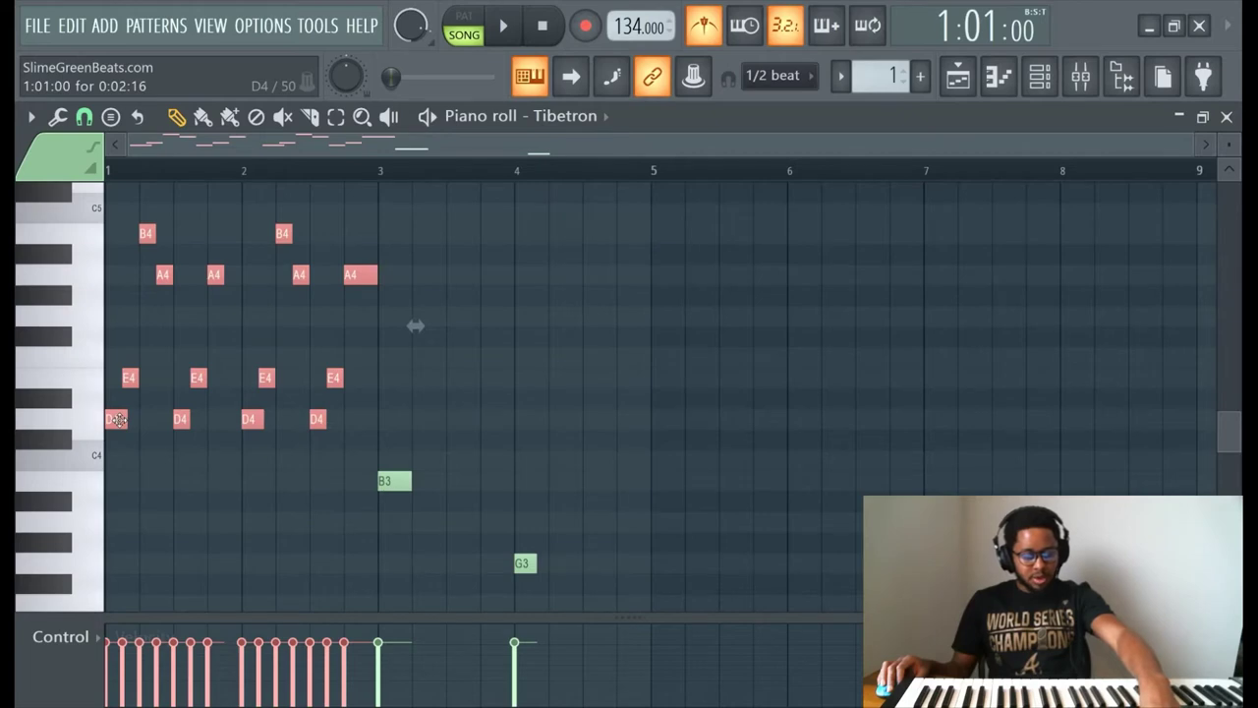
left_click_drag(116, 420, 390, 418, "shift")
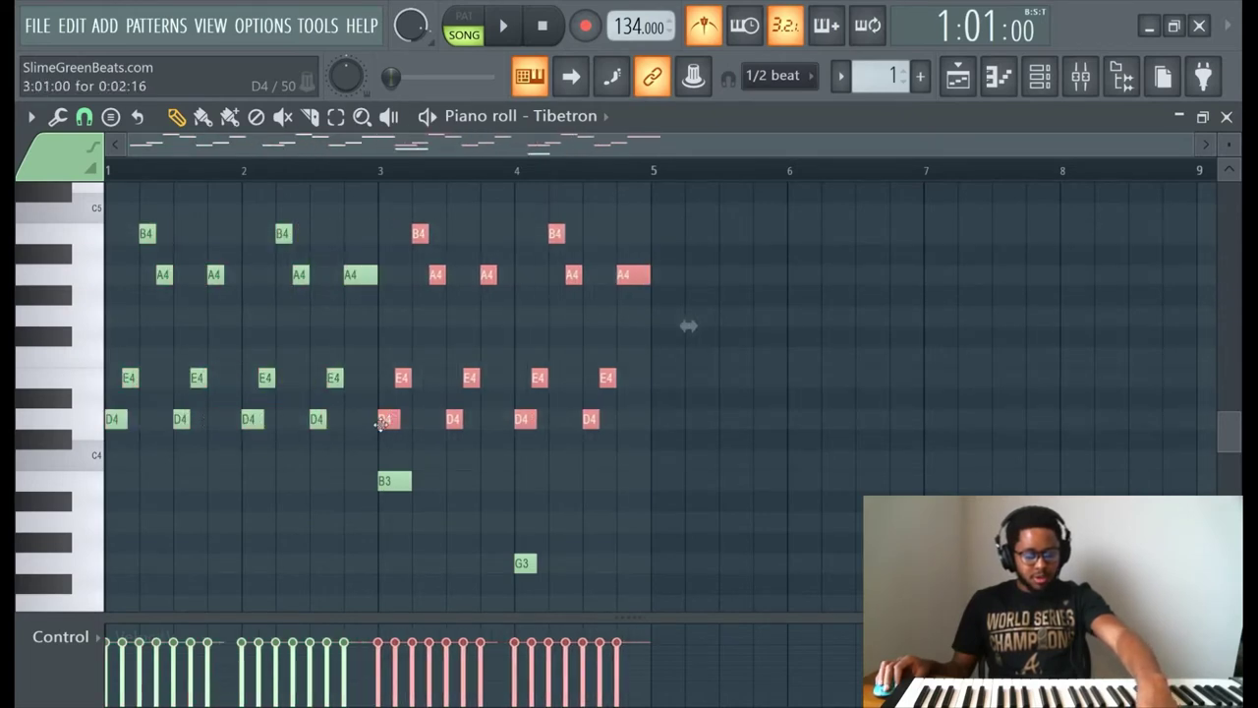
key("ctrl+d")
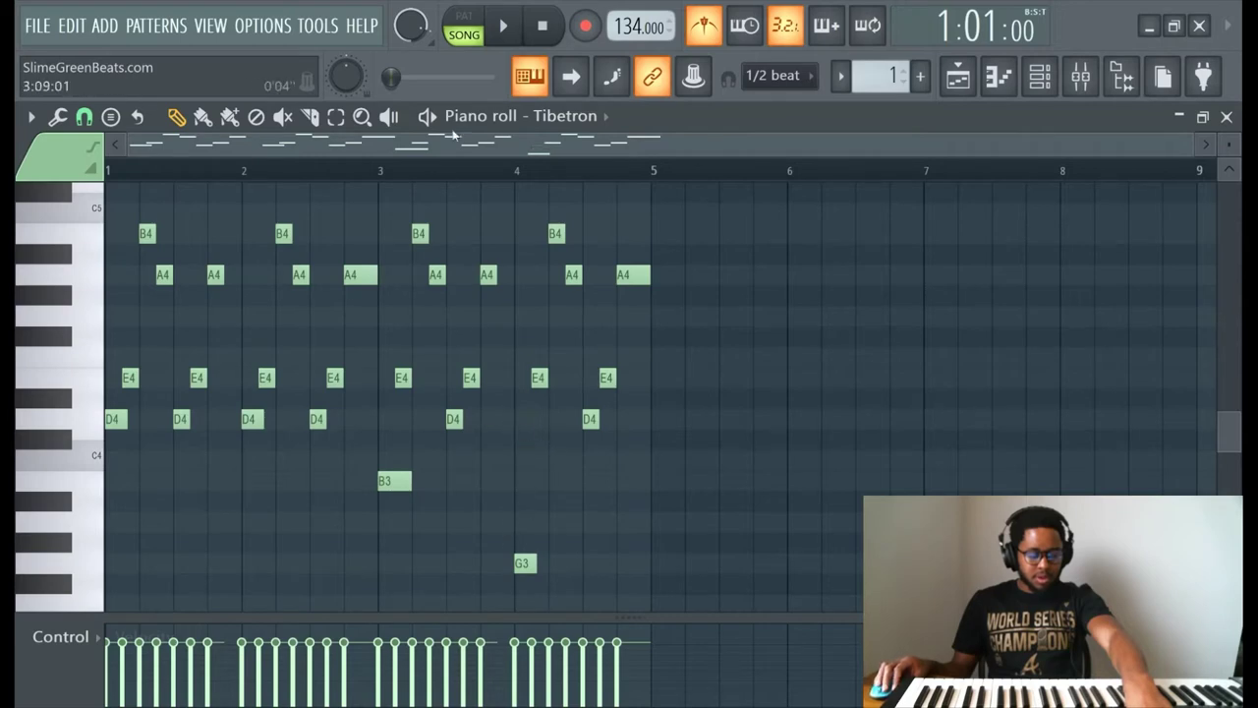
Play back the edited four-bar melody, then stop it.
left_click(507, 24)
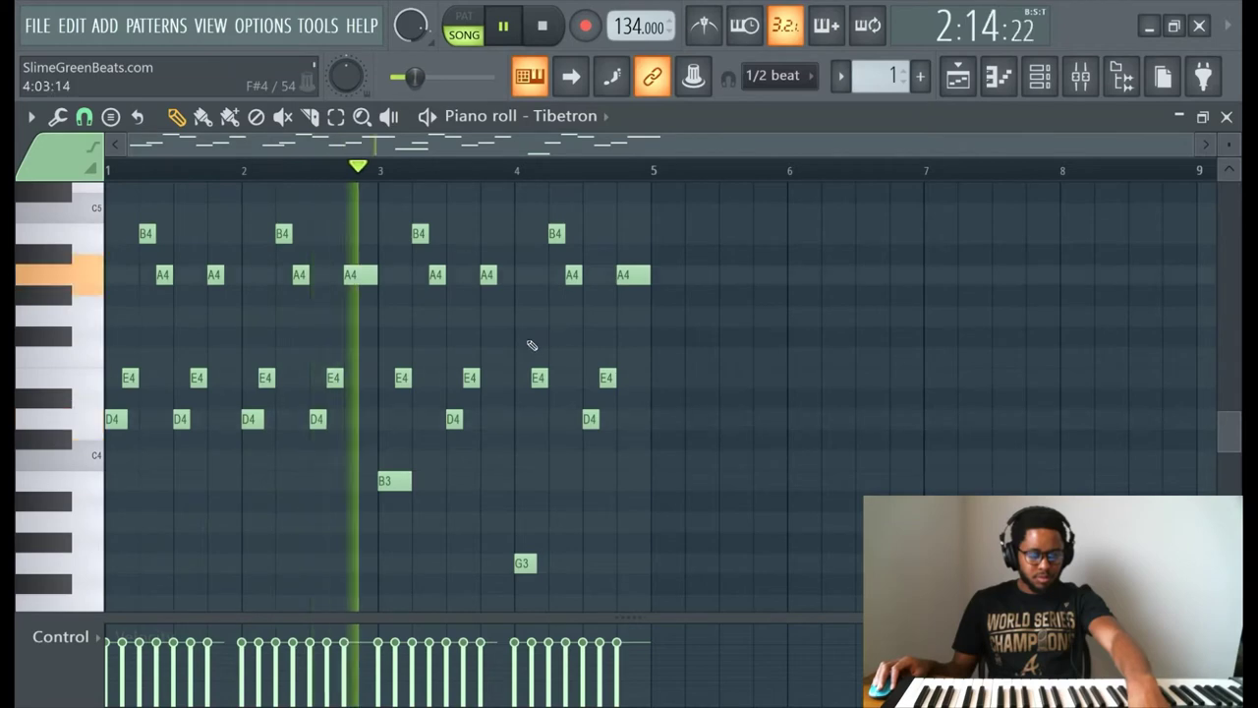
scroll(561, 356, "up", 3)
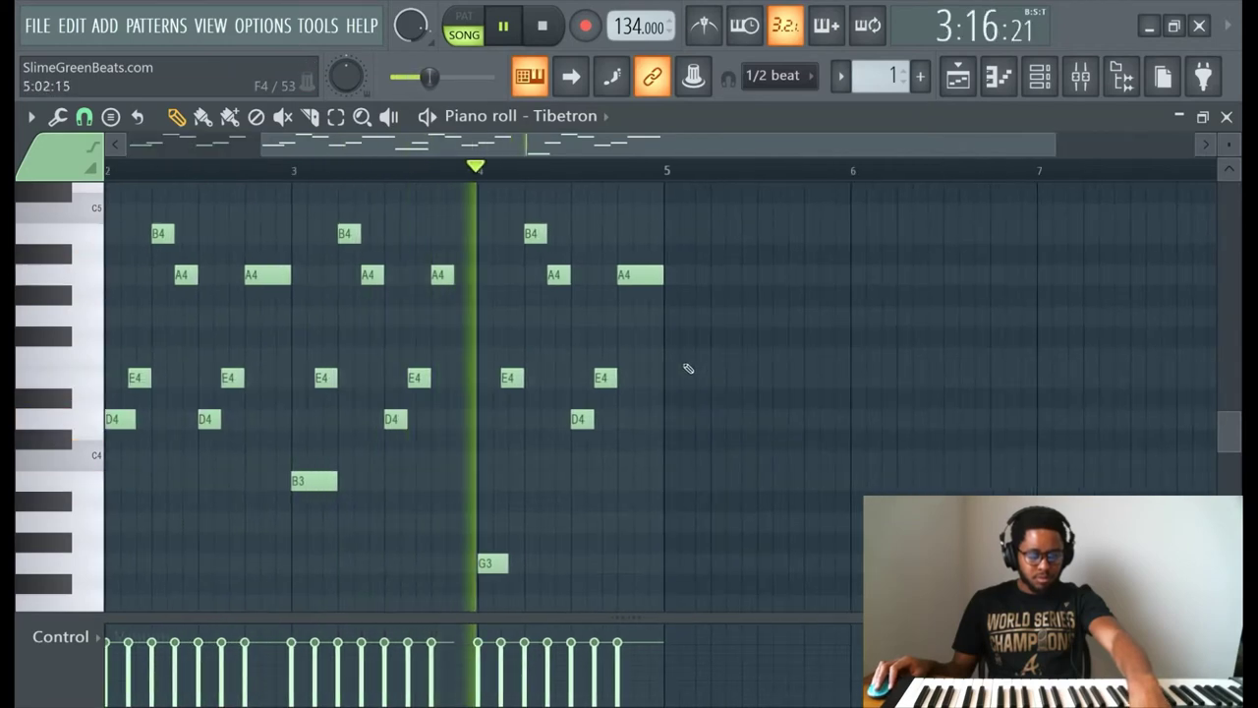
scroll(688, 368, "down", 5)
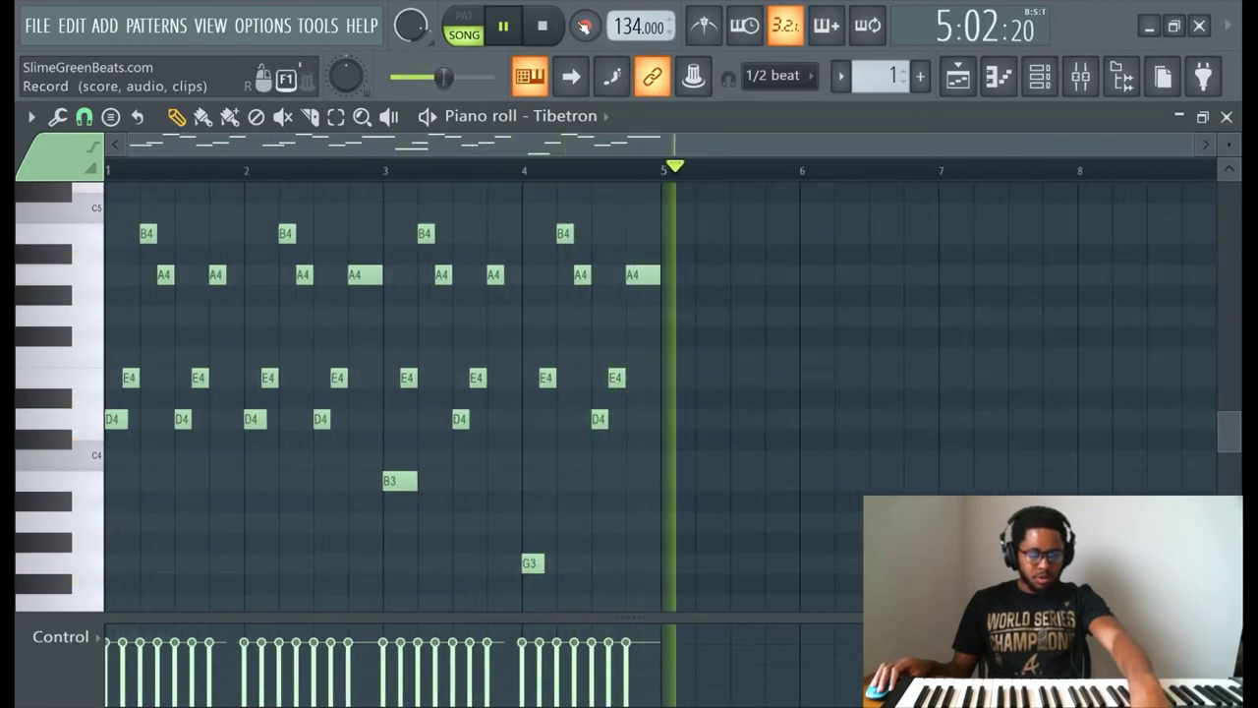
left_click(556, 28)
Duplicate all melody notes into bars 5–8, play the eight bars, and deselect.
key("ctrl+a")
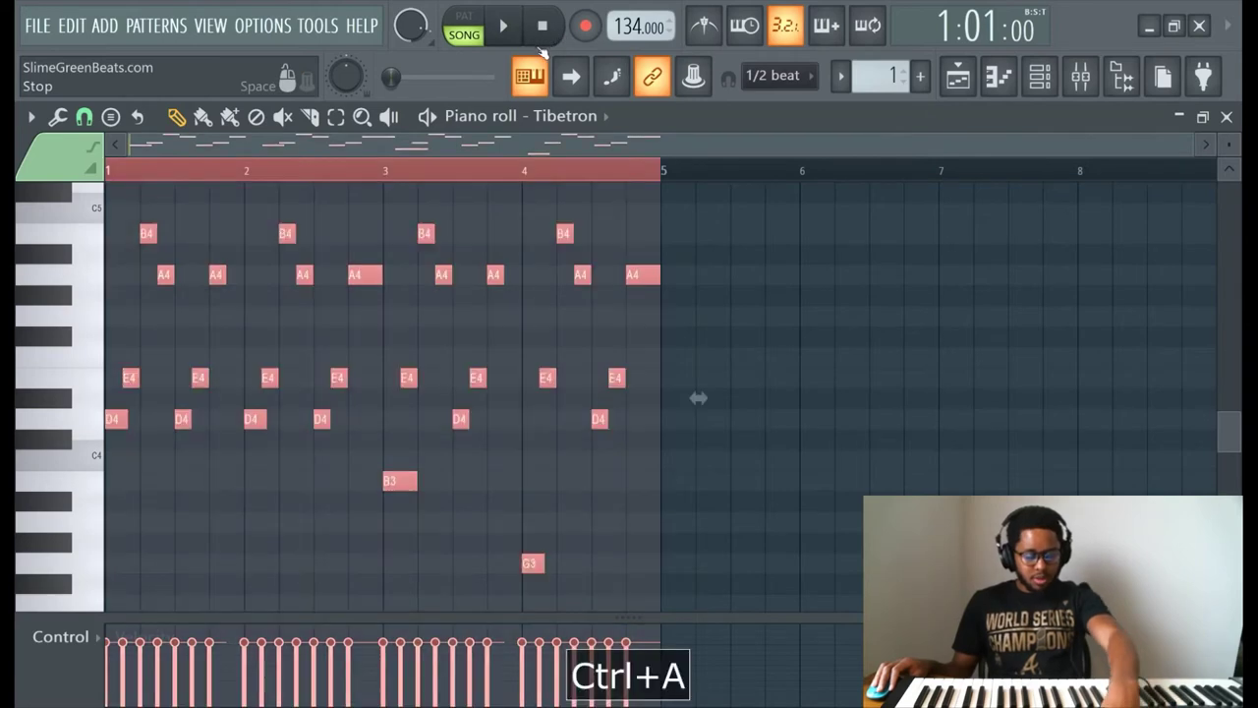
key("ctrl+b")
scroll(688, 205, "down", 3)
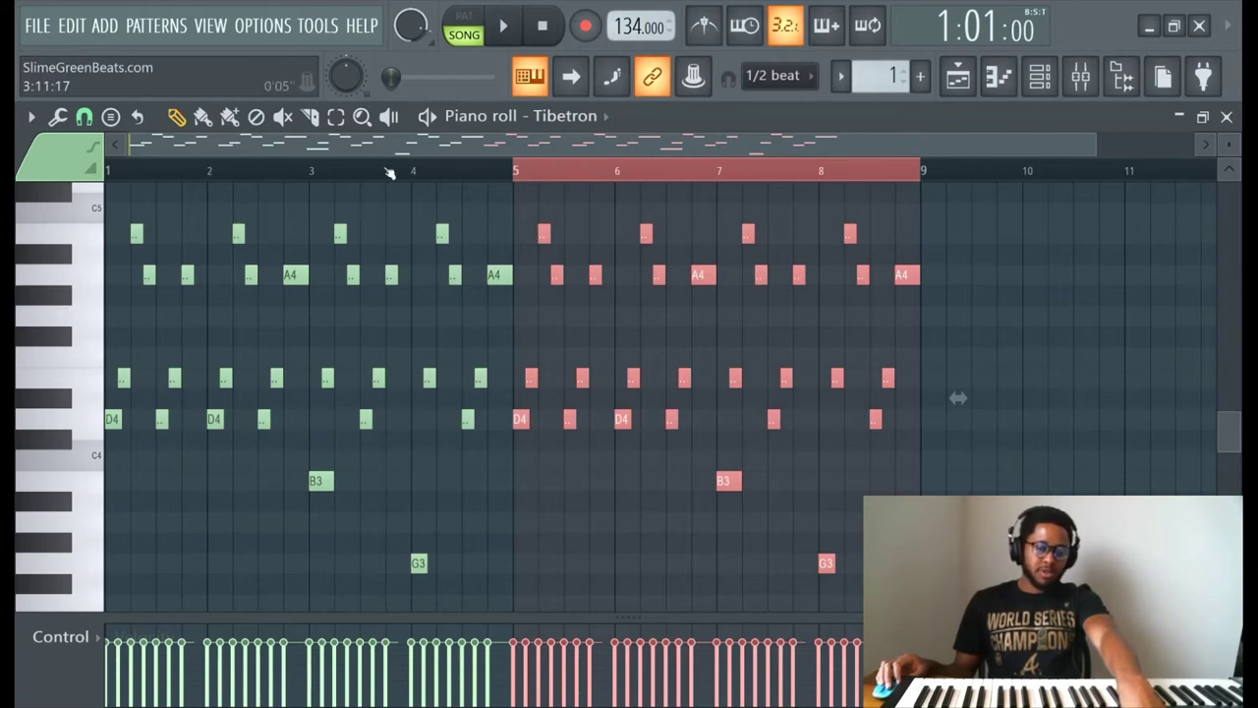
left_click(506, 39)
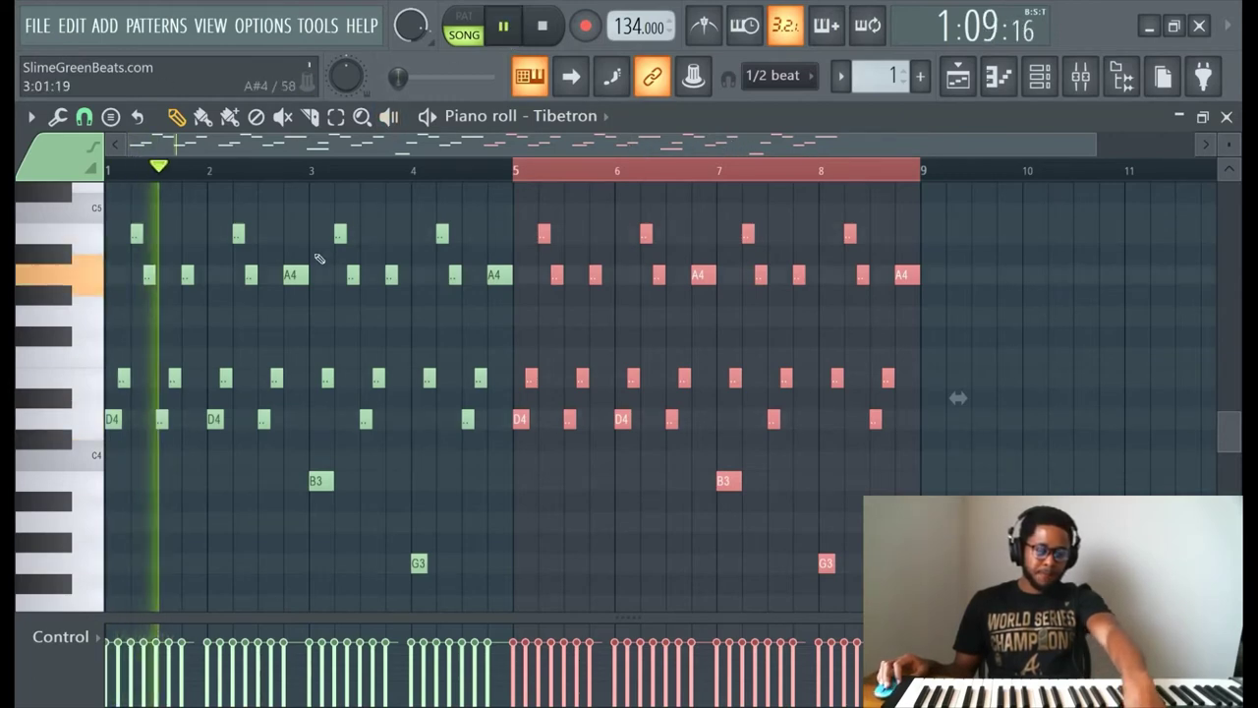
key("ctrl+d")
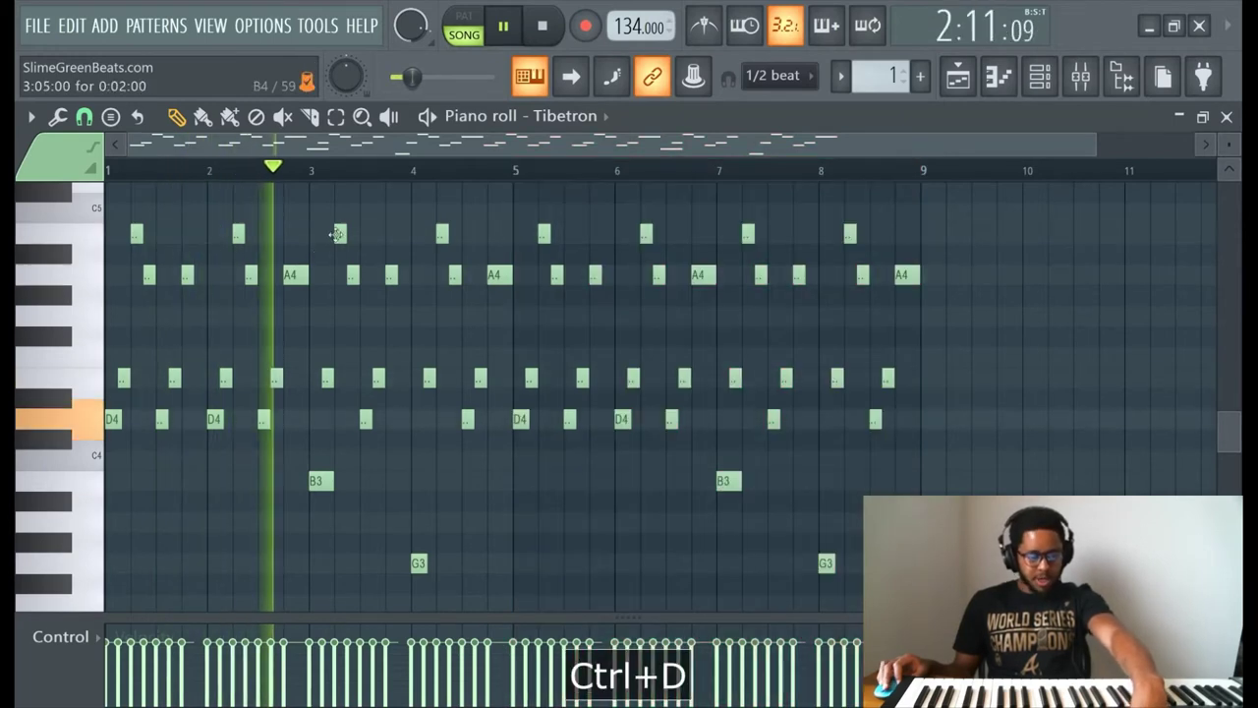
scroll(318, 253, "up", 2)
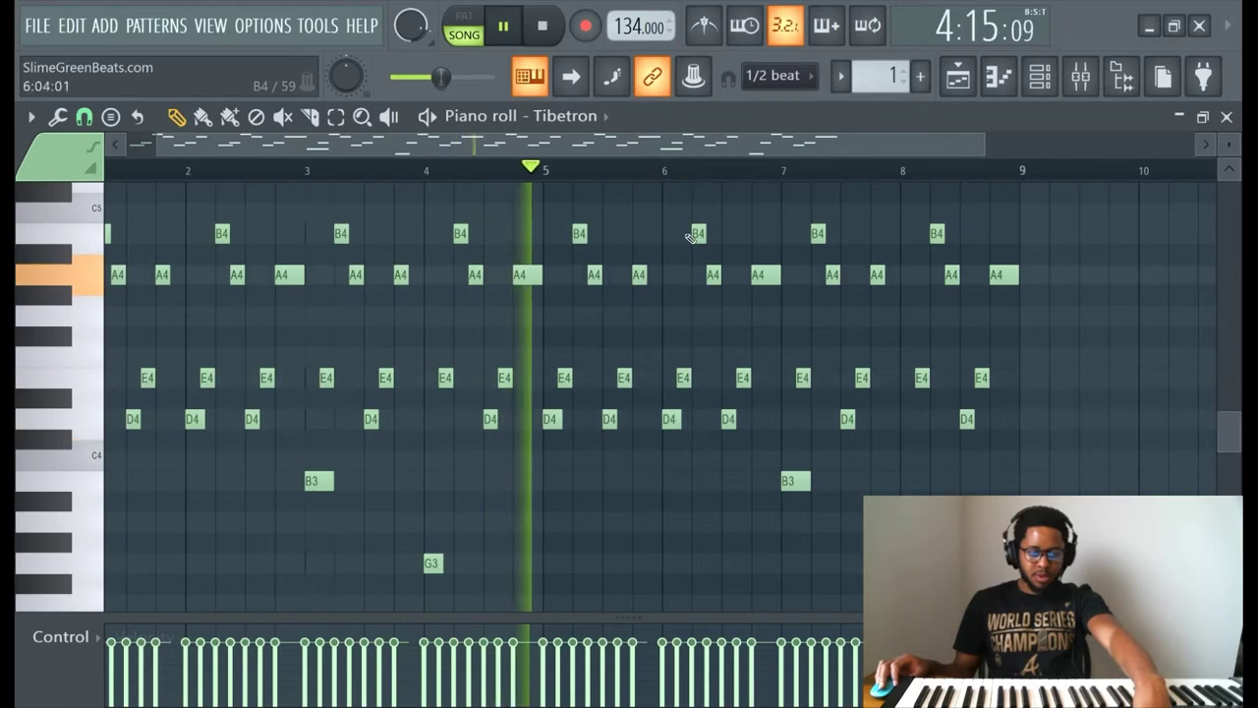
Raise the B4 note near bar 6 up to D5.
scroll(551, 246, "up", 1)
scroll(668, 280, "up", 2)
left_click_drag(703, 292, 701, 228)
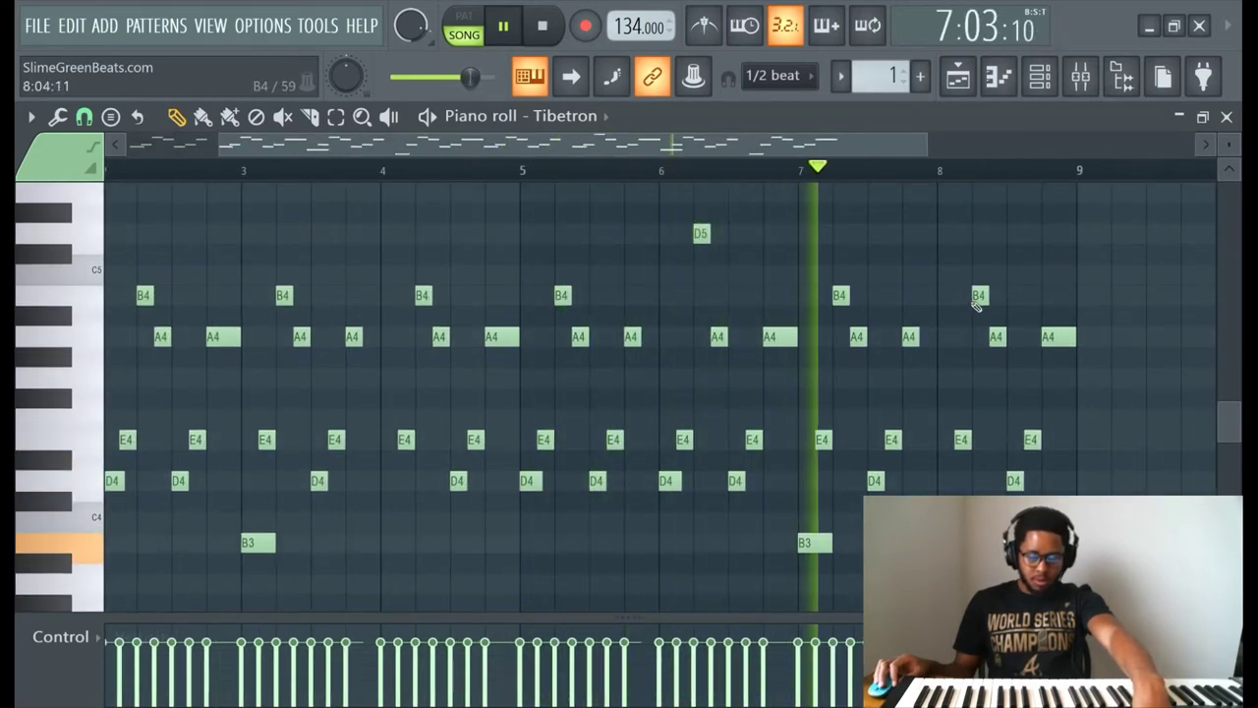
scroll(1032, 310, "down", 3)
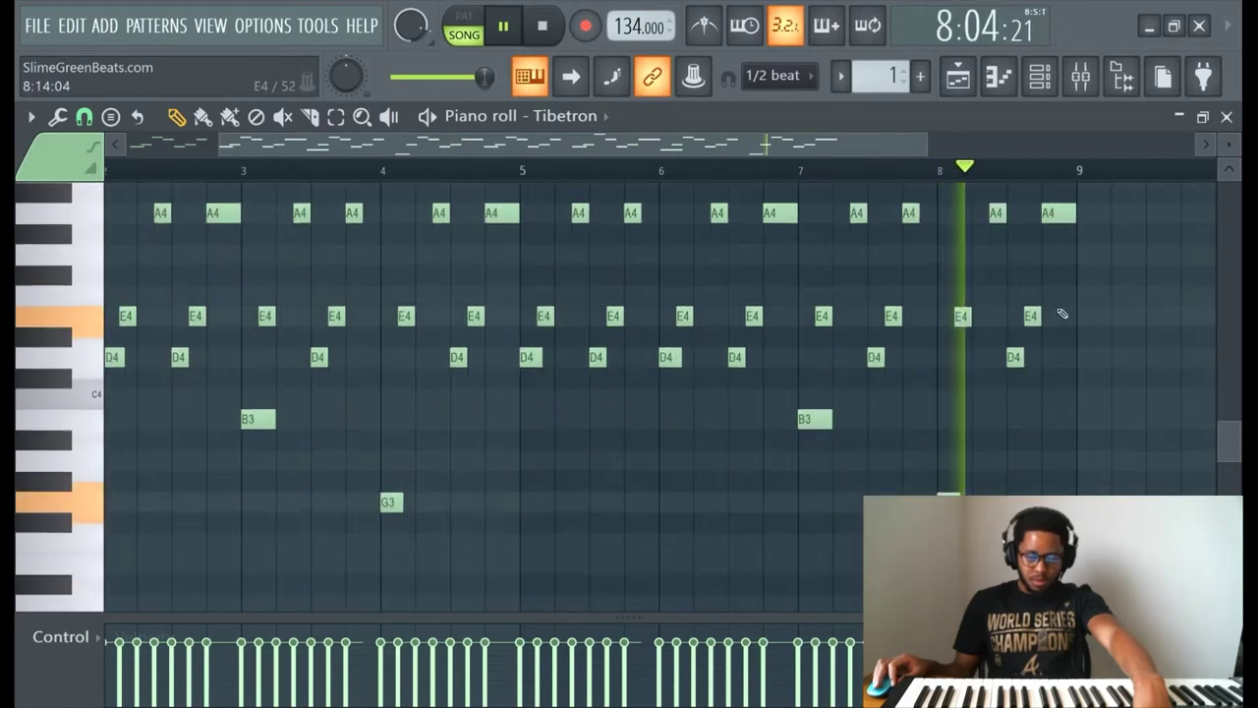
scroll(1055, 315, "down", 3)
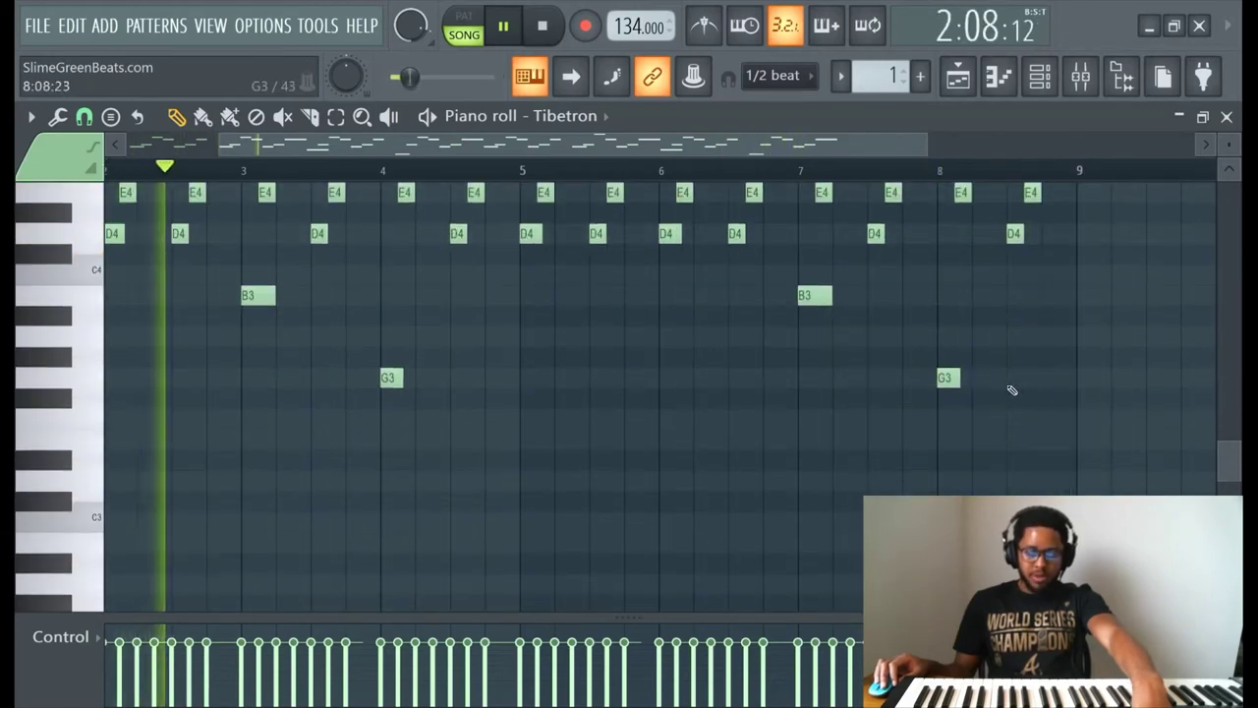
Add a second G3 note around bar 8.5, then select all notes.
left_click(1010, 380)
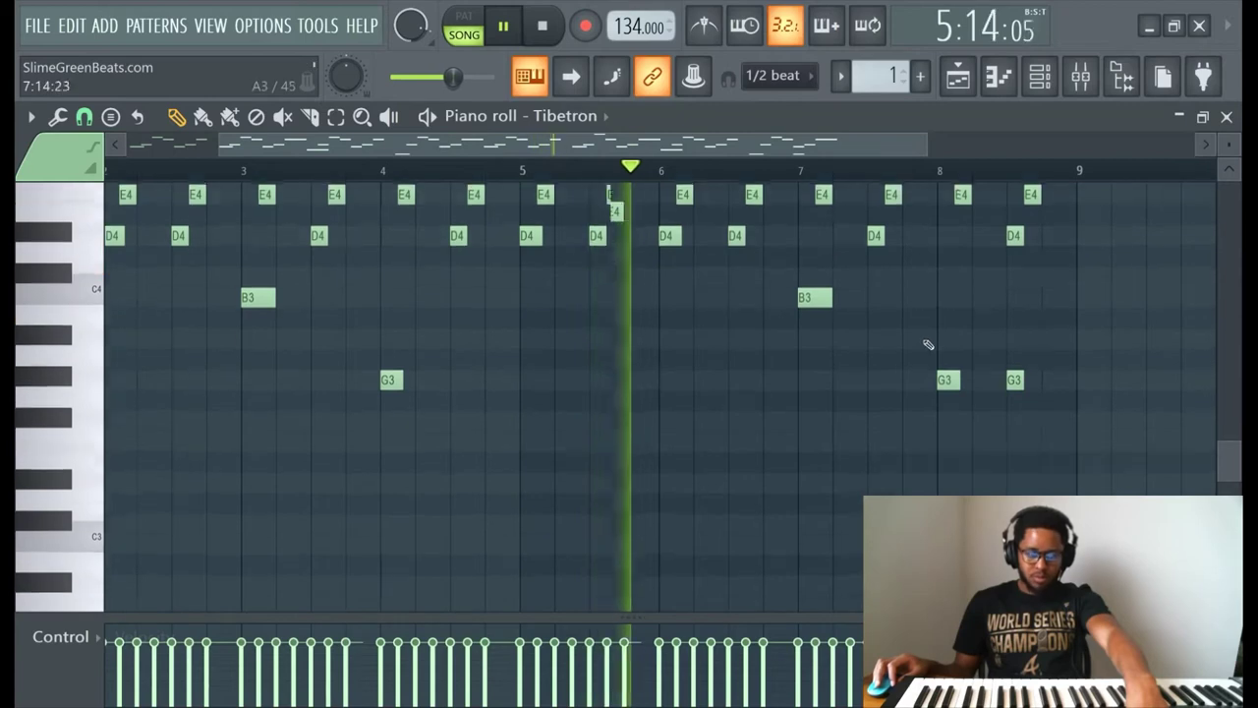
scroll(971, 333, "down", 3)
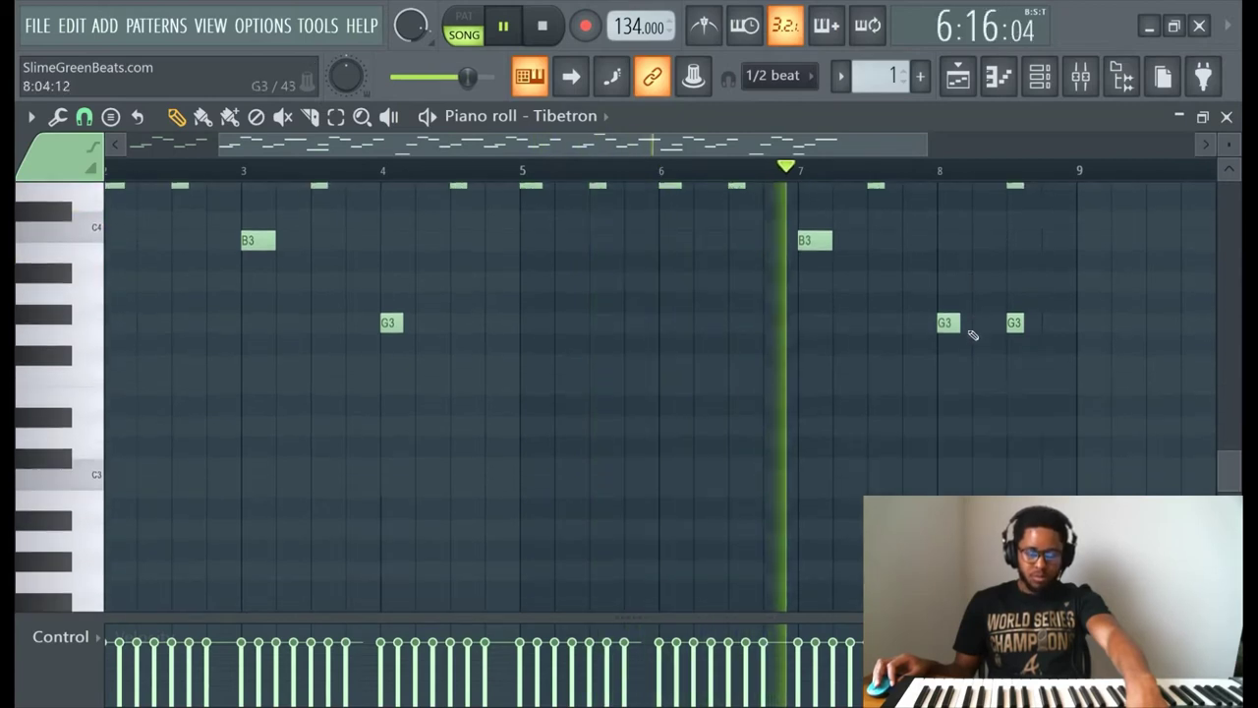
scroll(1004, 330, "up", 3)
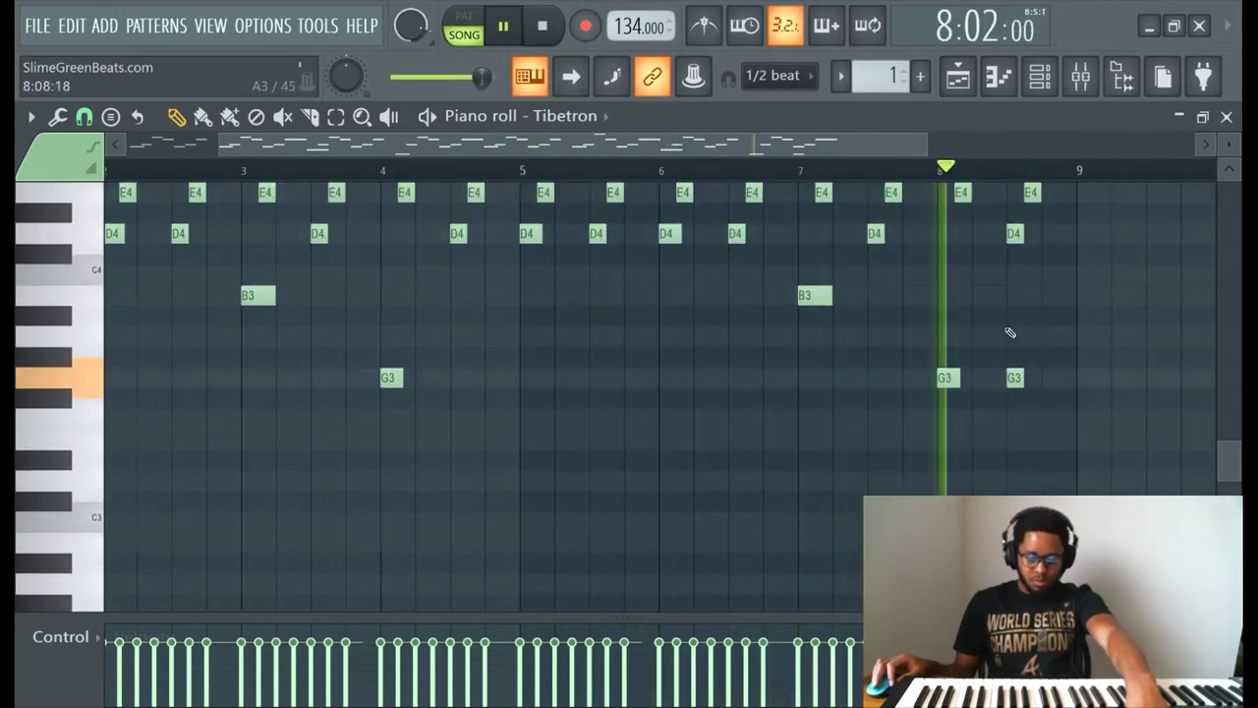
scroll(1015, 358, "up", 3)
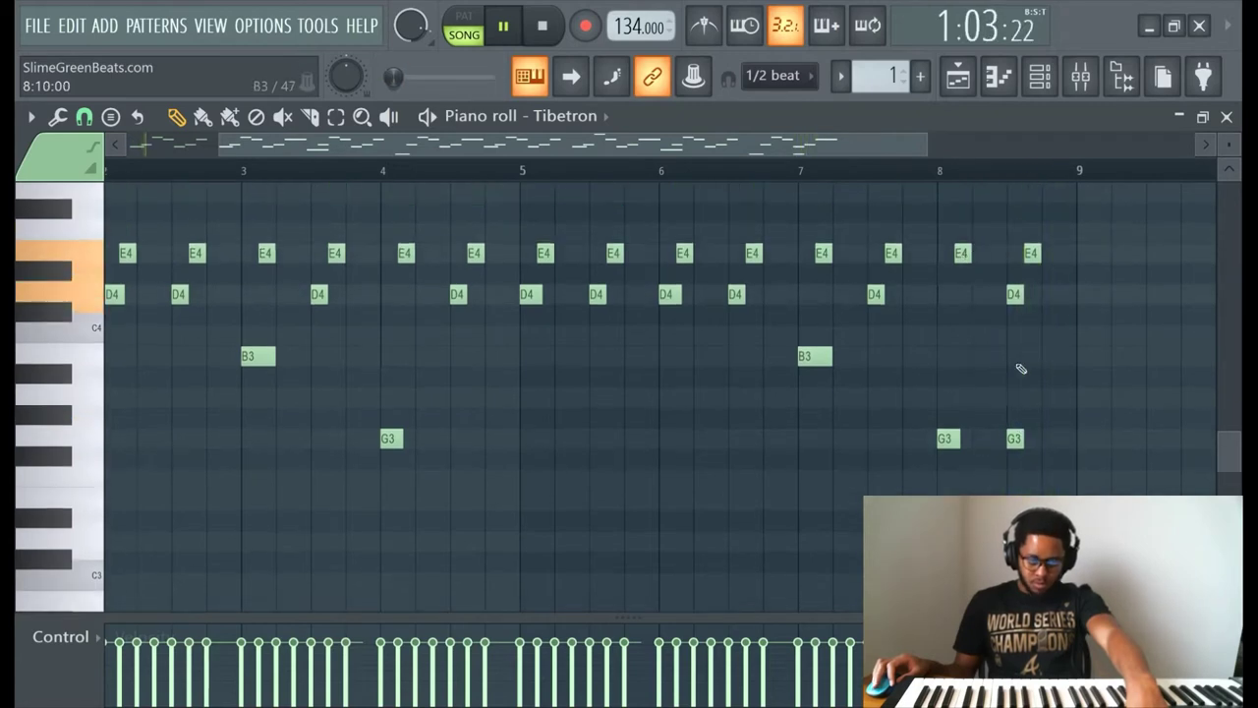
scroll(656, 266, "up", 3)
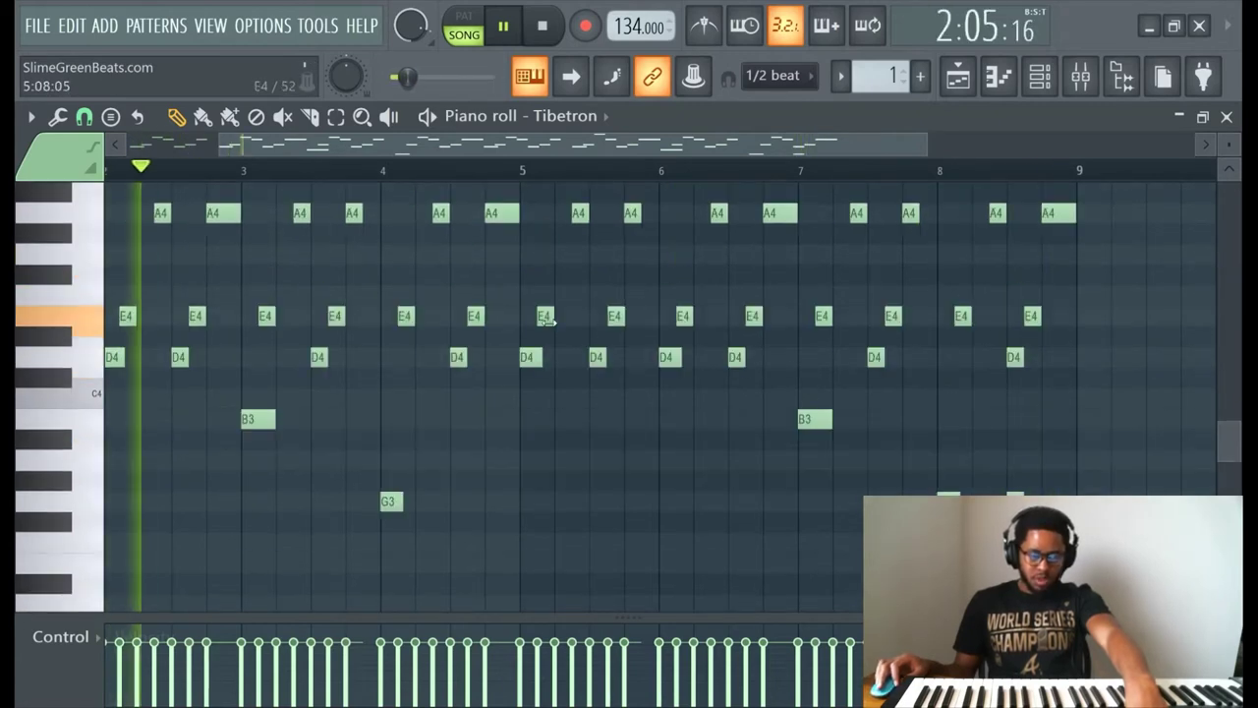
scroll(383, 152, "down", 2)
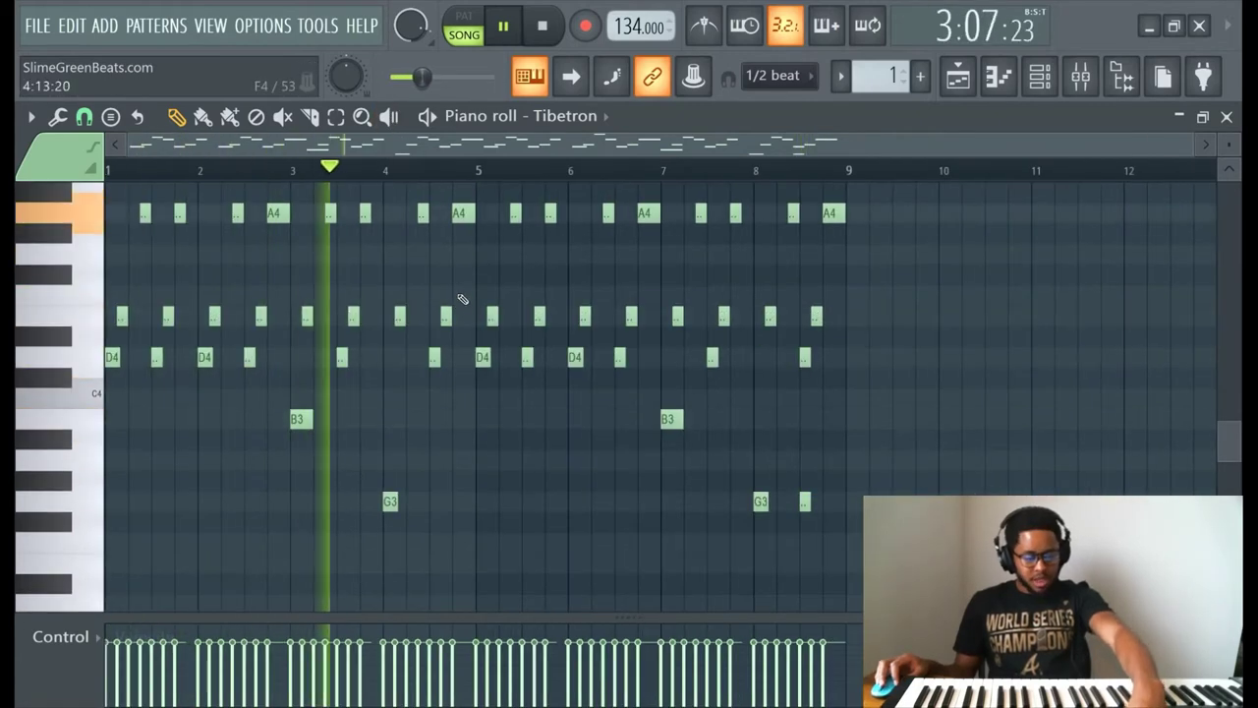
key("ctrl+a")
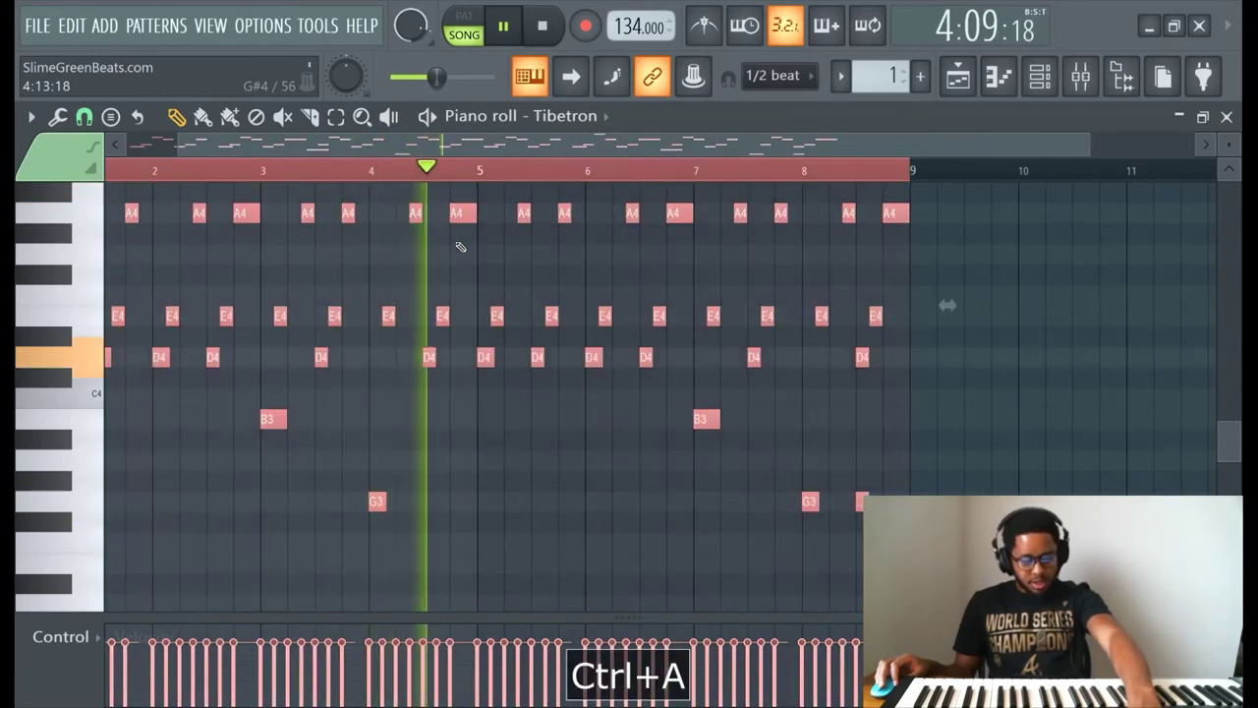
Randomize the notes with slight velocity variation and 100% random panning.
key("alt+r")
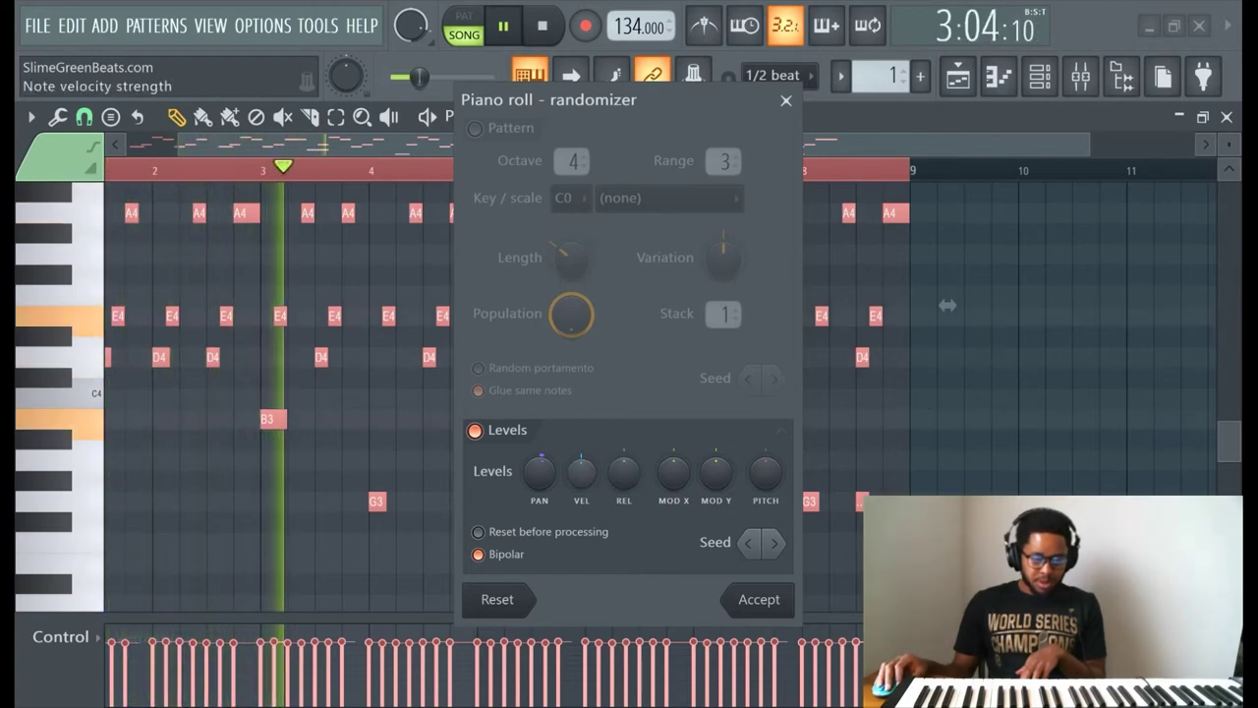
left_click_drag(591, 485, 592, 489)
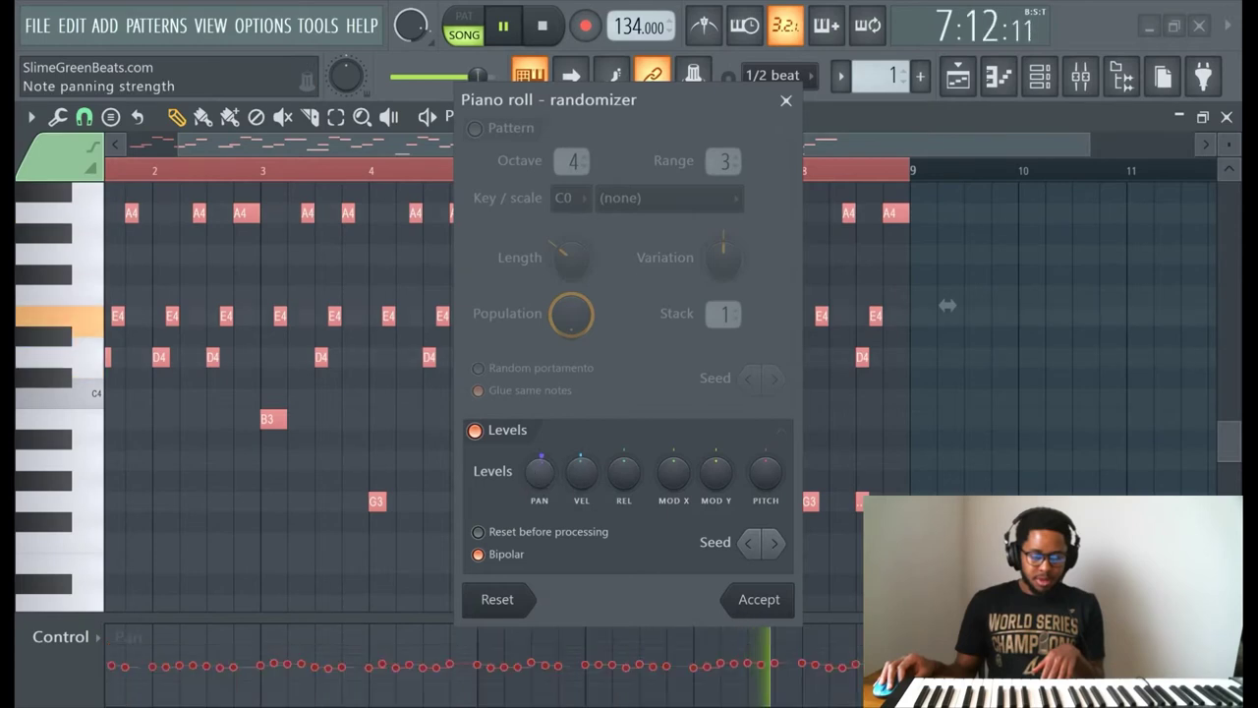
left_click_drag(539, 472, 540, 461)
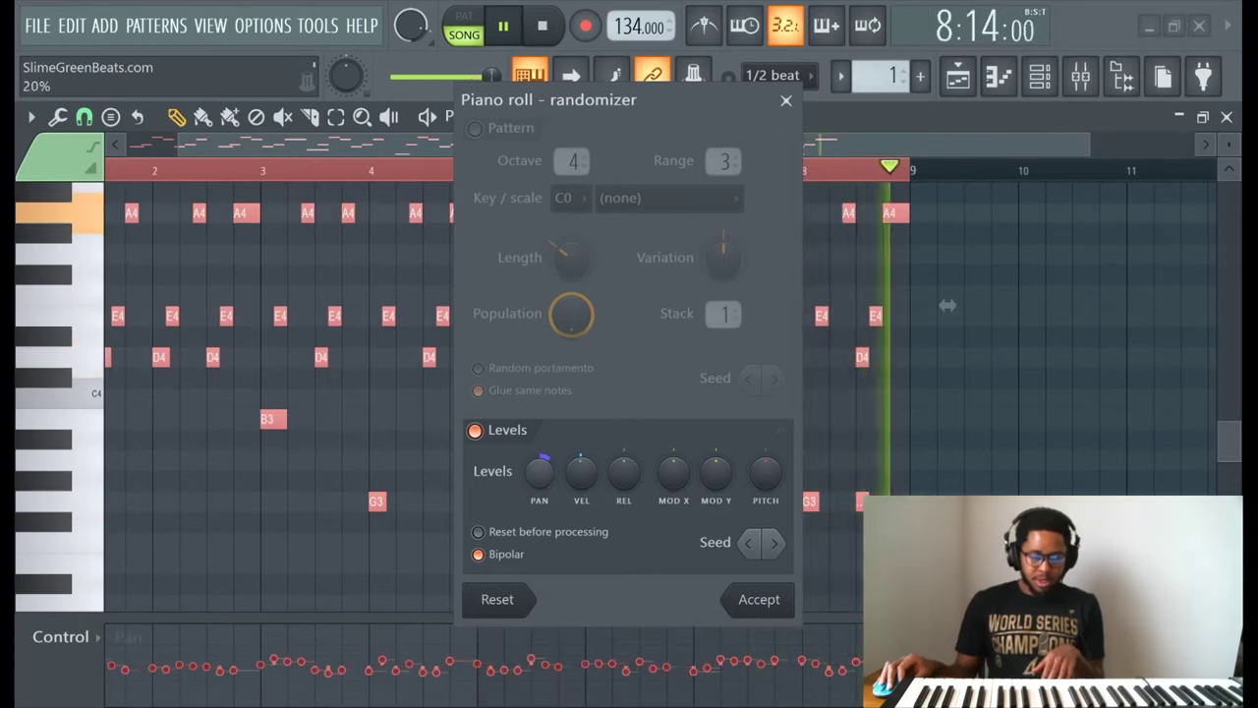
mouse_move(539, 462)
left_mouse_down()
mouse_move(539, 412)
mouse_move(545, 475)
left_mouse_up()
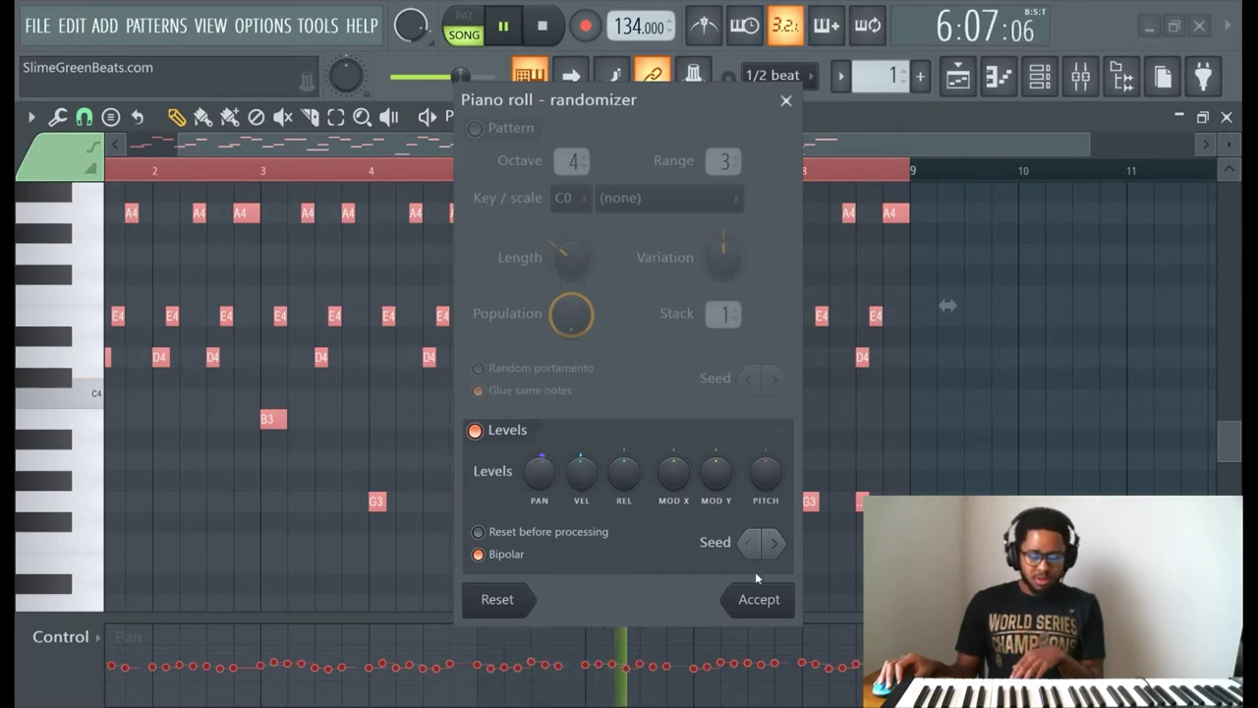
left_click(759, 599)
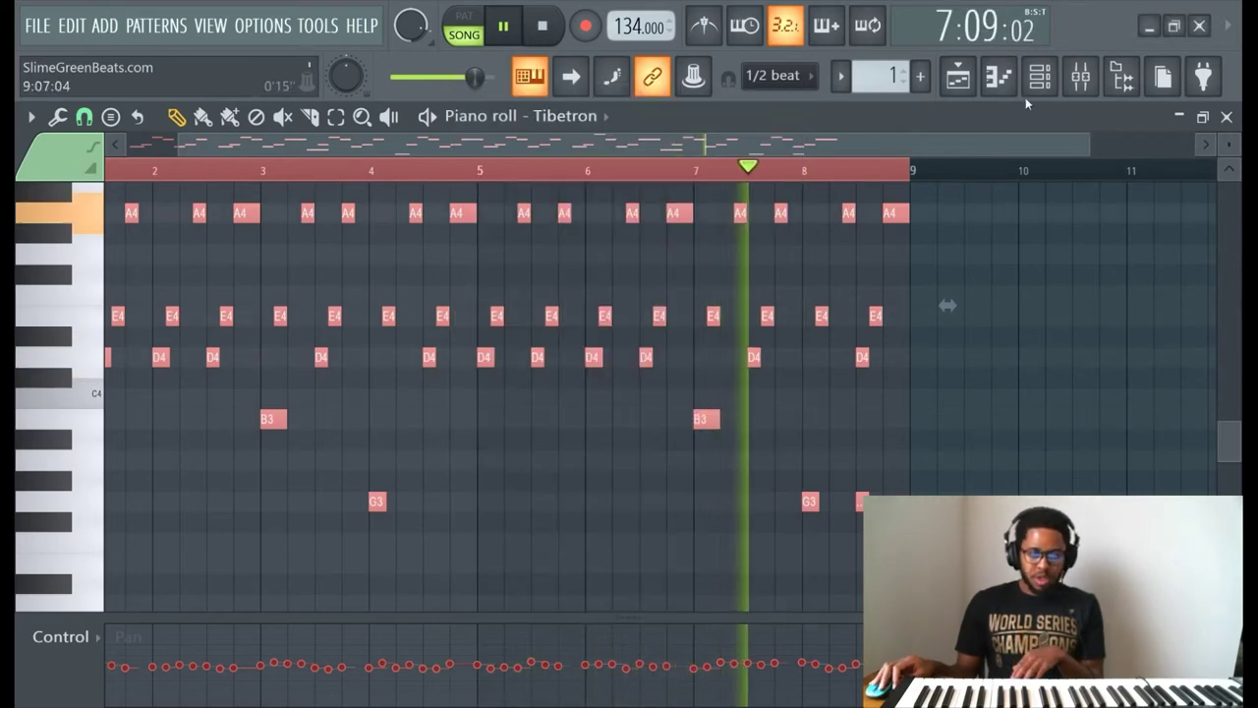
left_click(1078, 81)
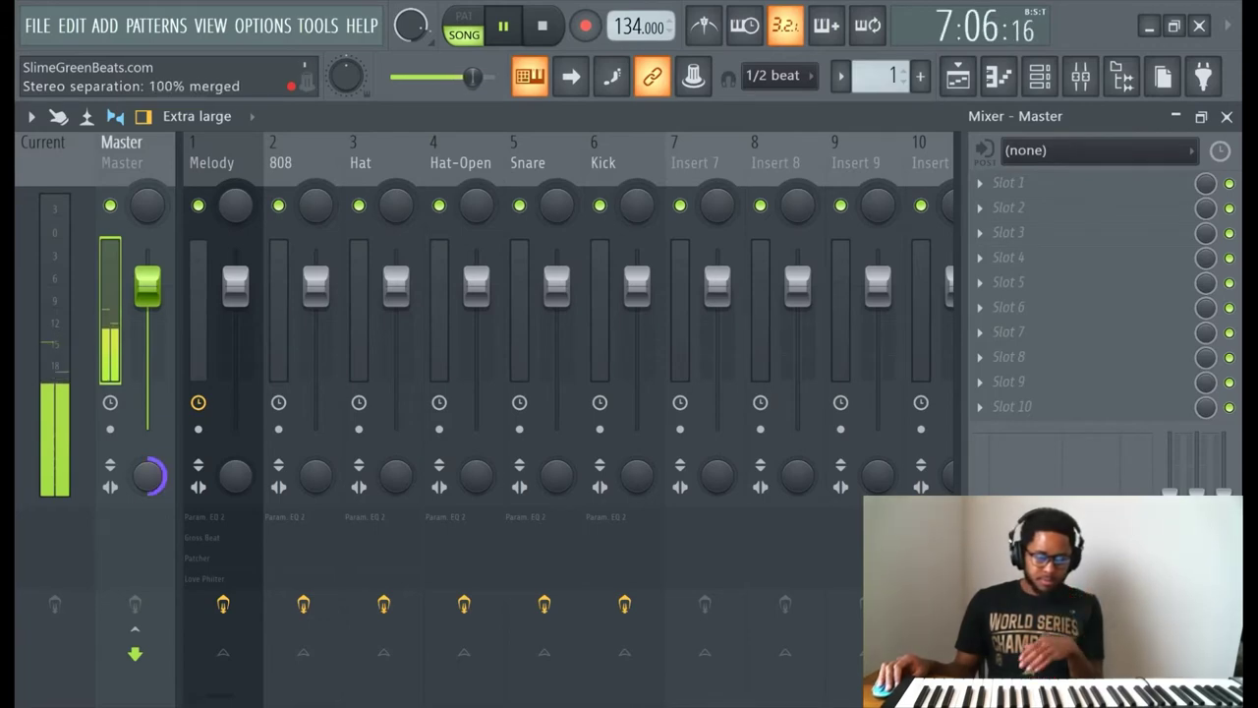
Turn the Master track's stereo separation knob to 8% separated.
left_click_drag(147, 475, 147, 531)
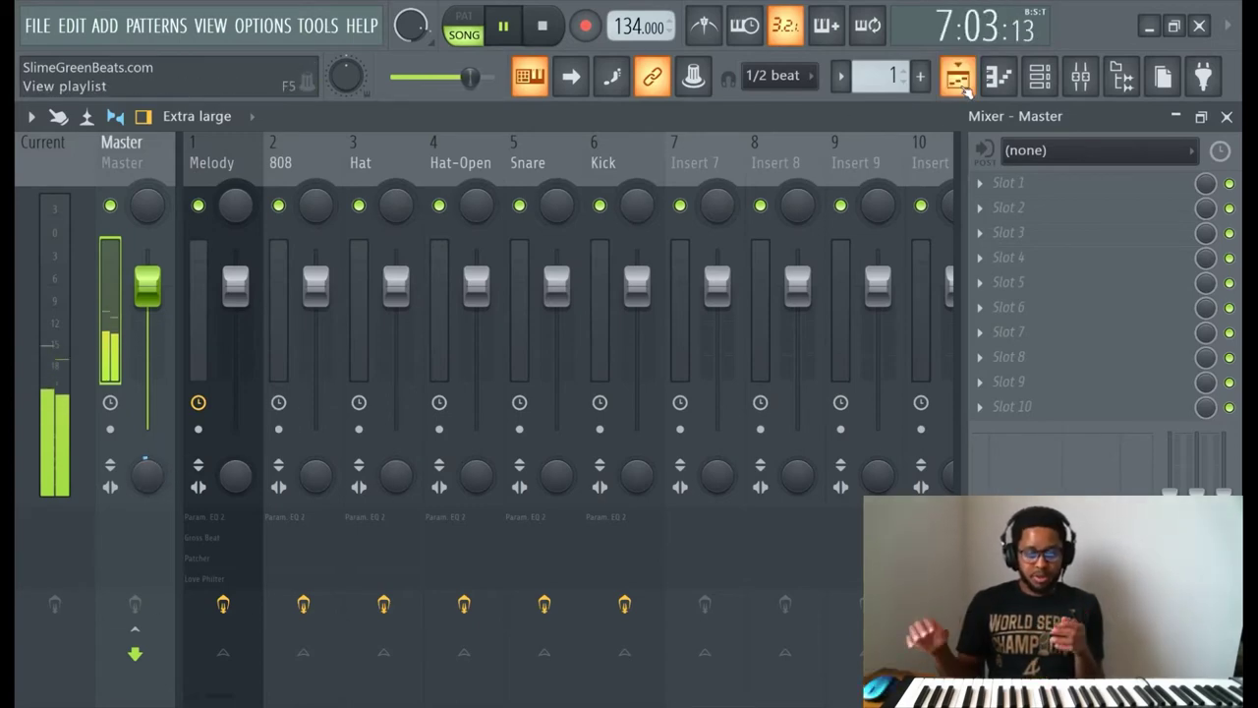
Check the Tibetron channel in the Channel rack, then show its Melody mixer insert.
left_click(959, 79)
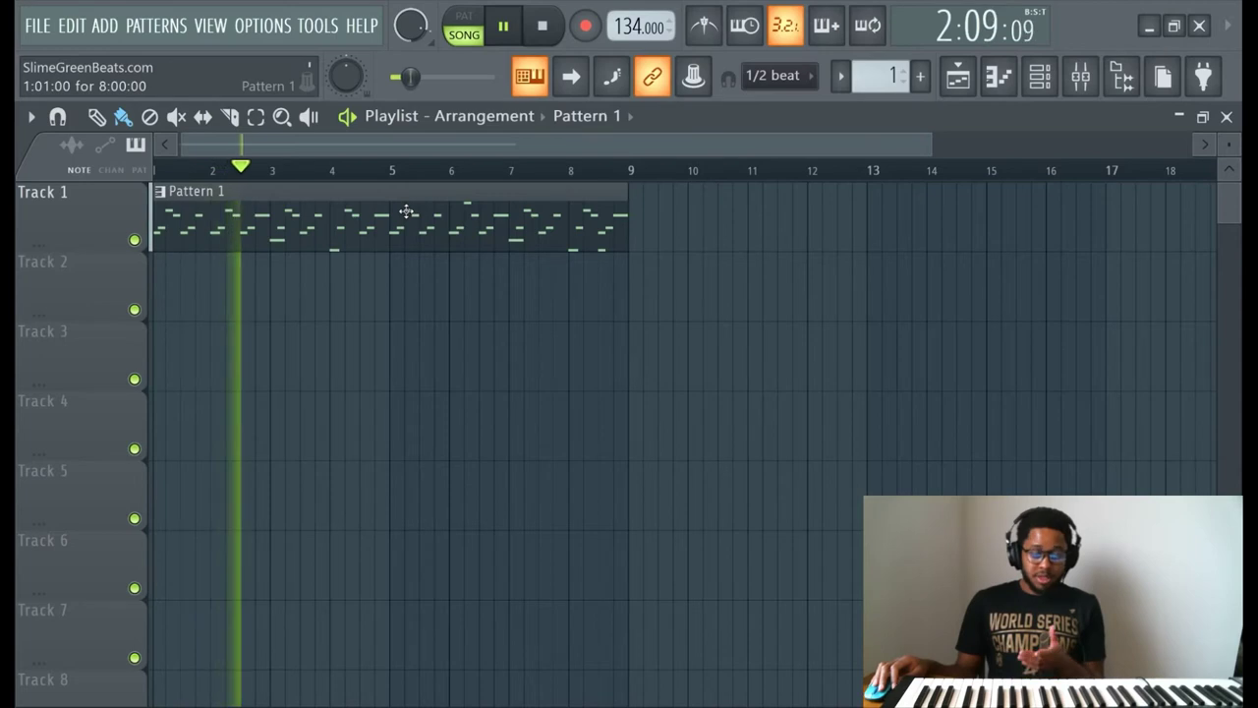
left_click(1039, 75)
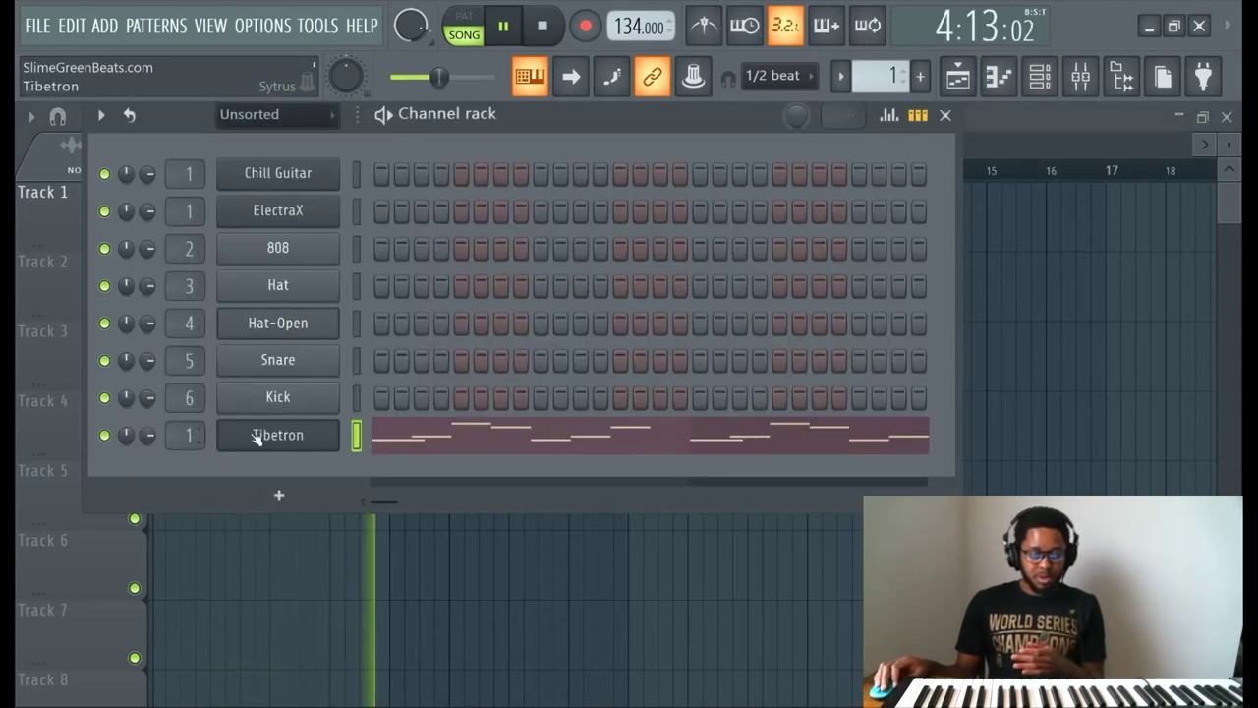
right_click(267, 433)
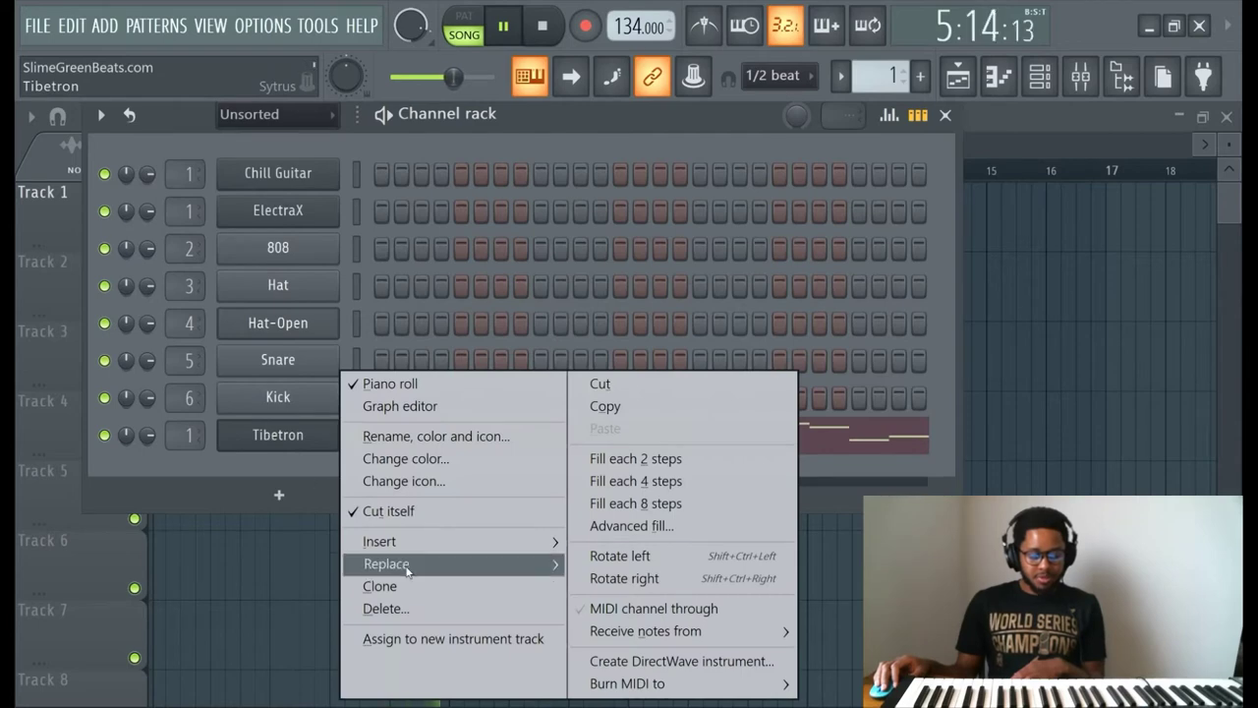
left_click(286, 460)
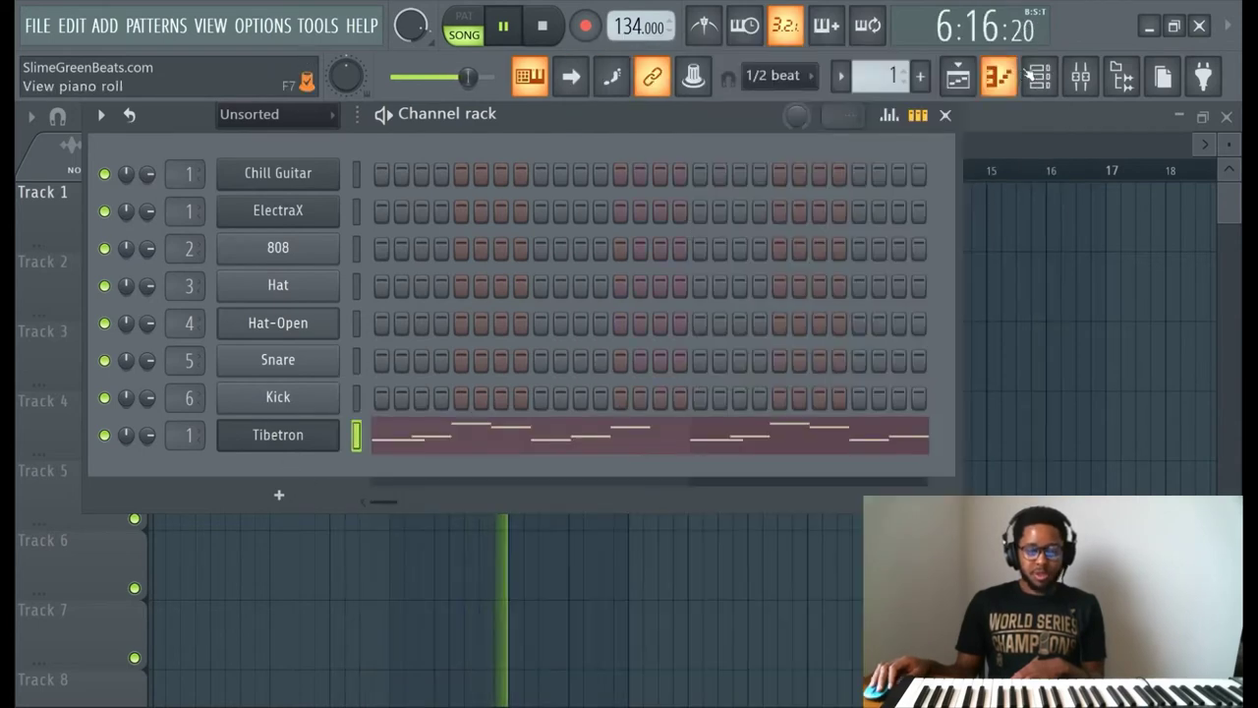
left_click(1080, 76)
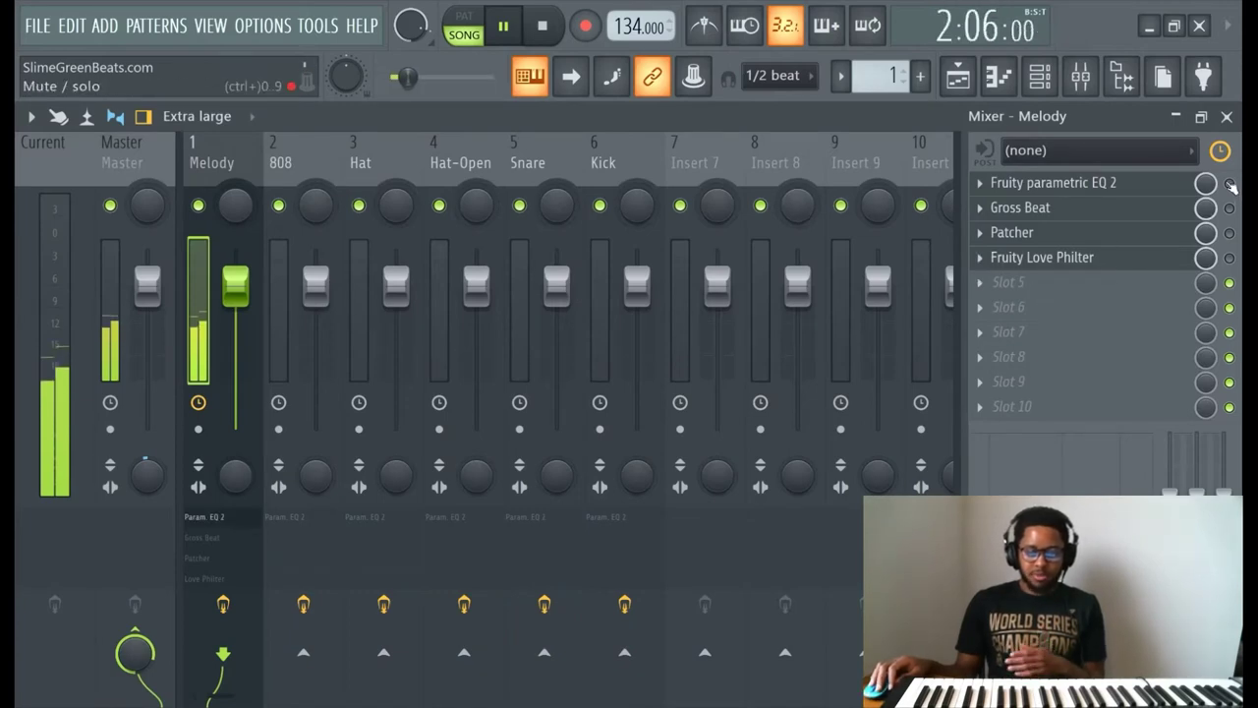
Inspect the Melody track's Parametric EQ 2, flat at 0 dB, then return to the mixer.
left_click(1096, 183)
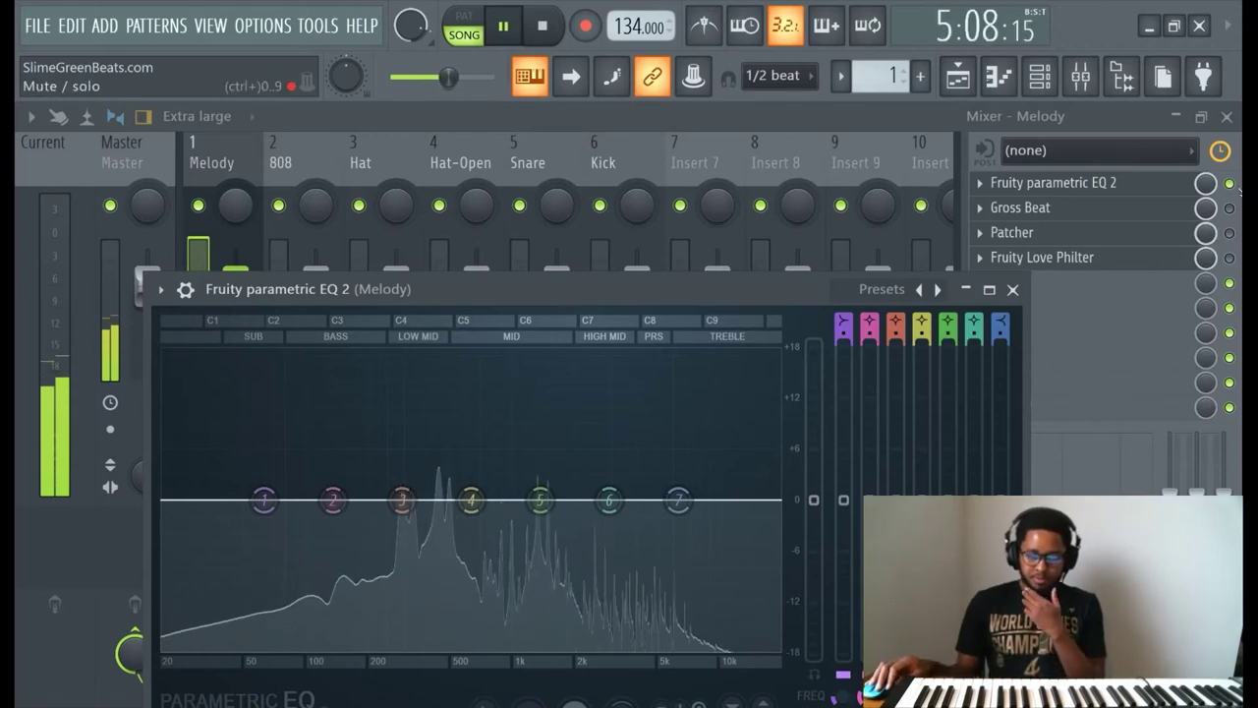
left_click(1236, 189)
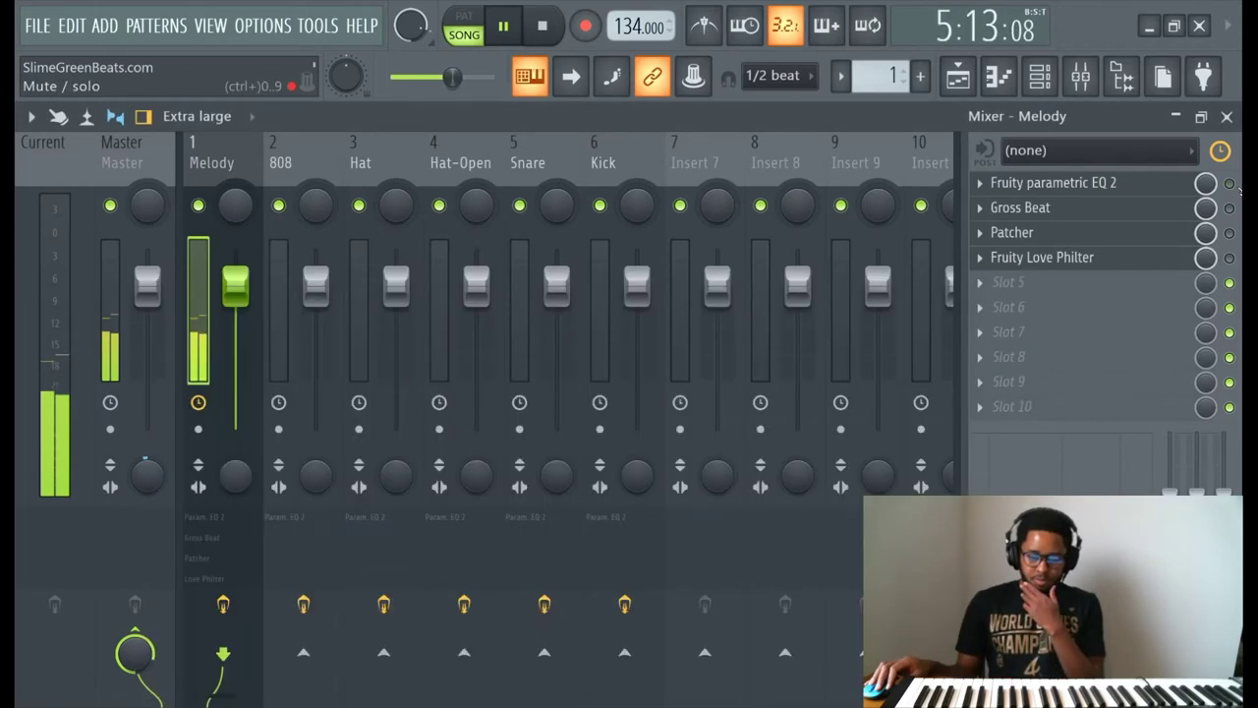
Pull EQ band 1 down to -18 dB and slide its low cut to about 25 Hz.
left_click(1098, 182)
left_click_drag(265, 501, 290, 647)
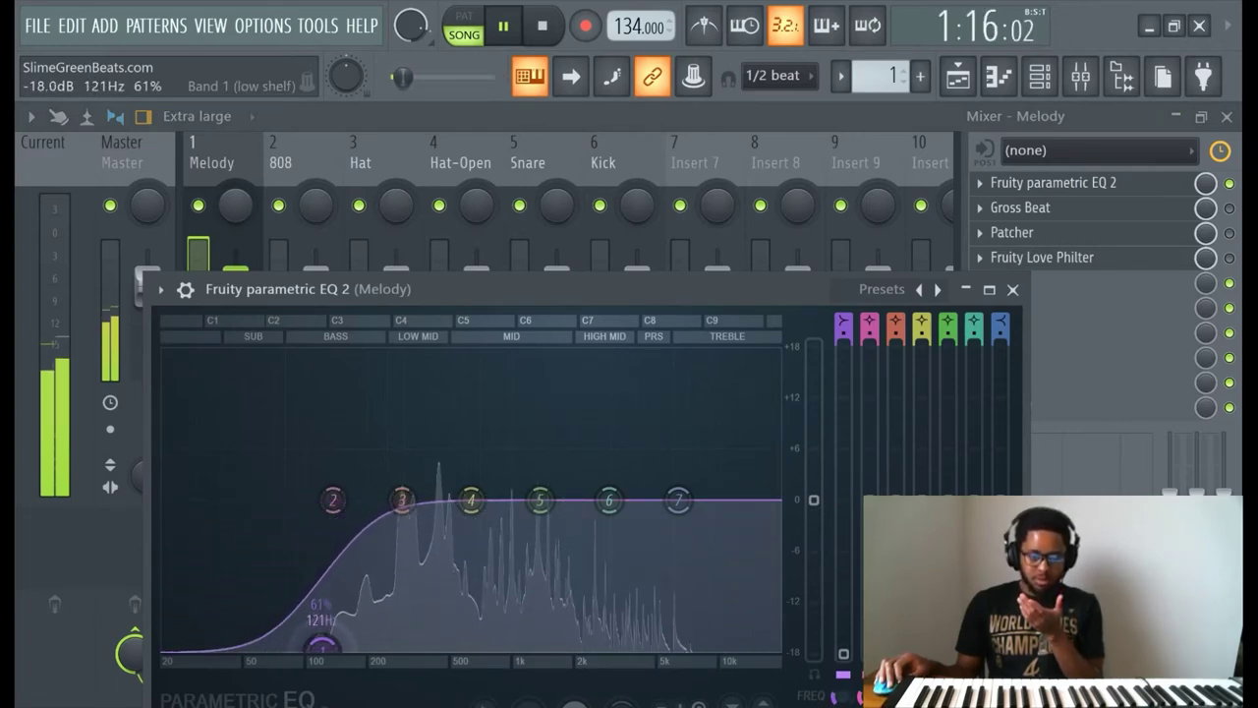
left_click_drag(278, 647, 220, 647)
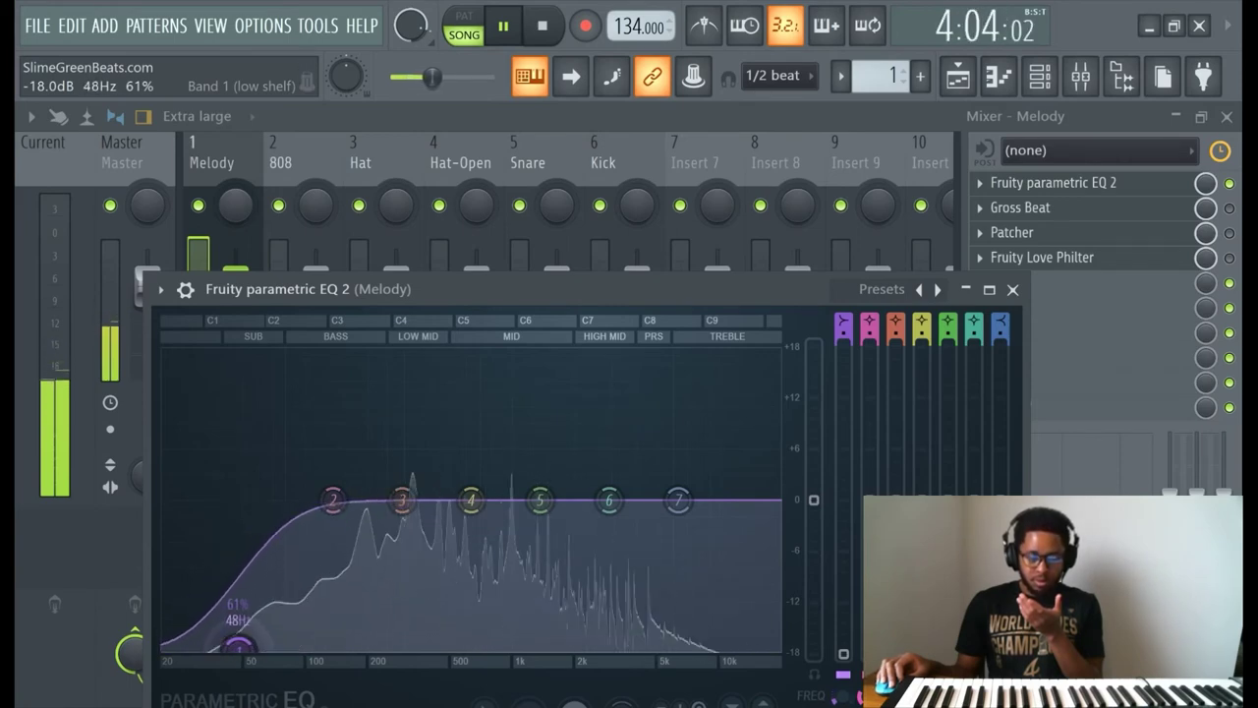
left_click_drag(238, 645, 179, 645)
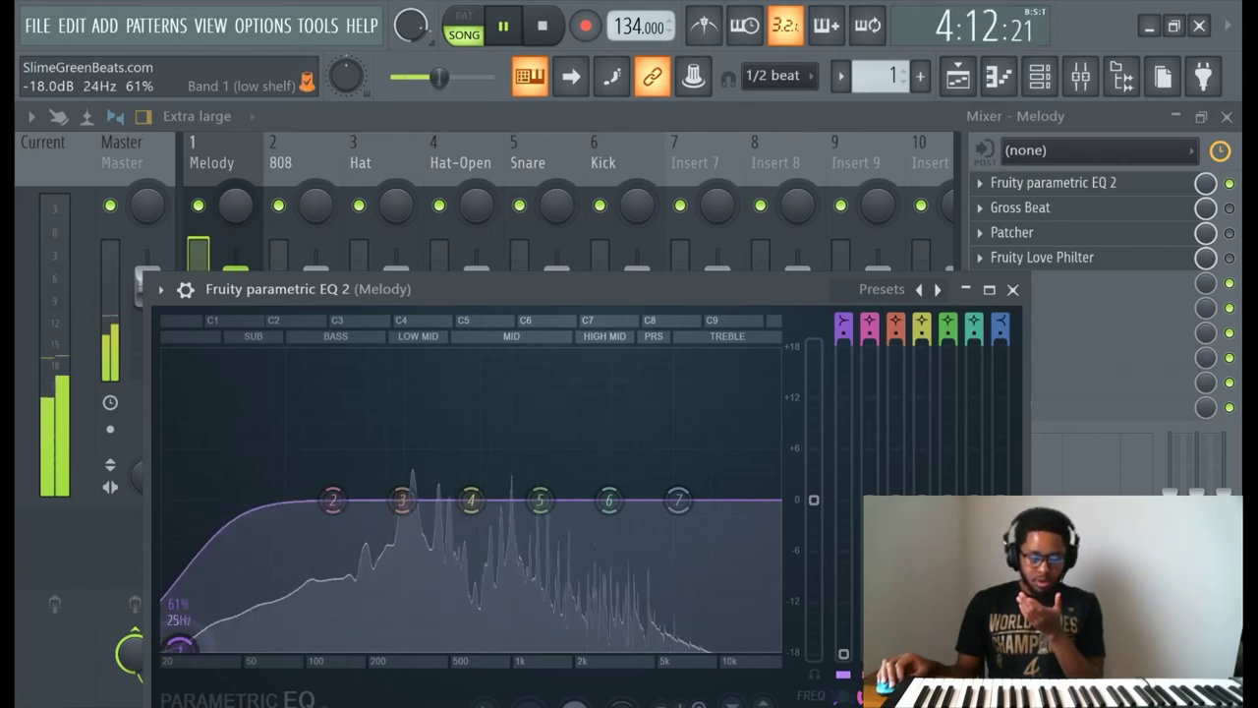
Set band 1's order to Steep 4 at about 30 Hz, and roll off highs with band 7.
right_click(182, 653)
mouse_move(183, 655)
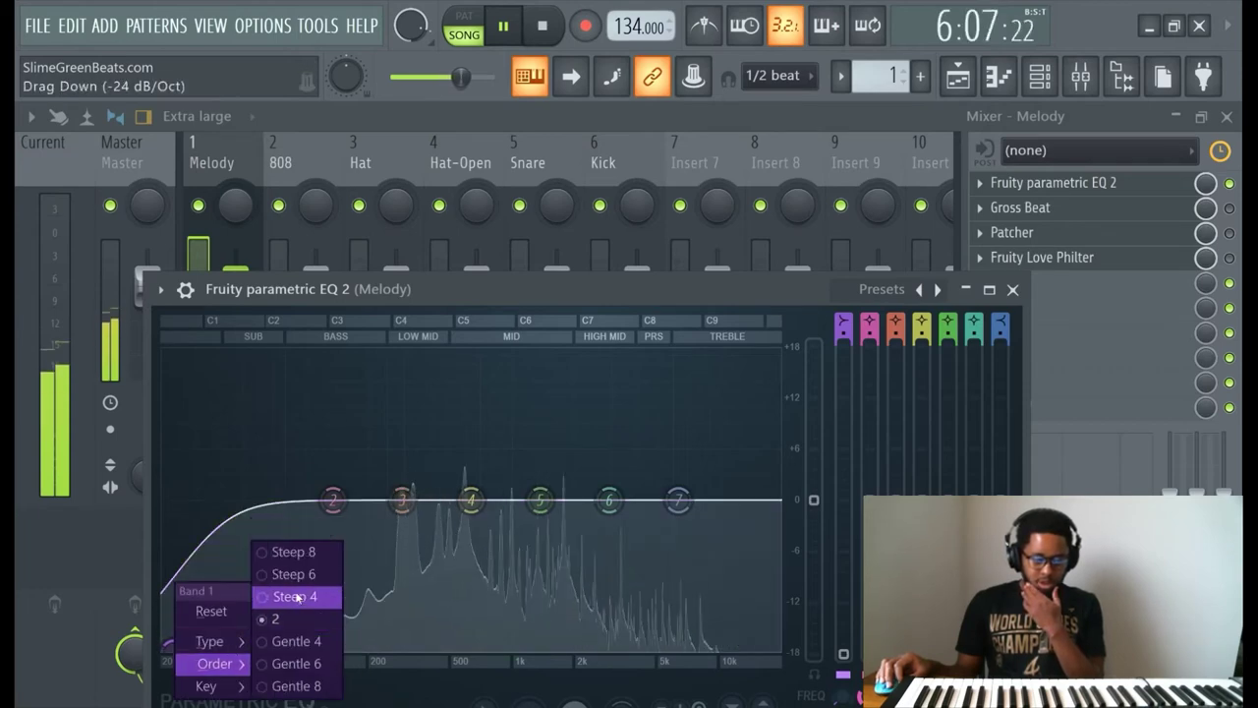
left_click(296, 596)
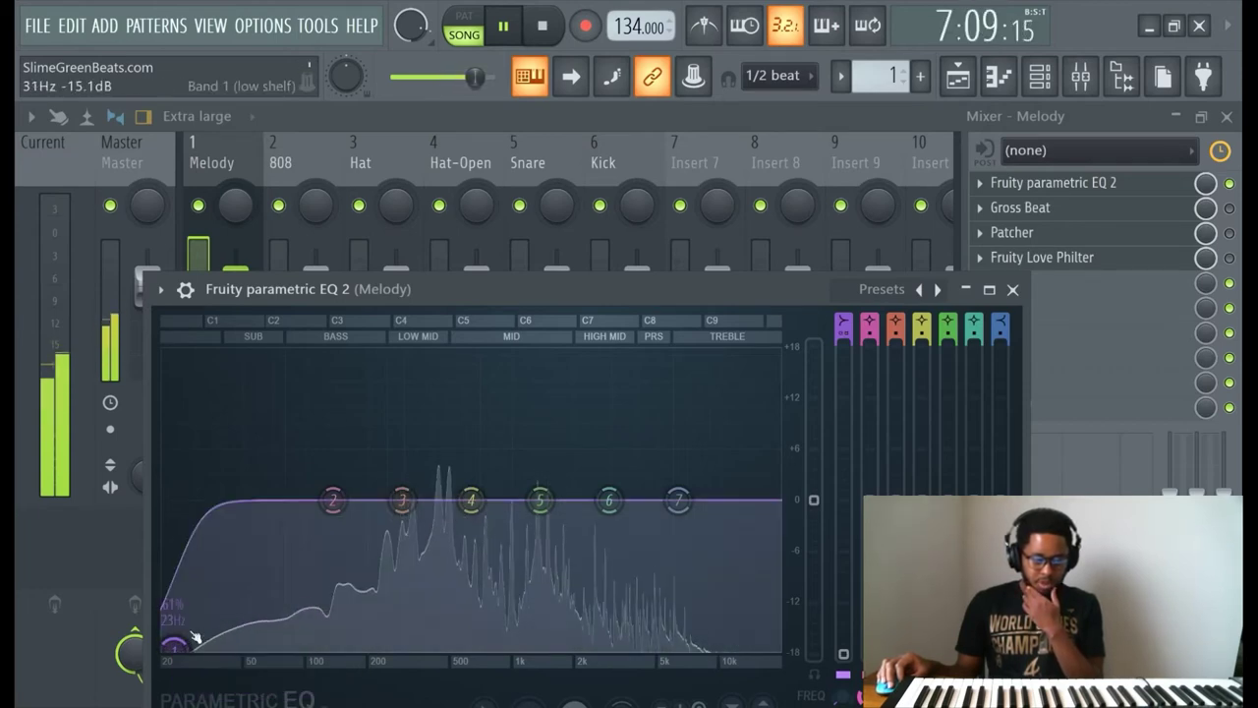
left_click_drag(185, 648, 251, 648)
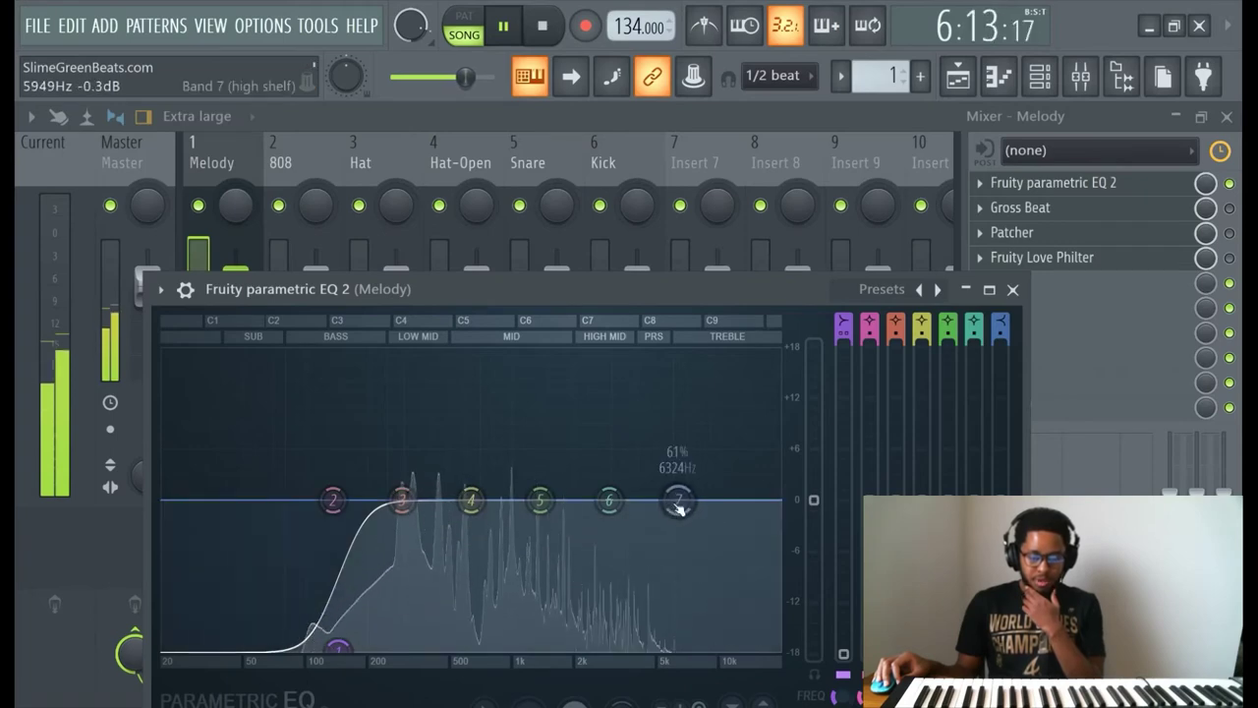
left_click_drag(677, 500, 677, 648)
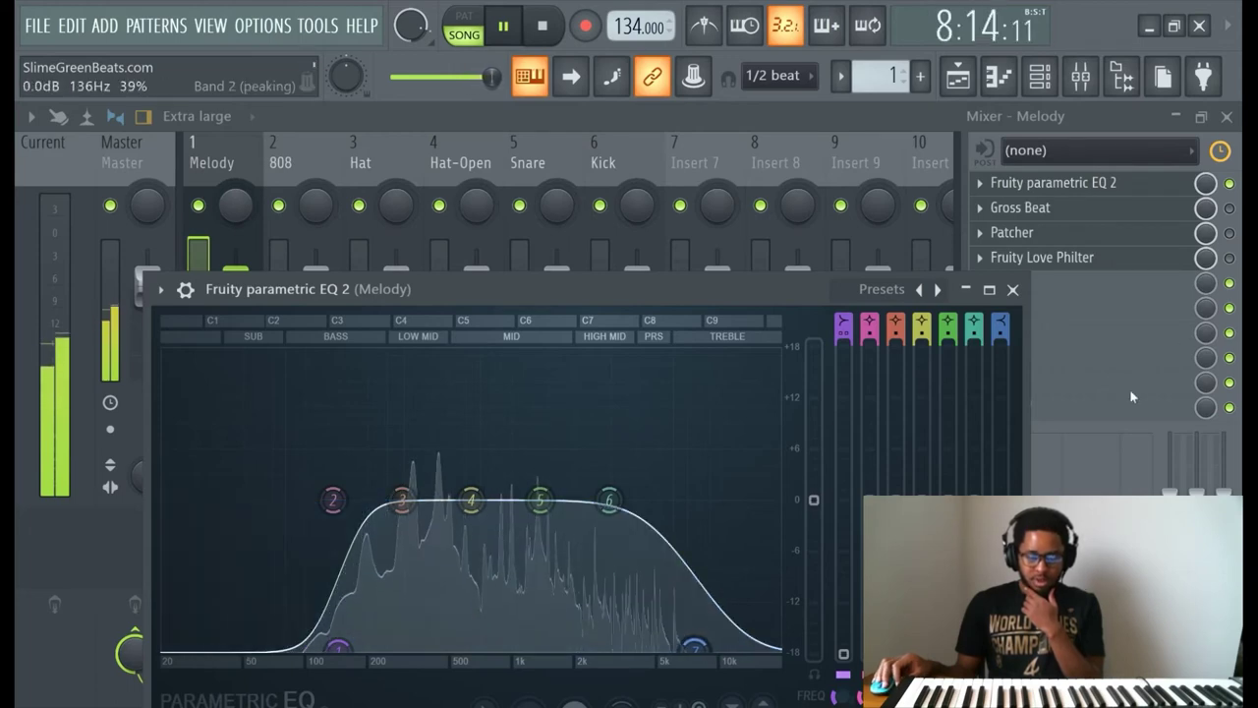
left_click(1104, 295)
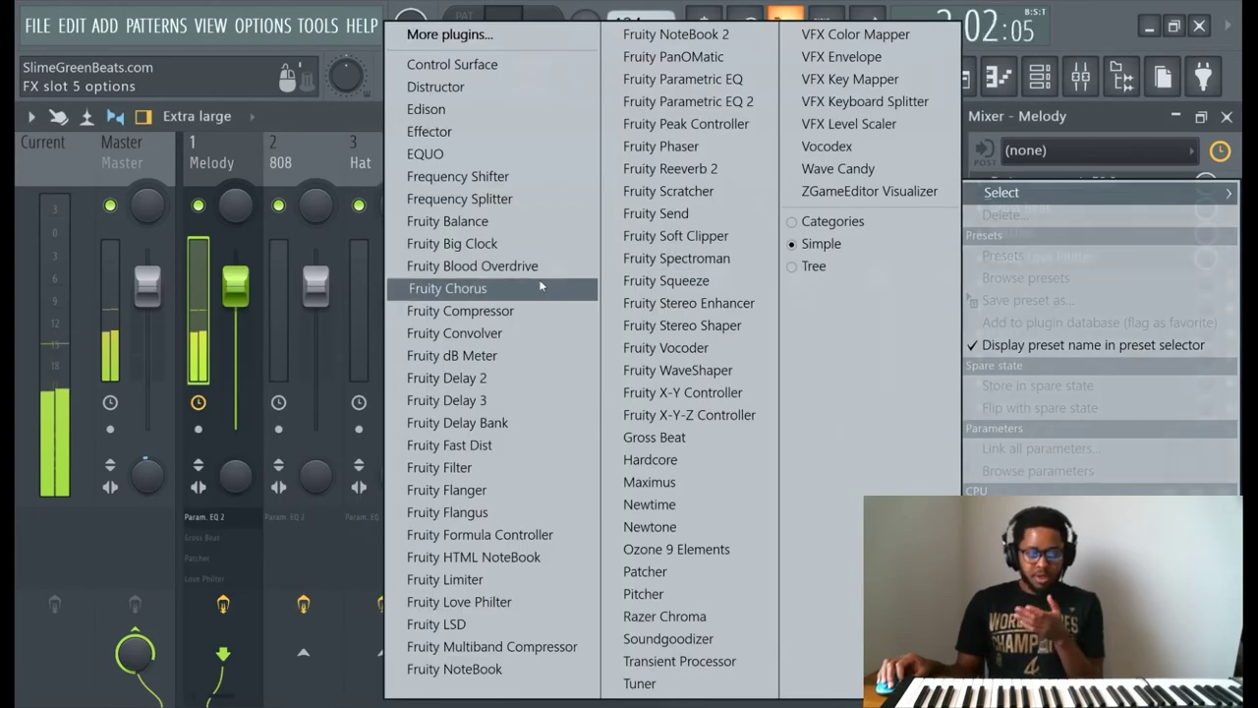
Put Fruity Convolver in mixer slot 5 with the Lex - Chamber (Cool) impulse, then close it.
left_click(501, 333)
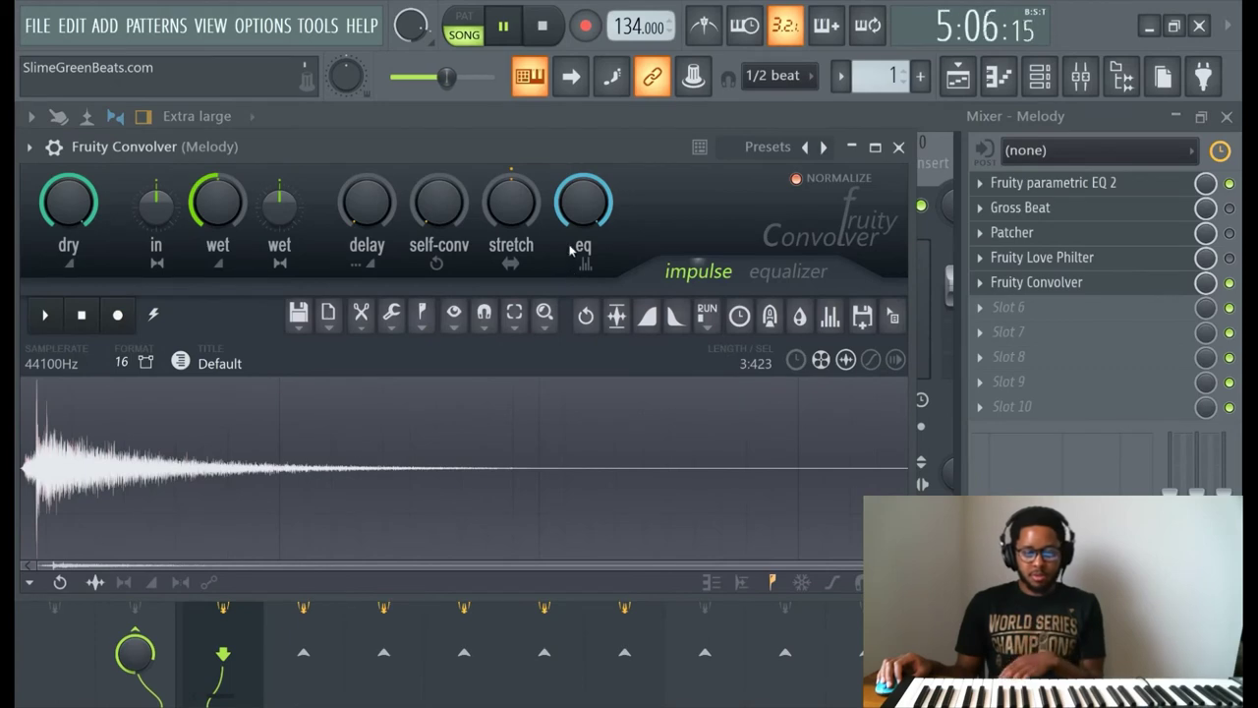
left_click(781, 142)
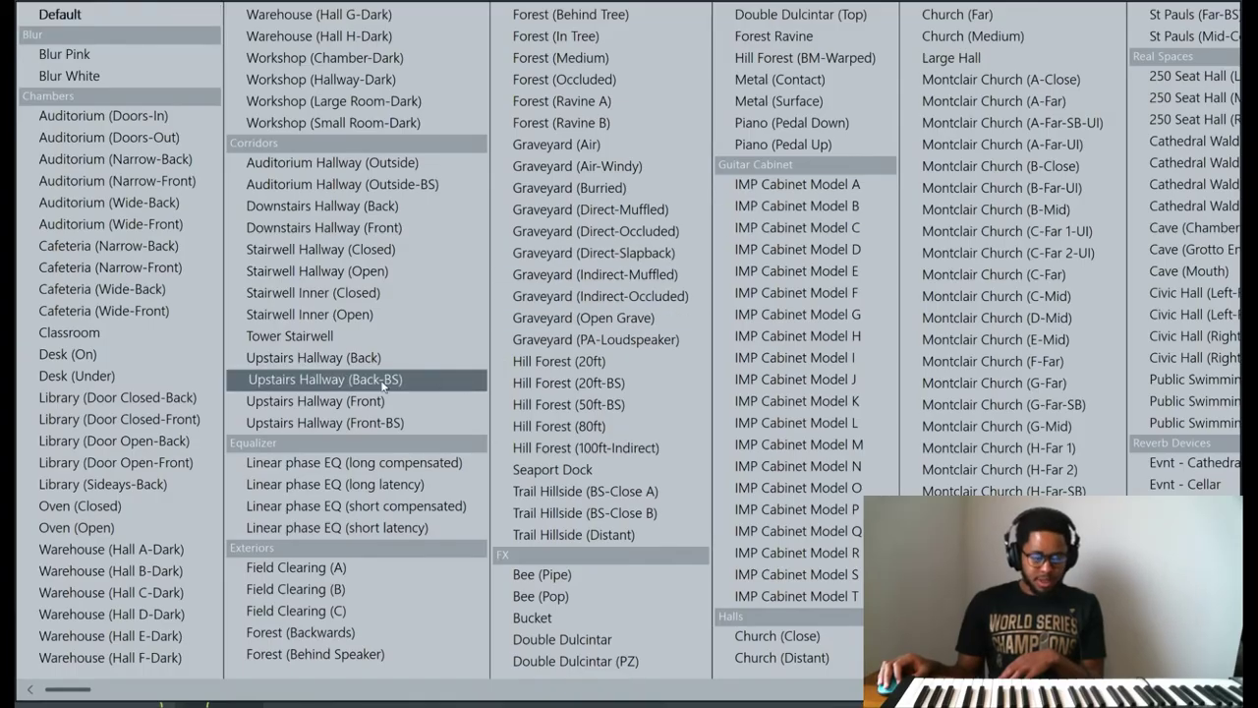
scroll(471, 373, "right", 8)
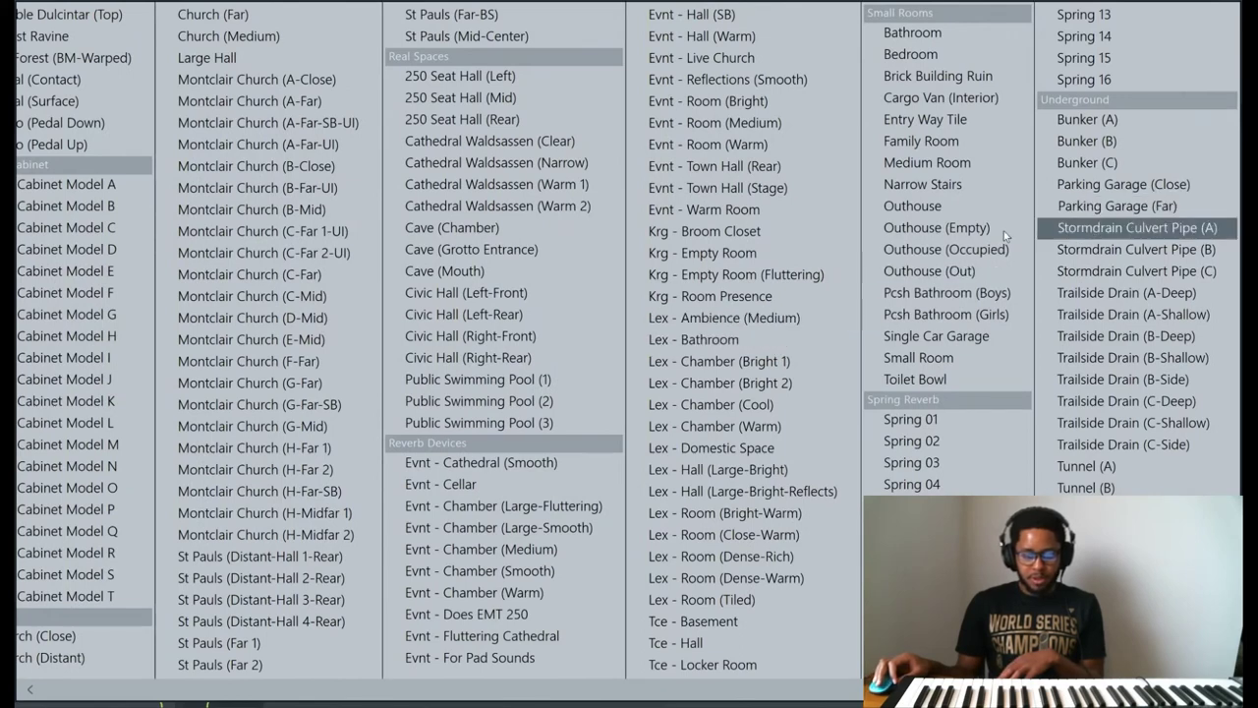
left_click(711, 404)
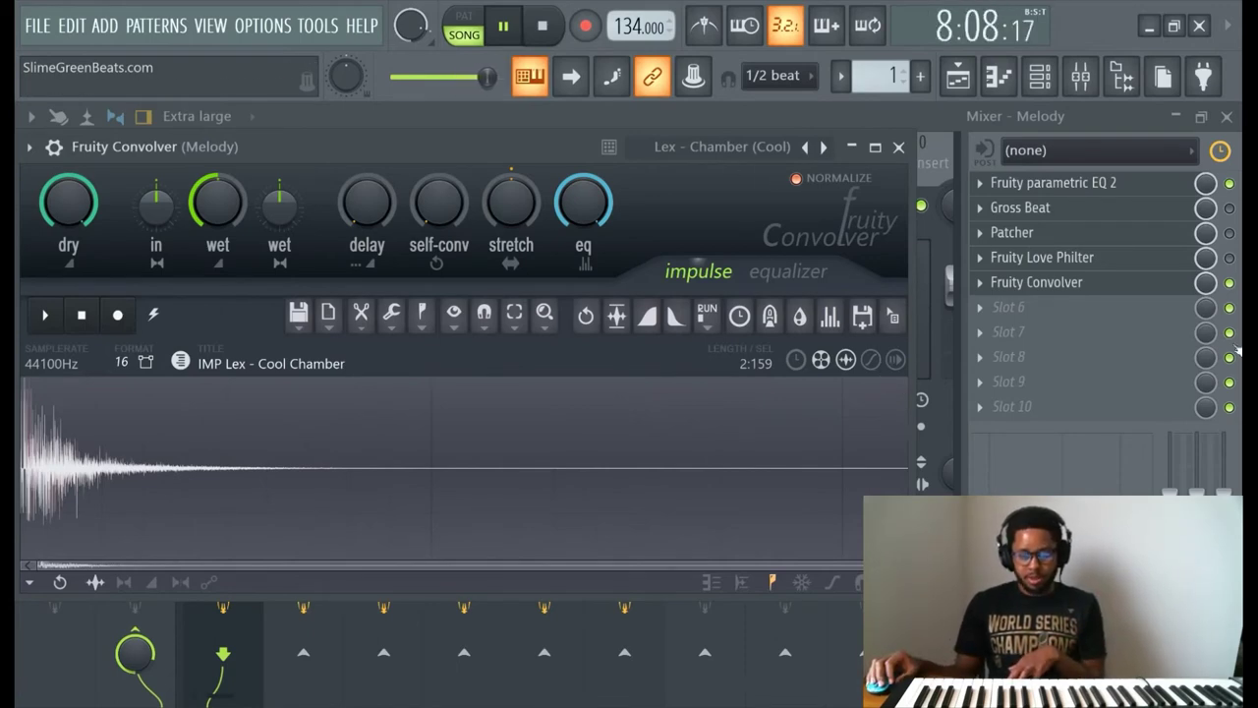
left_click(1229, 283)
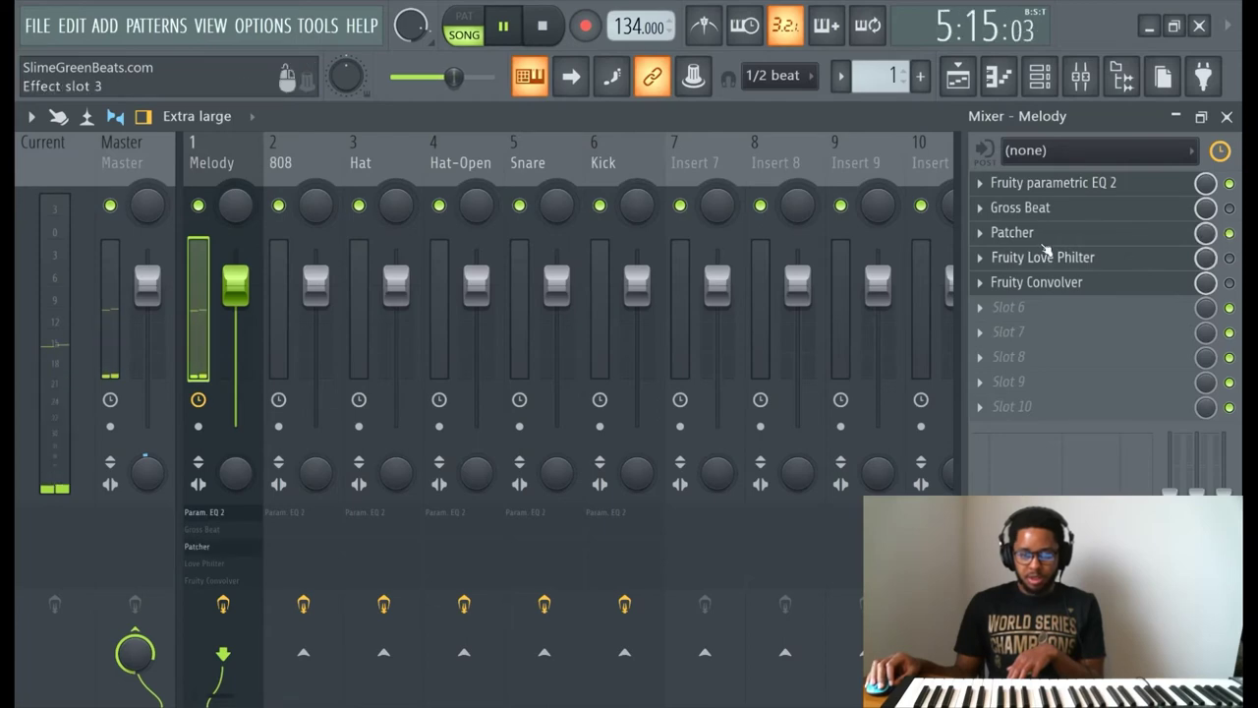
Load Patcher's 1K Reverb preset and turn its big reverb knob up near maximum.
left_click(1012, 232)
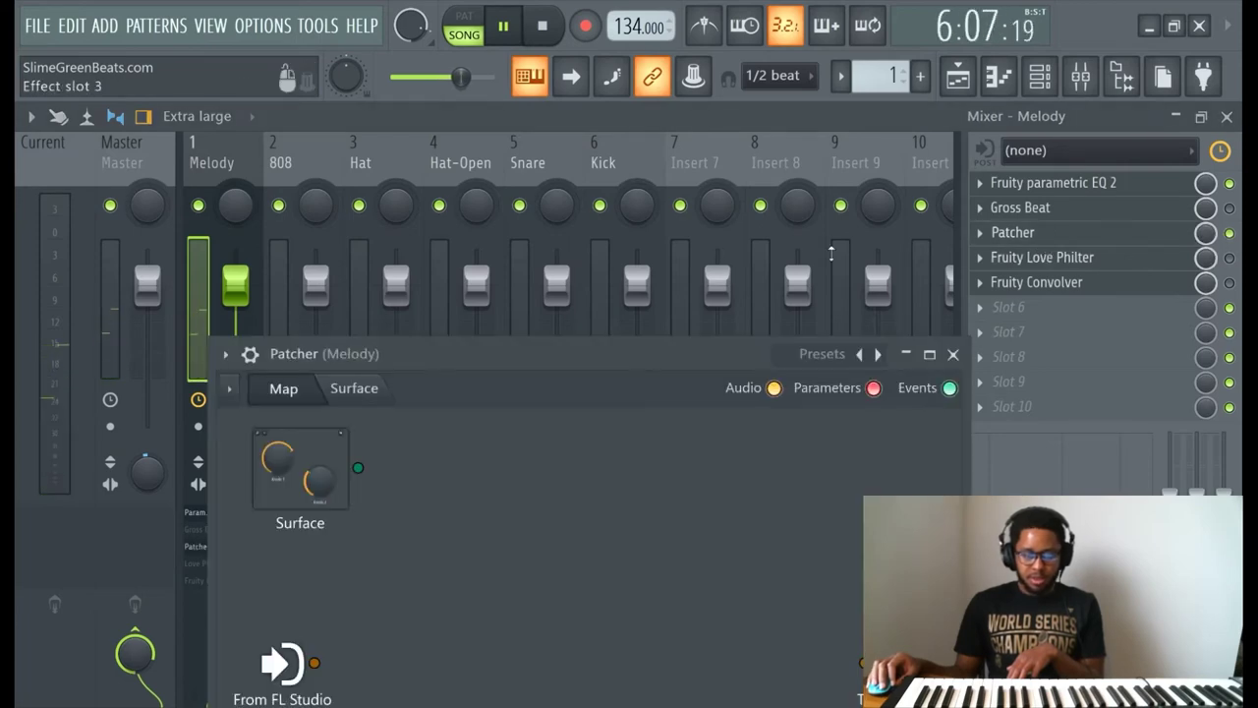
left_click(822, 354)
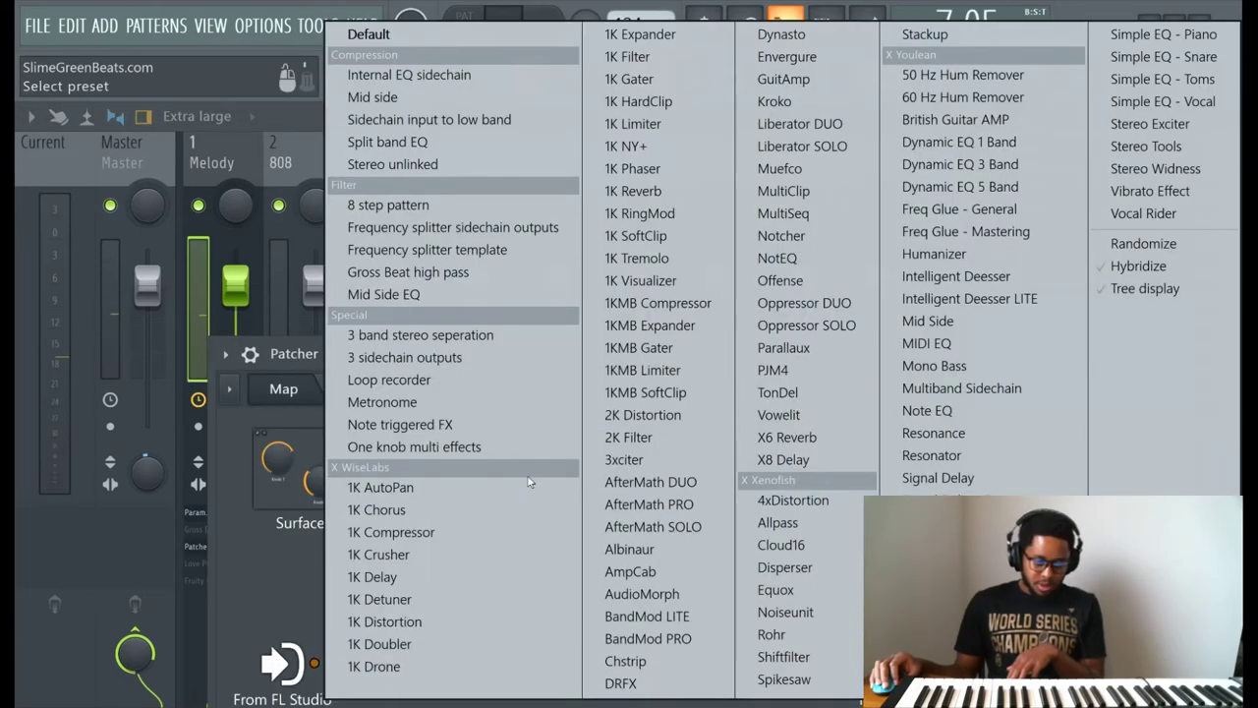
left_click(649, 191)
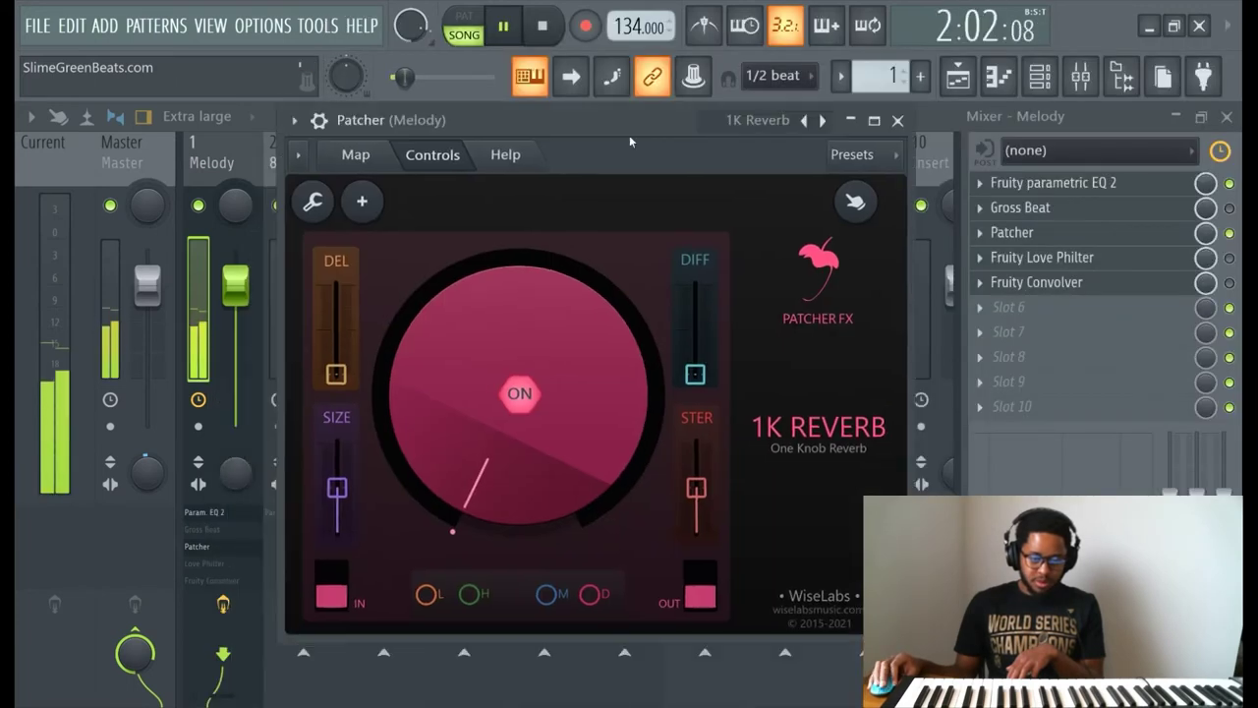
left_click_drag(518, 461, 519, 393)
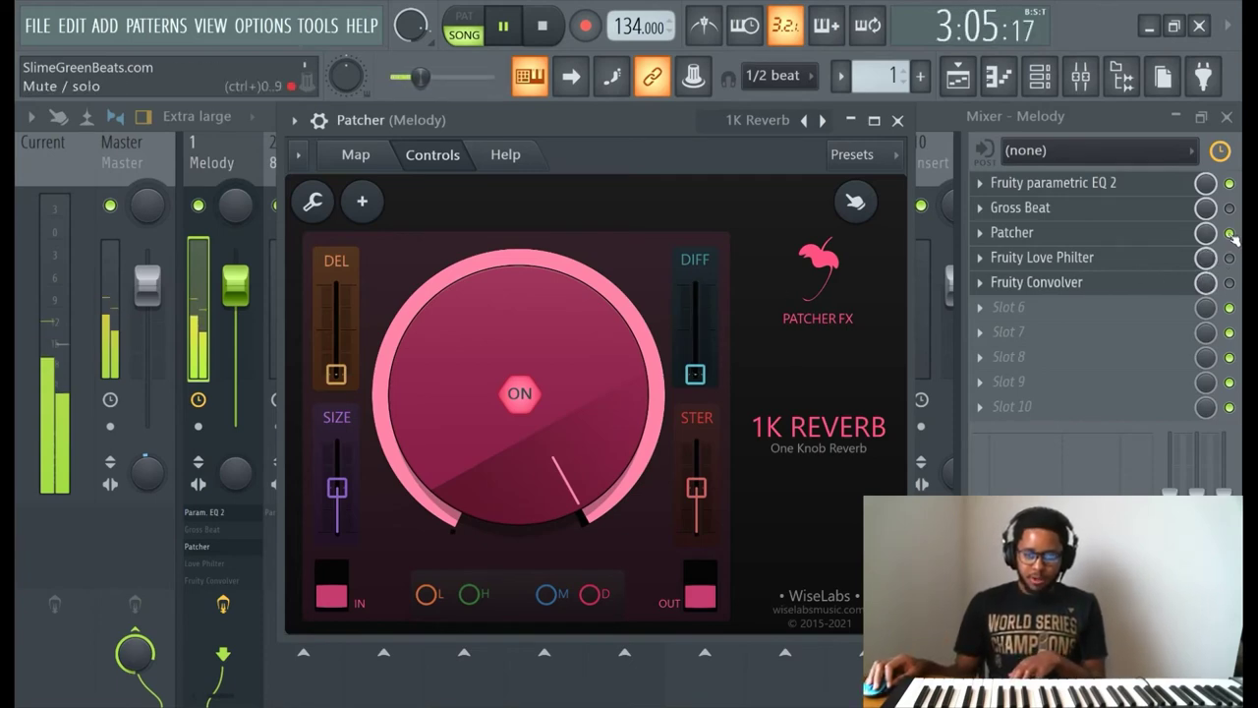
key("Escape")
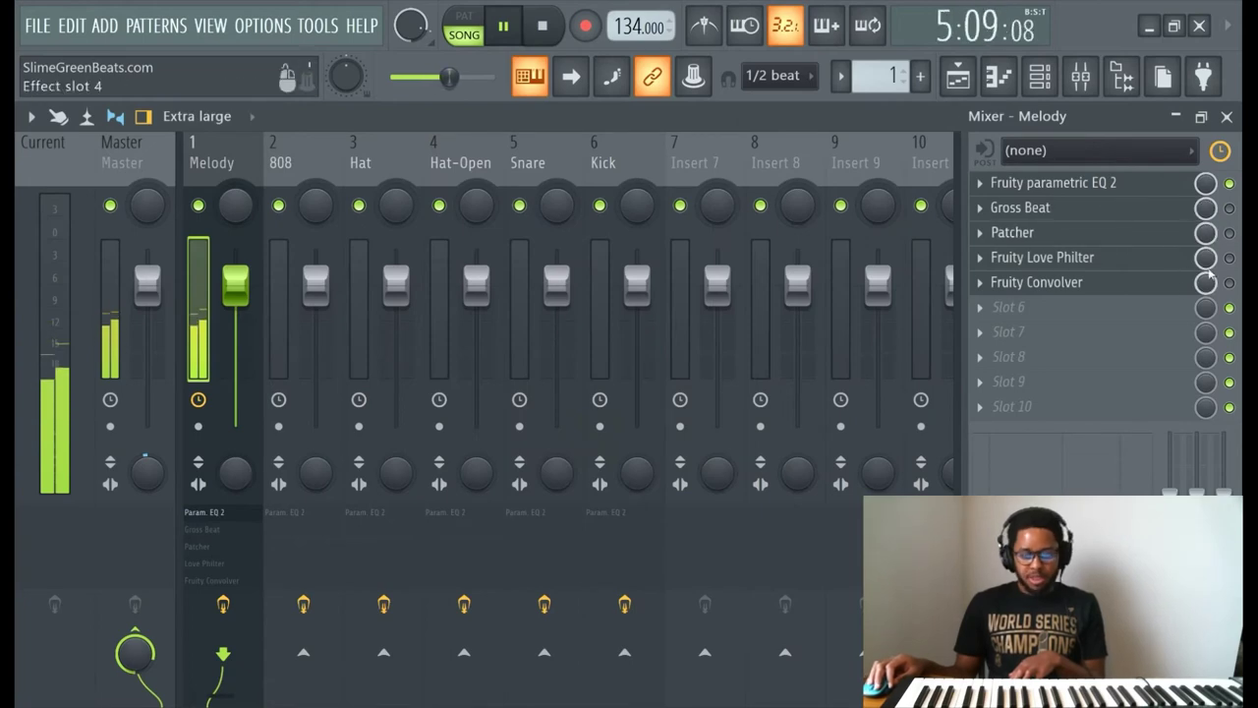
Add Fruity Limiter to empty effect slot 6 and close its window.
left_click(1078, 317)
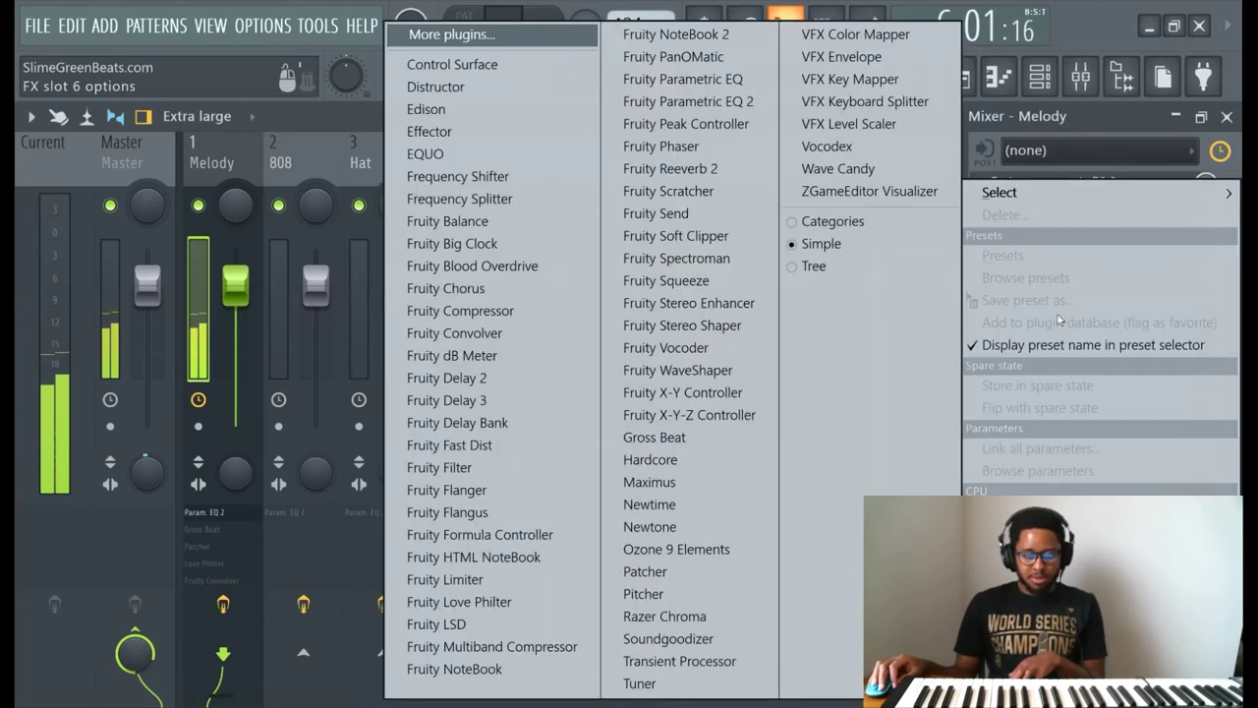
left_click(475, 583)
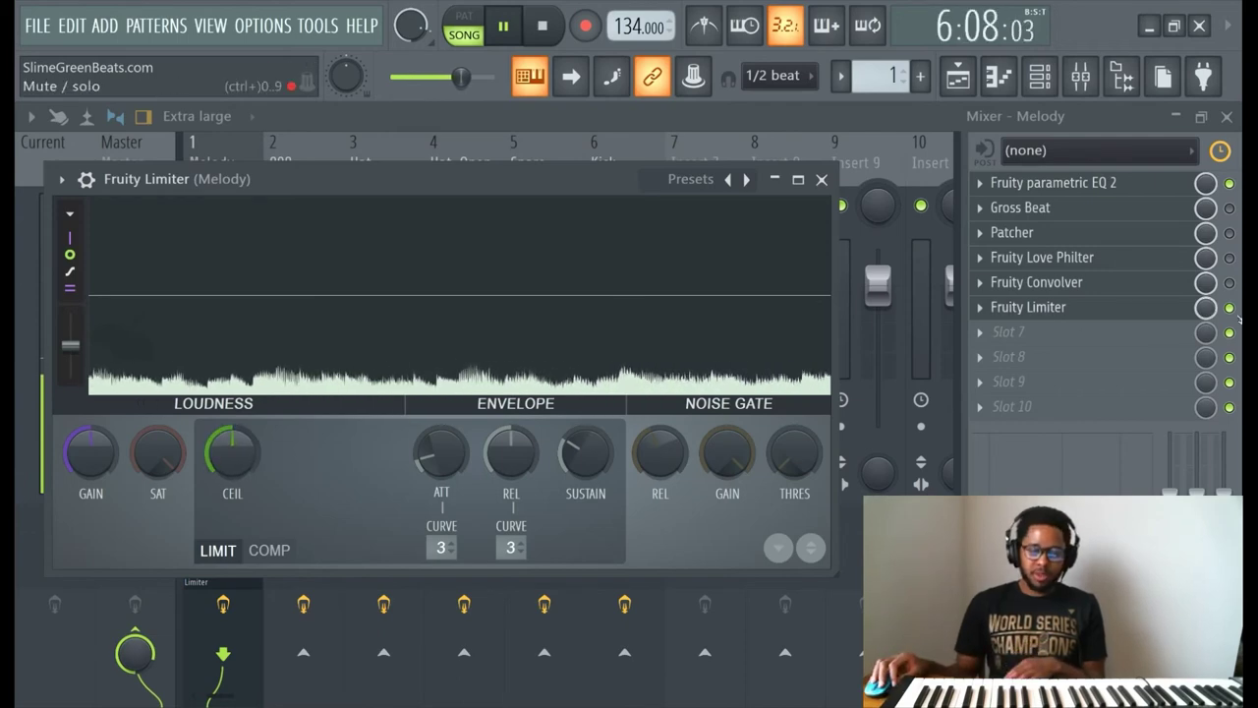
key("Escape")
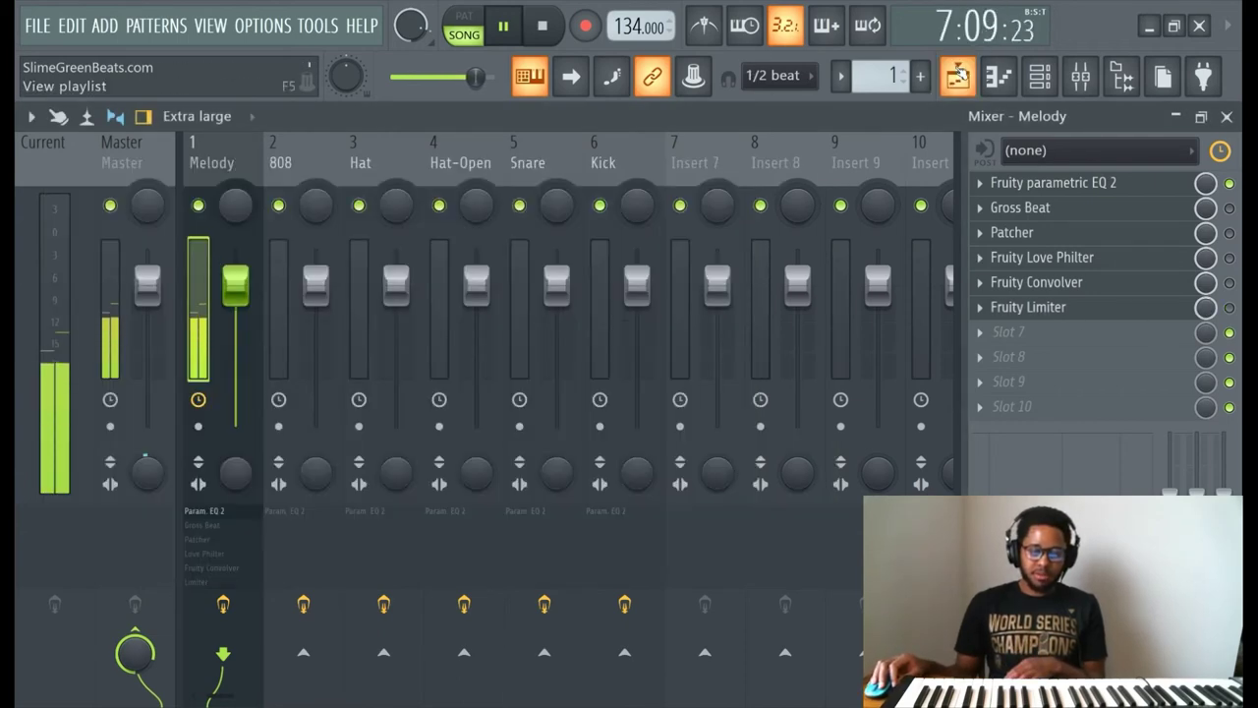
Bring up the Playlist, then the Channel rack with the Tibetron channel.
left_click(958, 76)
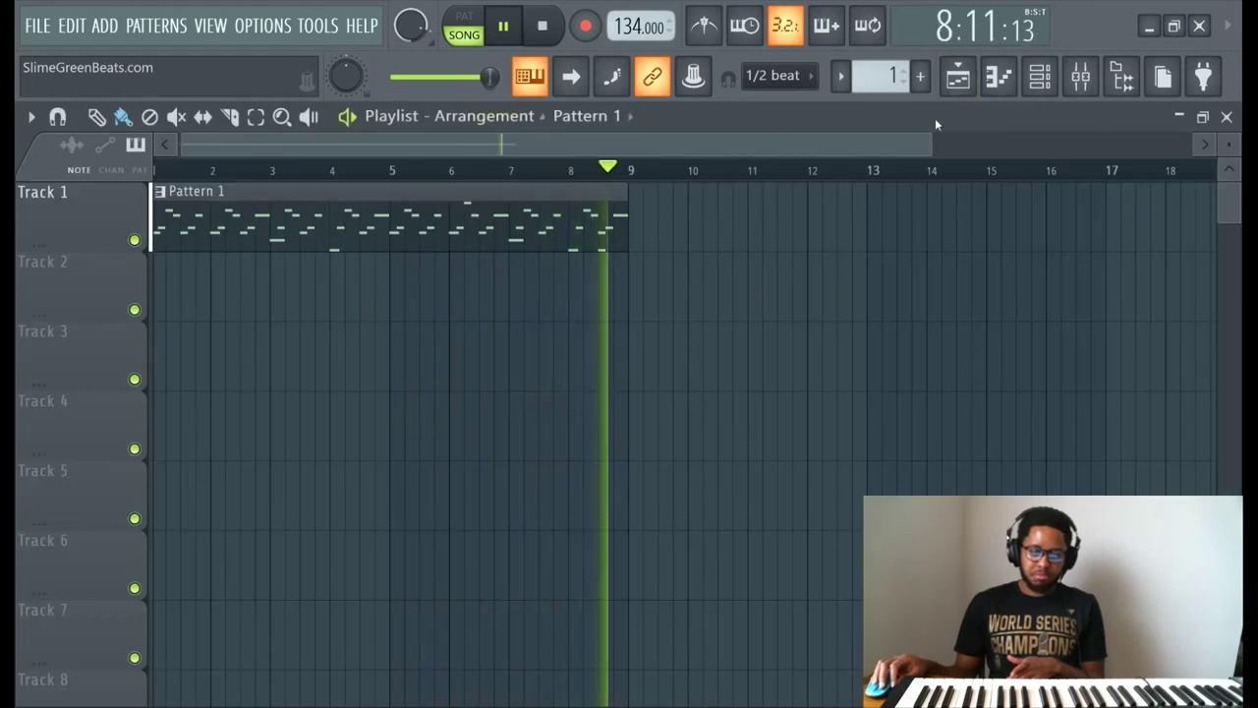
left_click(1040, 78)
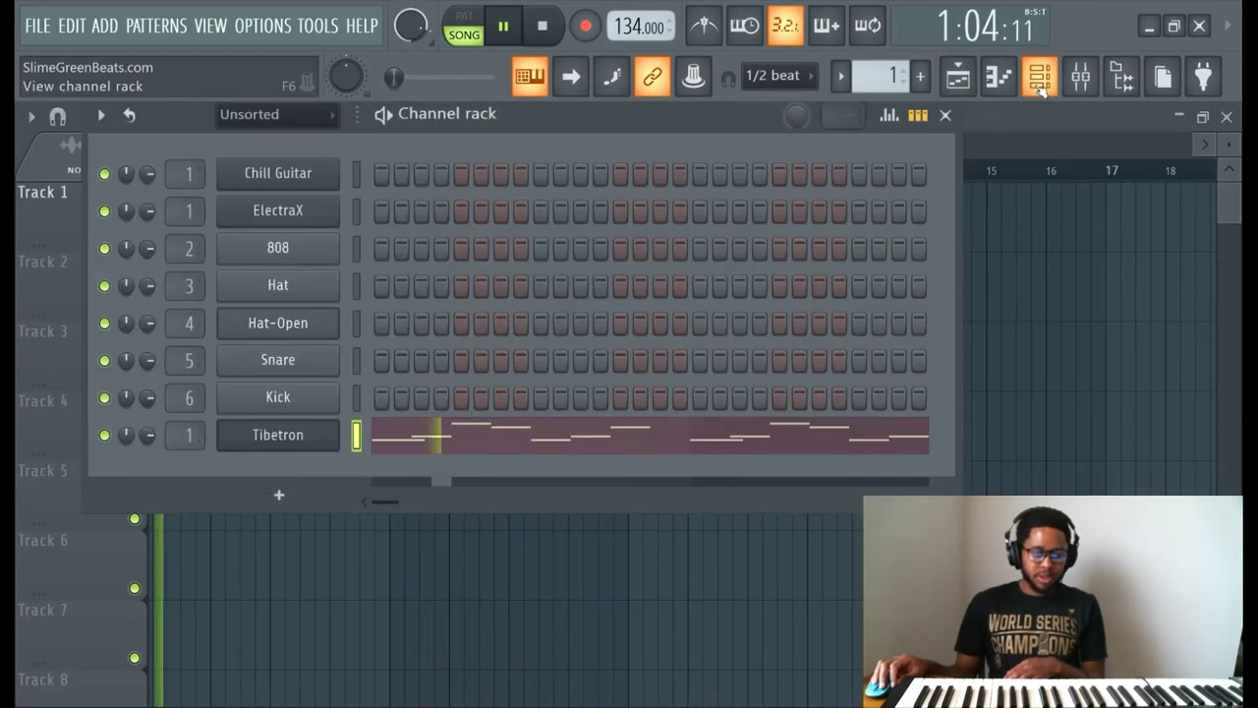
right_click(295, 434)
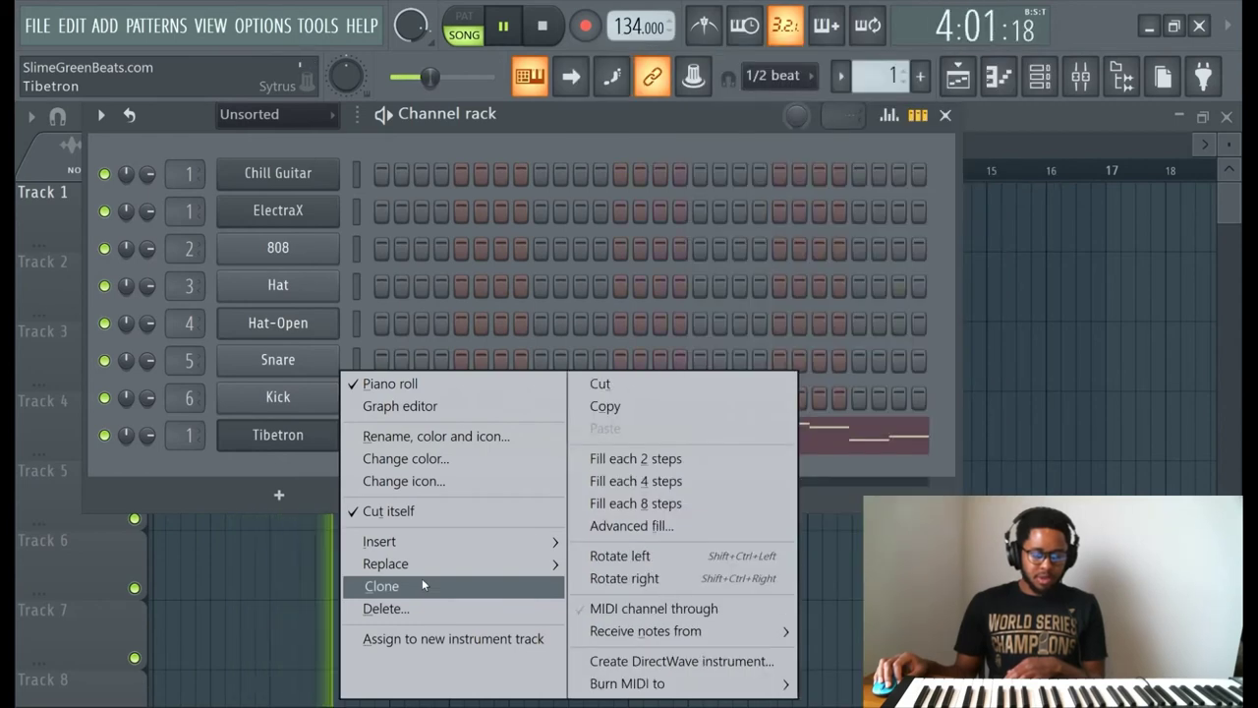
Clone Tibetron as Tibetron #2 and paste Tibetron's copied melody notes into the new channel.
left_click(423, 585)
left_click(519, 140)
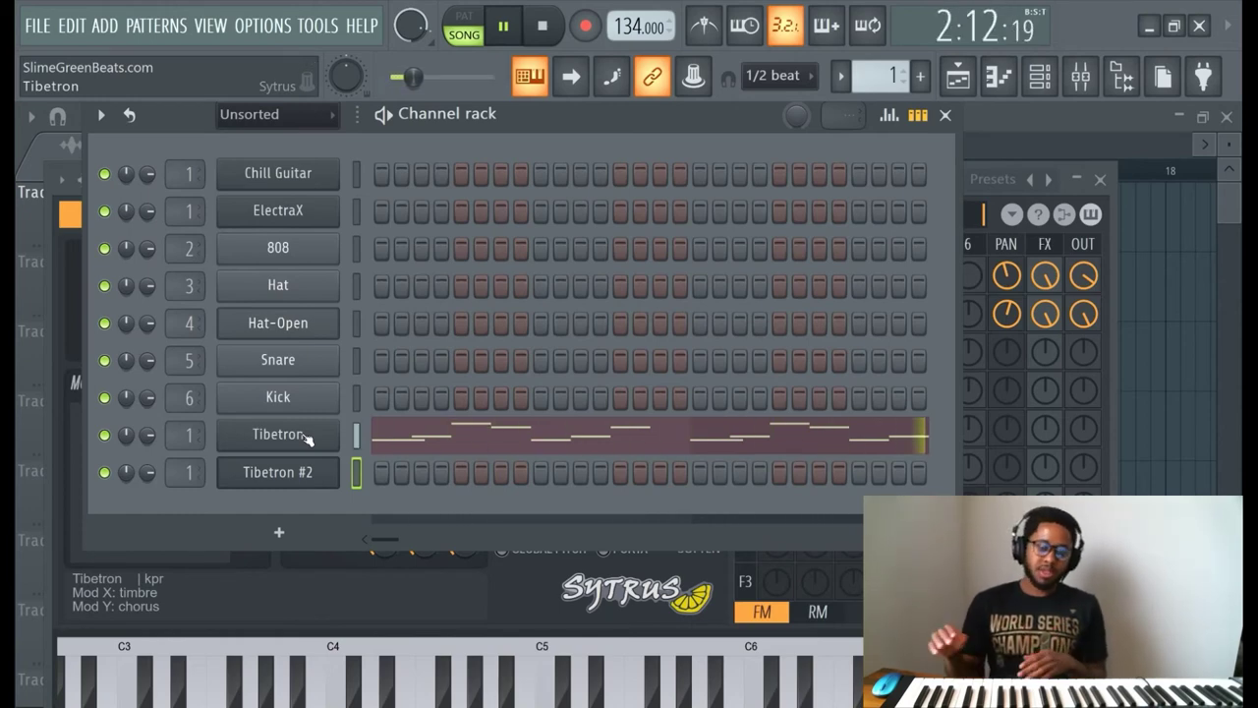
right_click(303, 445)
mouse_move(364, 383)
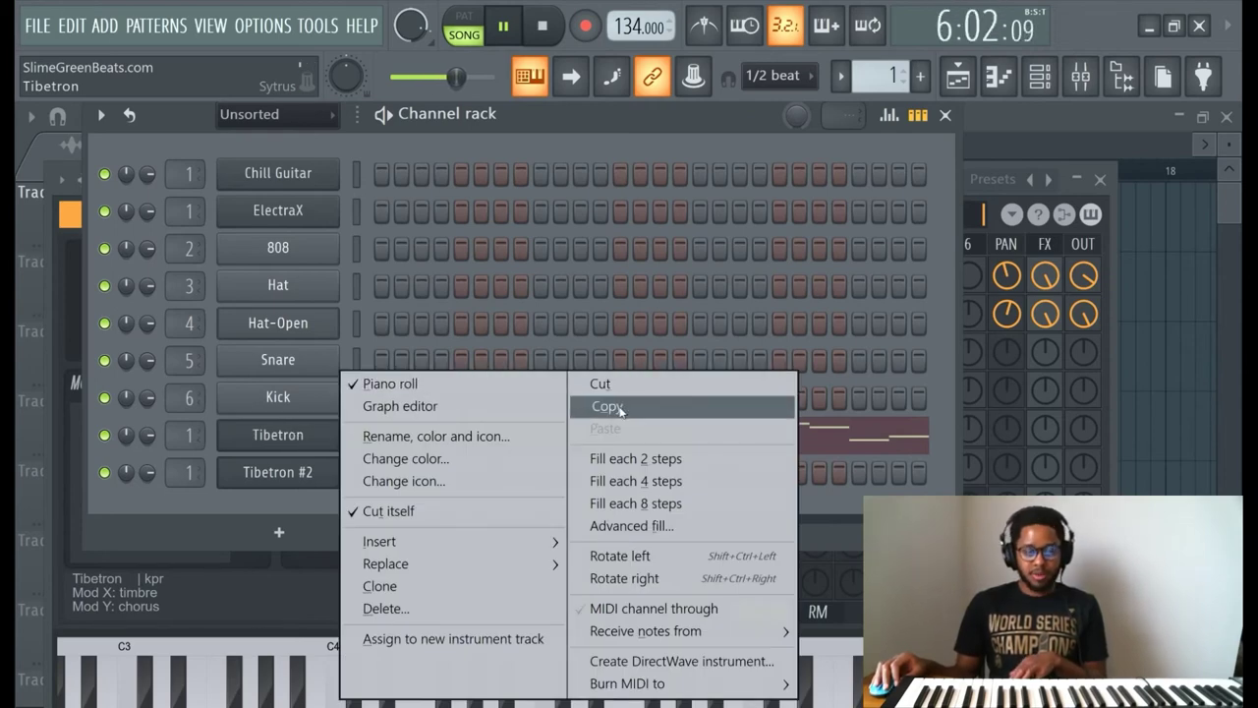
left_click(620, 407)
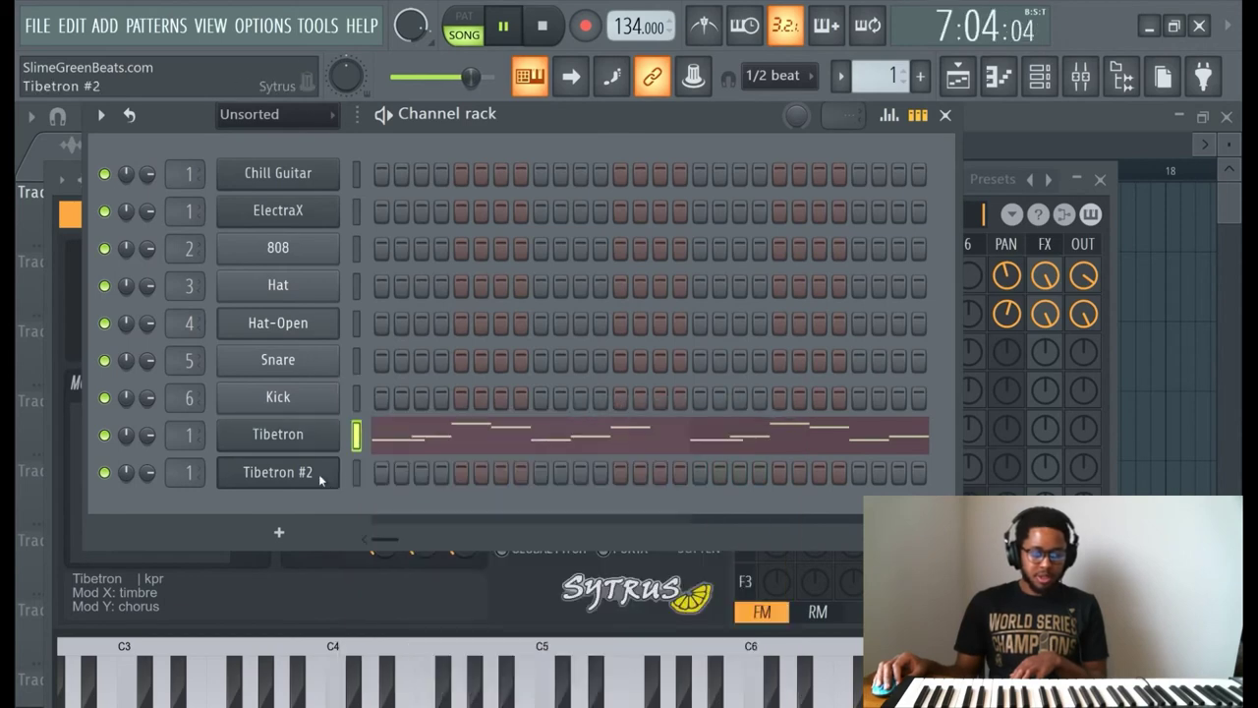
right_click(319, 479)
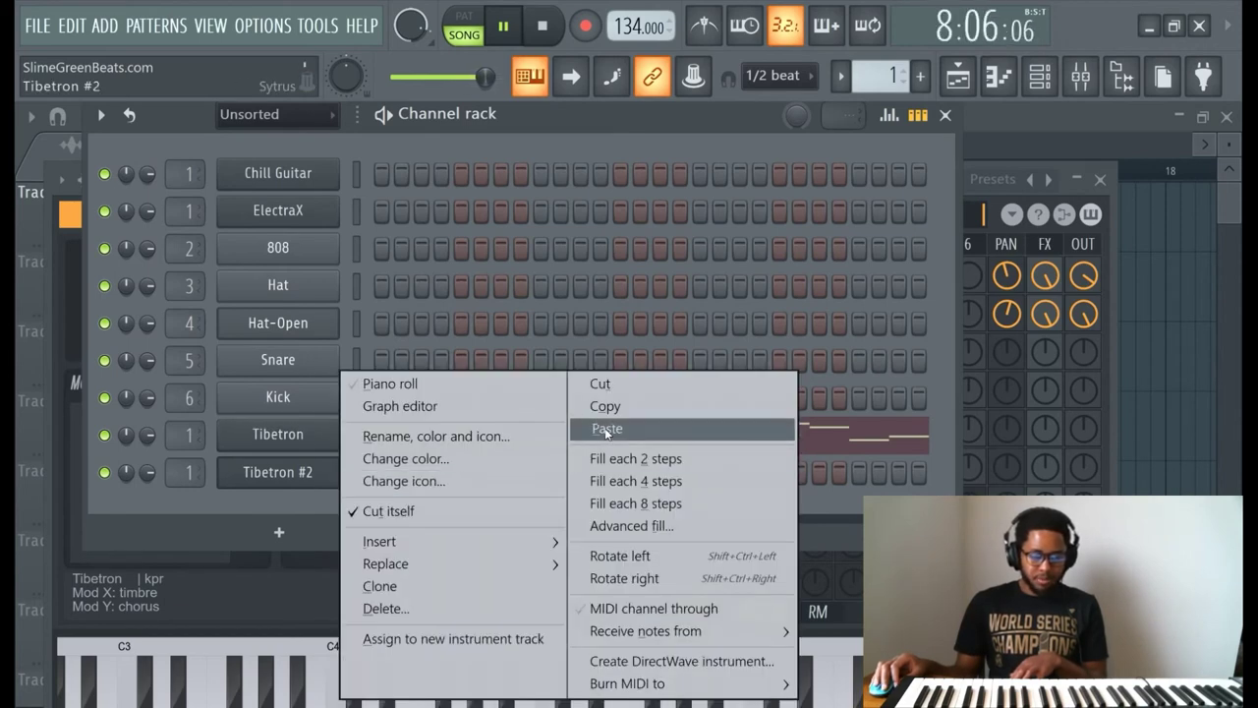
left_click(607, 429)
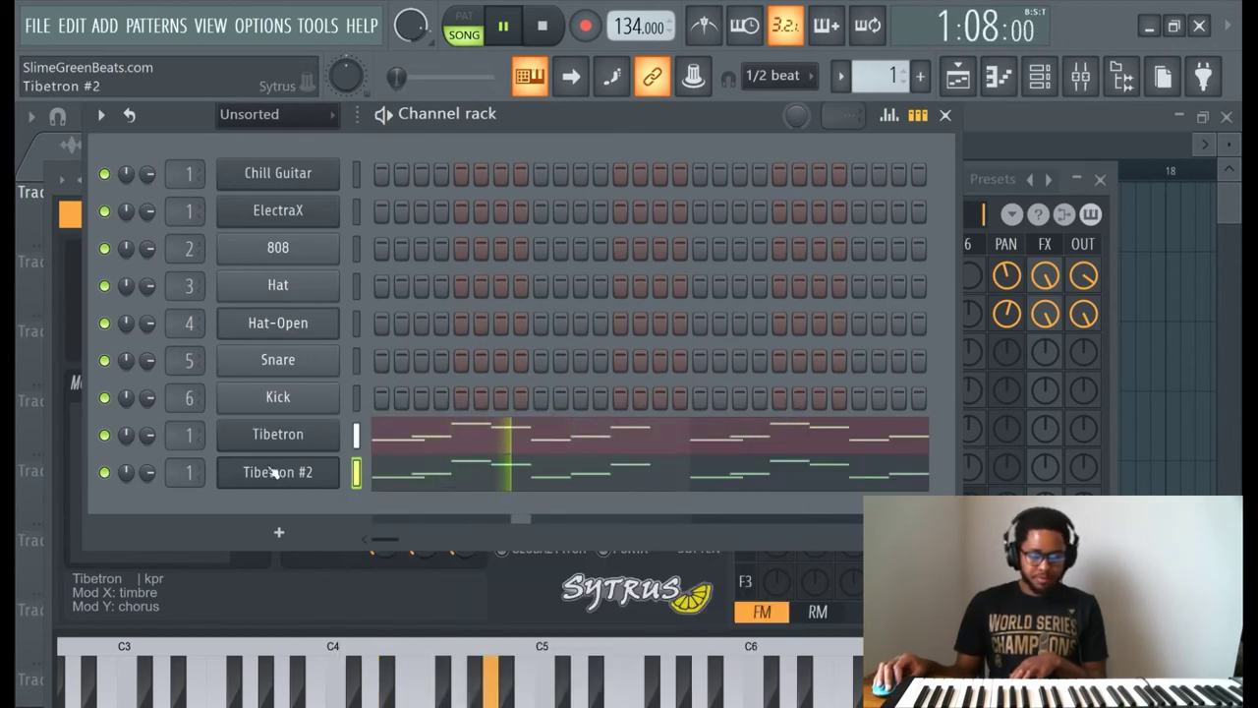
left_click(278, 471)
Reopen Tibetron #2's Sytrus window and load the Bellarina bell preset.
left_click(278, 472)
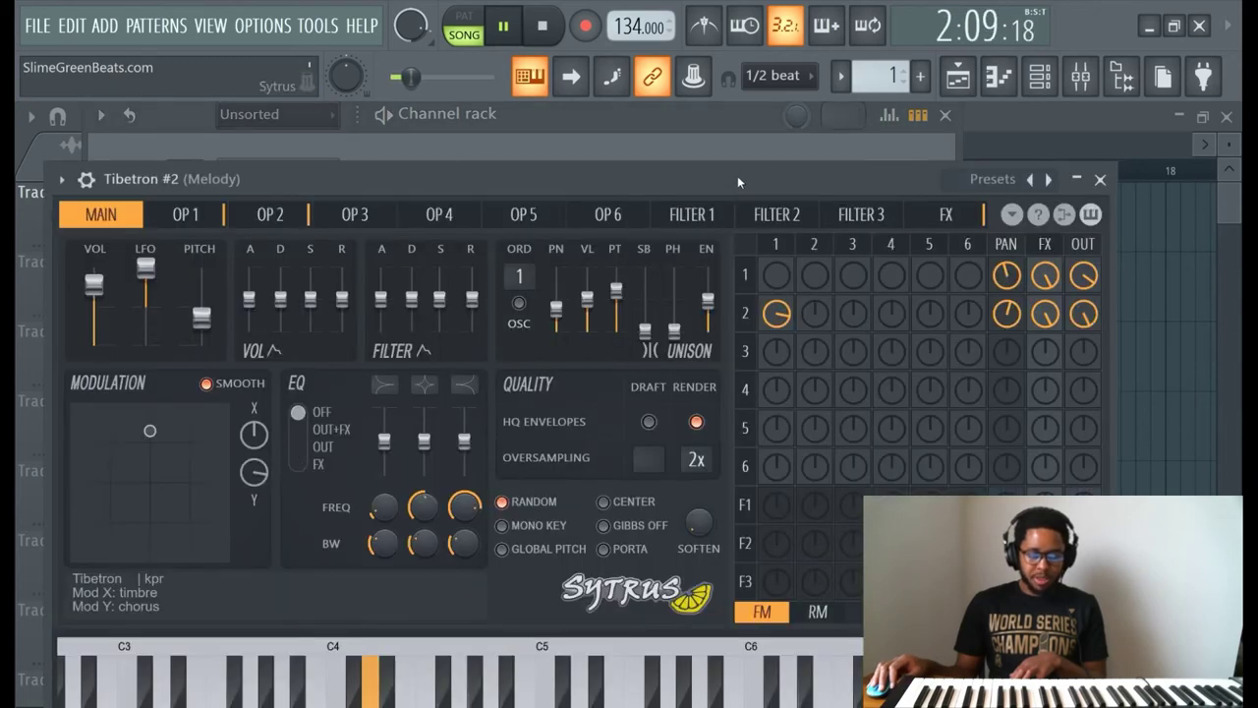
left_click_drag(737, 175, 717, 136)
left_click(954, 135)
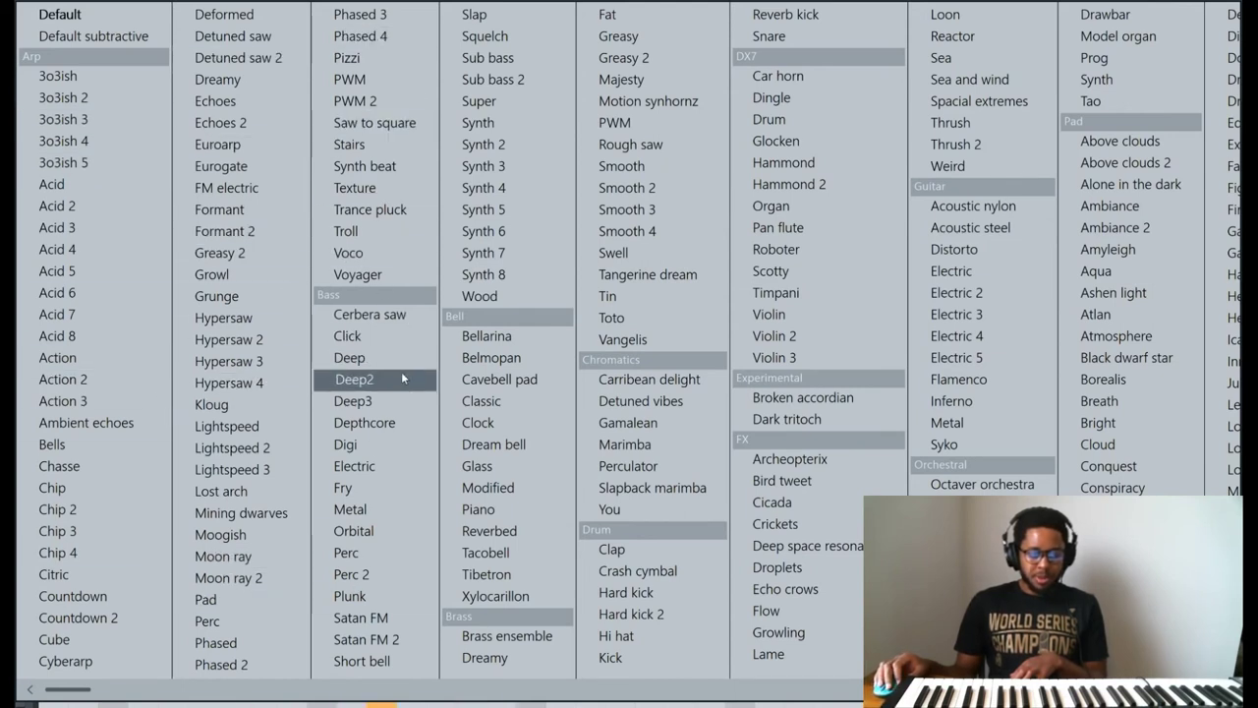
left_click(513, 337)
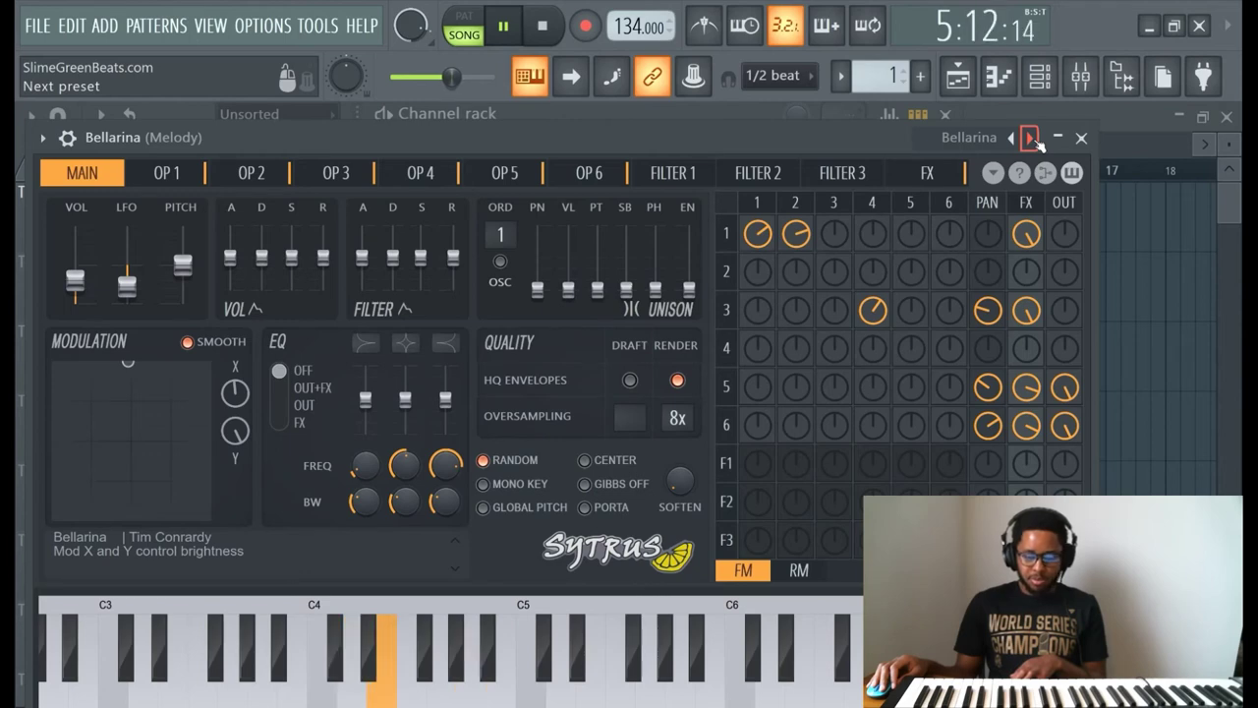
Audition the bell presets Belmopan through Reverbed, back to Piano, then show the full preset list.
left_click(1034, 139)
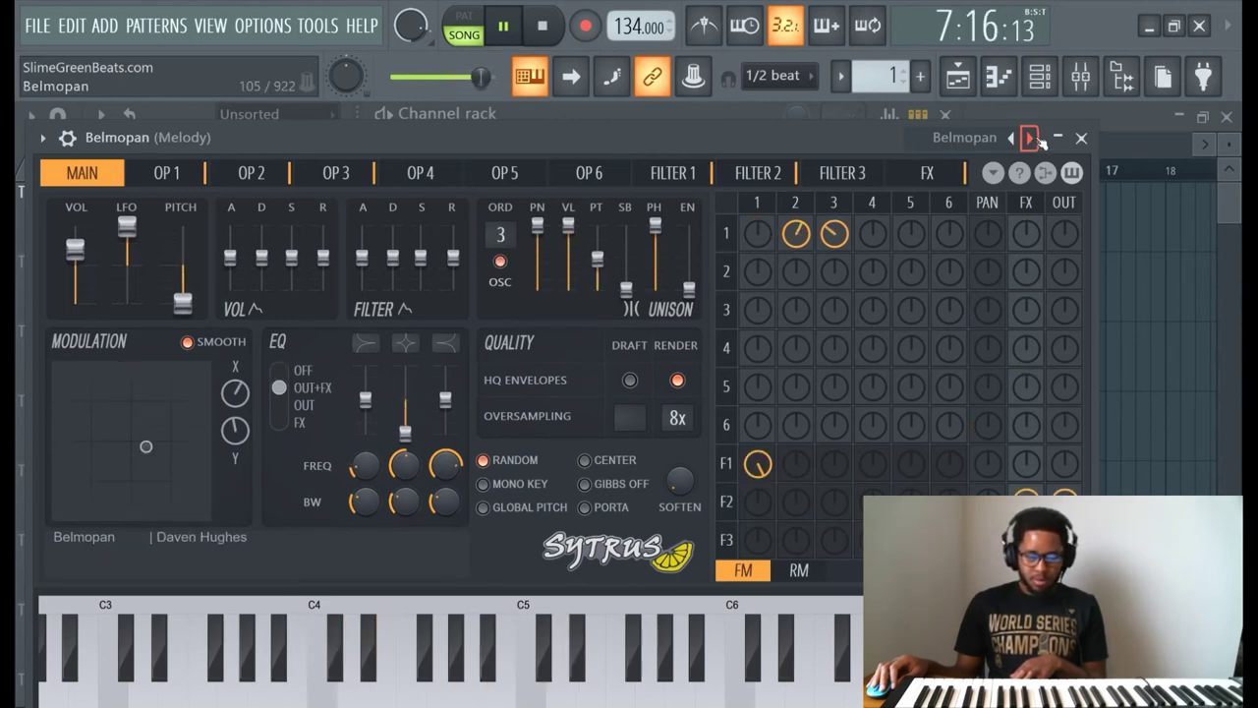
left_click(1033, 139)
left_click(1034, 139)
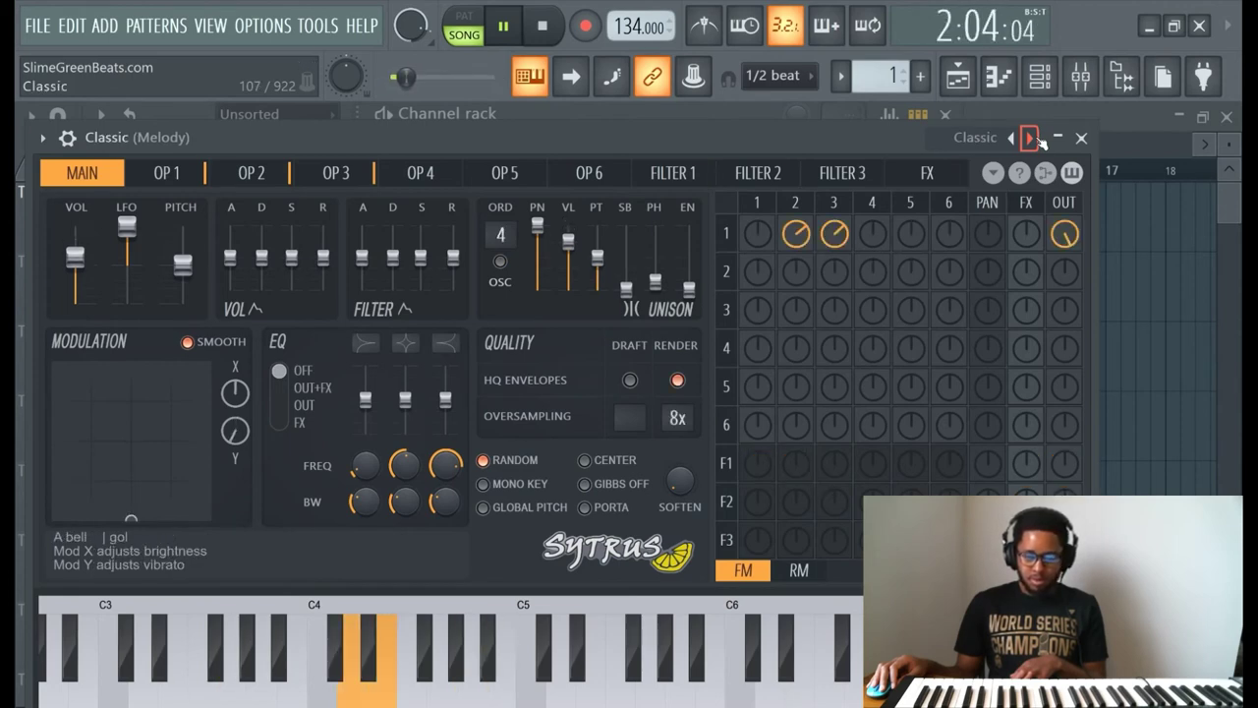
left_click(1034, 139)
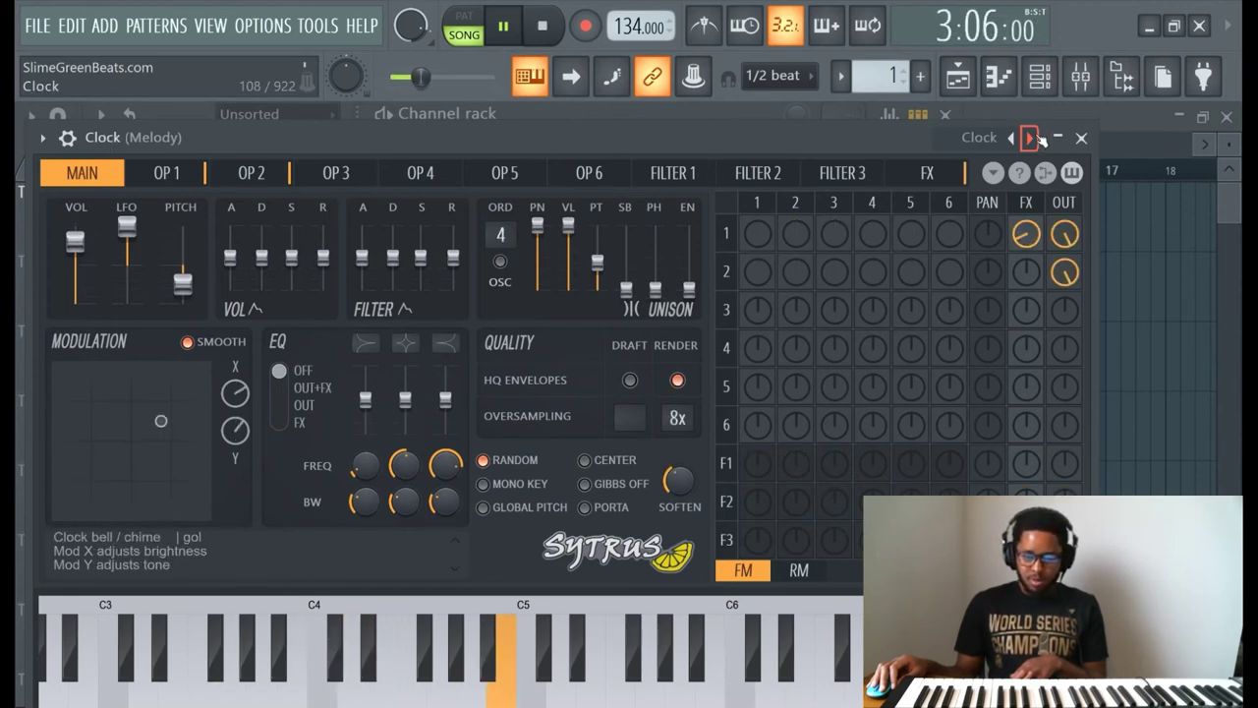
left_click(1034, 140)
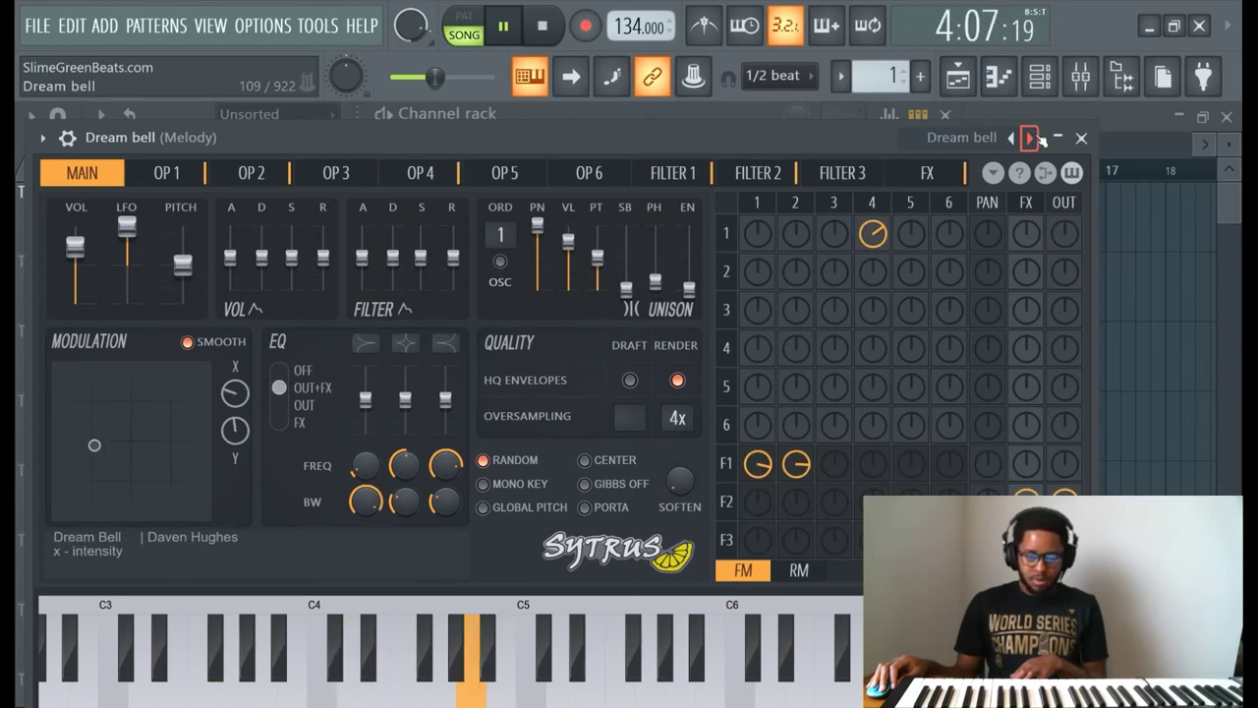
left_click(1034, 140)
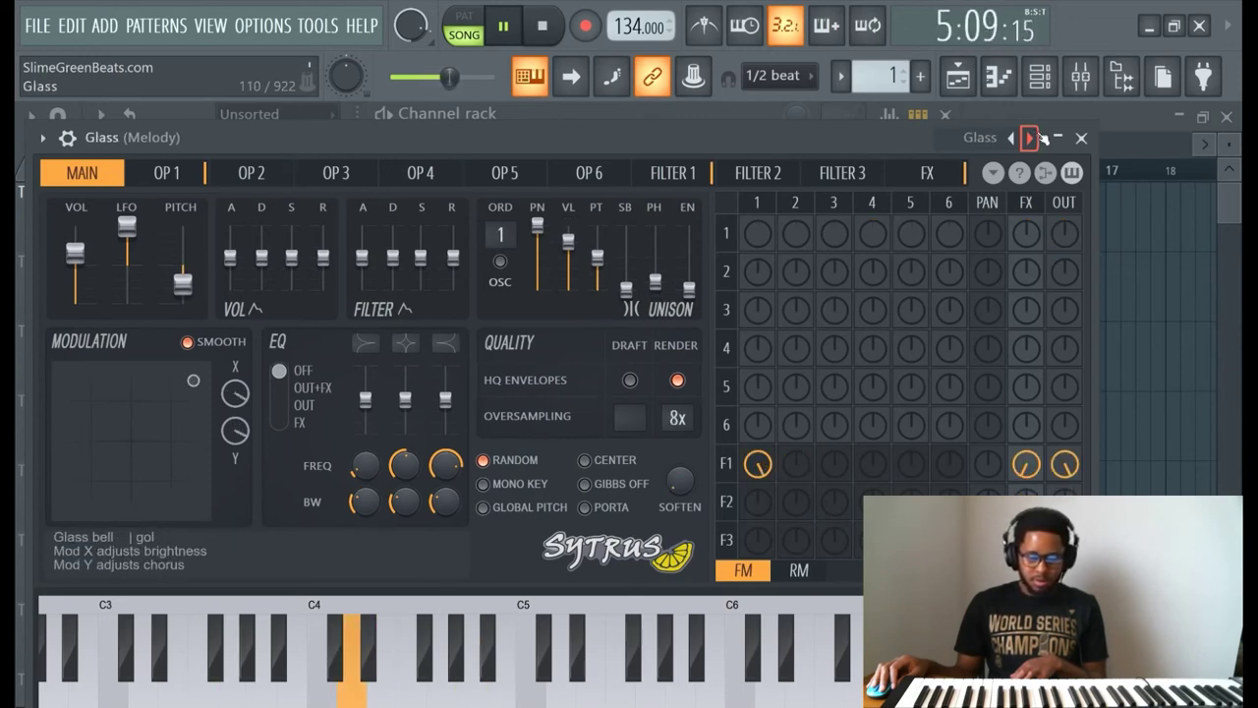
left_click(1034, 139)
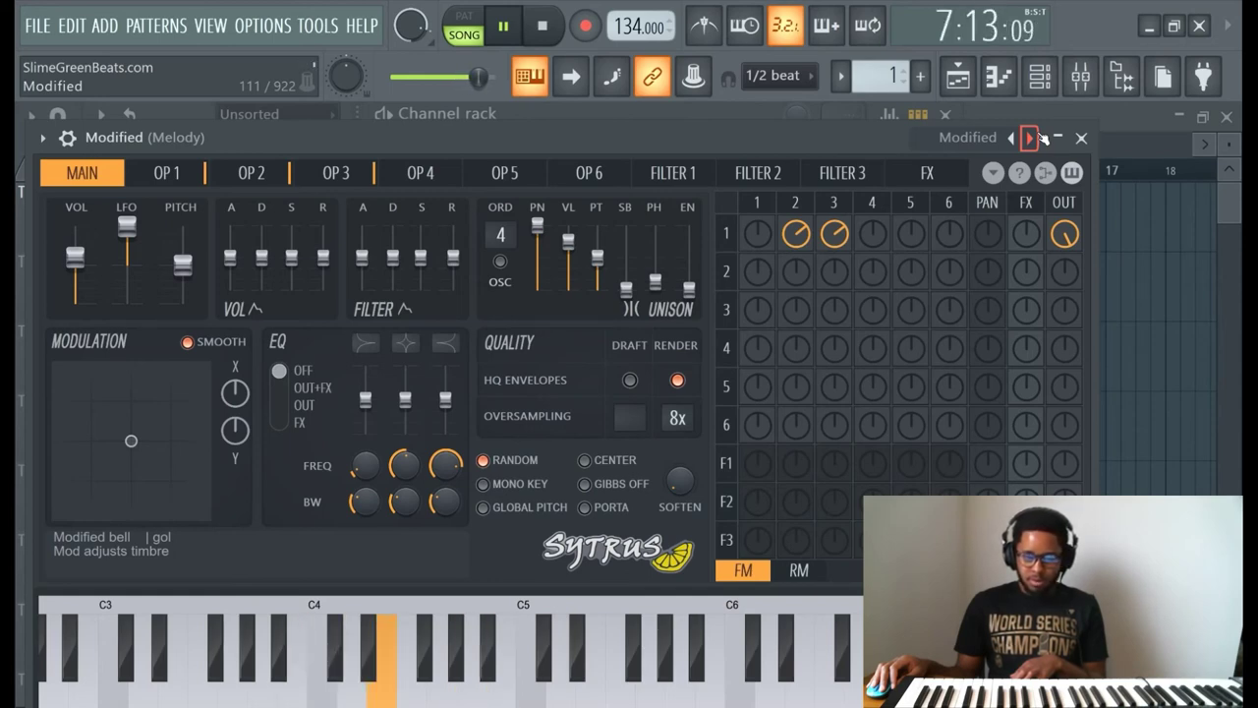
left_click(1034, 140)
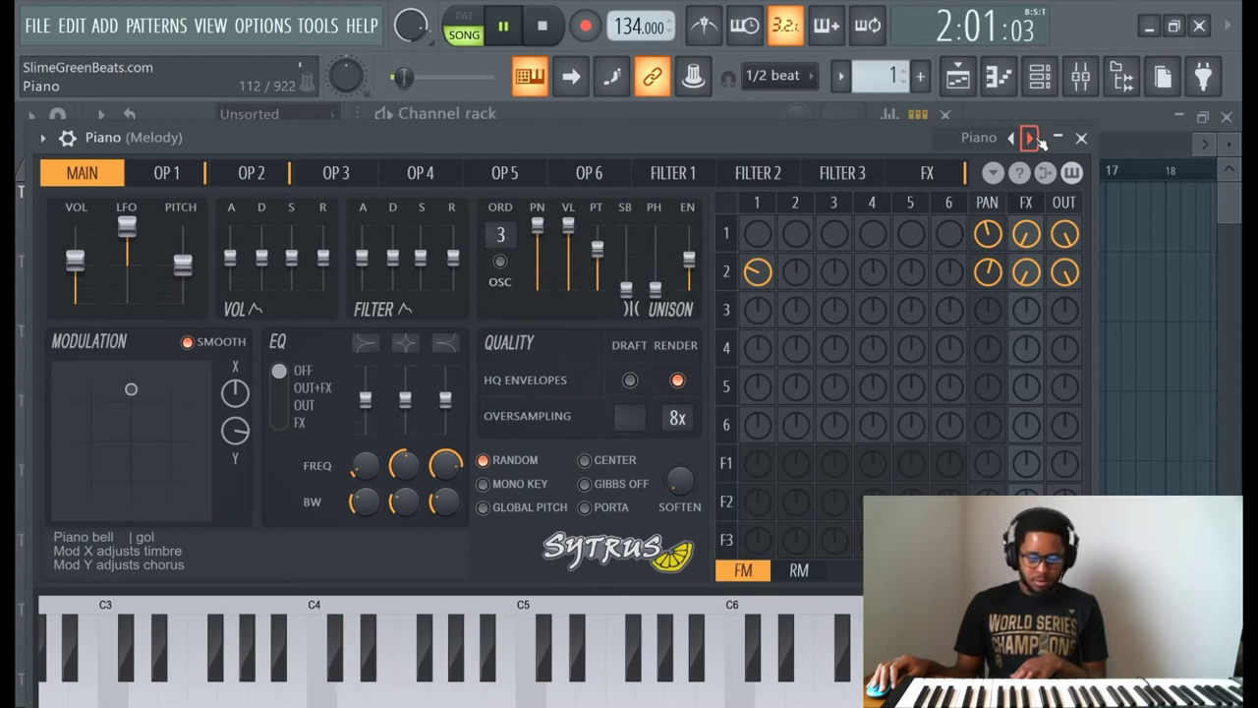
left_click(1029, 137)
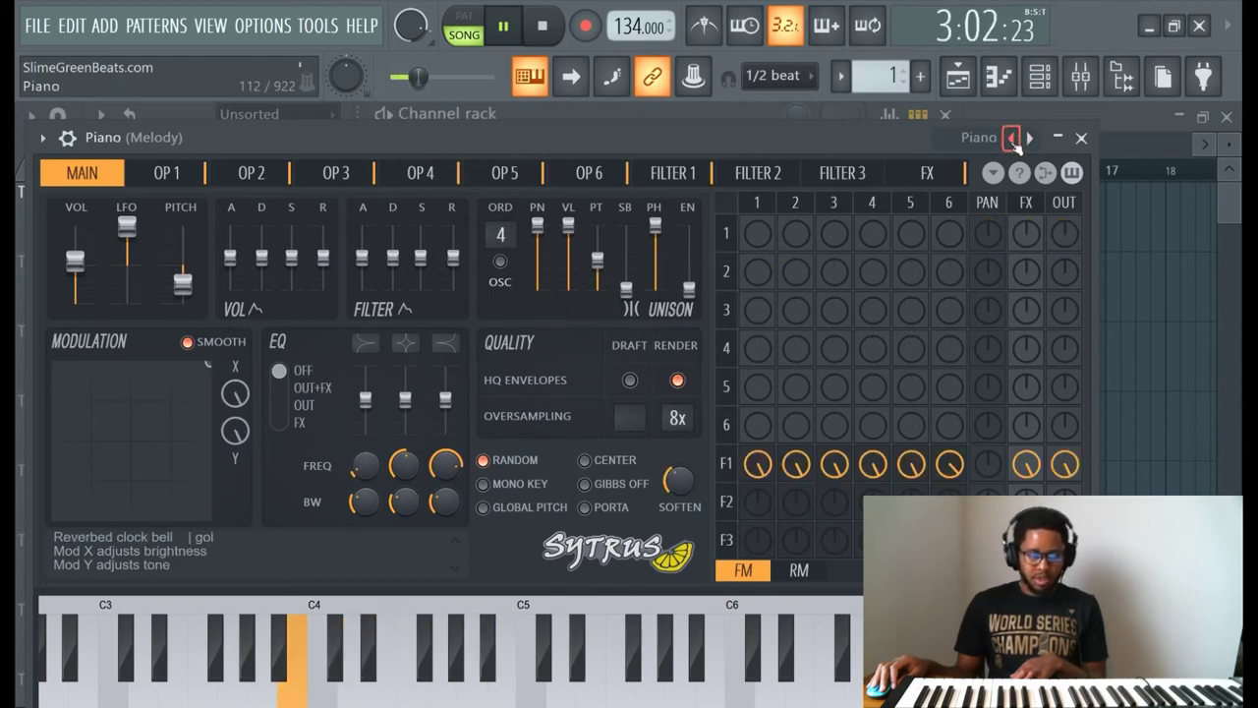
left_click(1010, 138)
left_click(1048, 172)
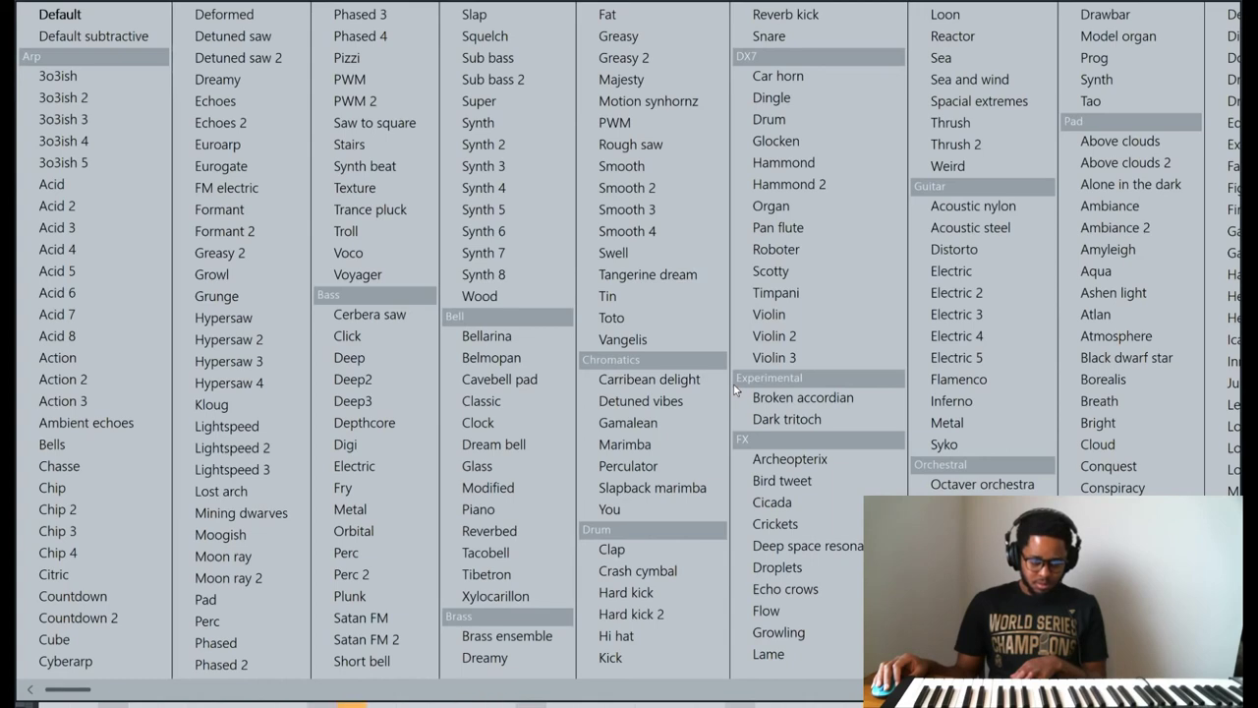
Load the Piano bell preset, try Reverbed through Xylocarillon, then step back to Piano.
left_click(479, 509)
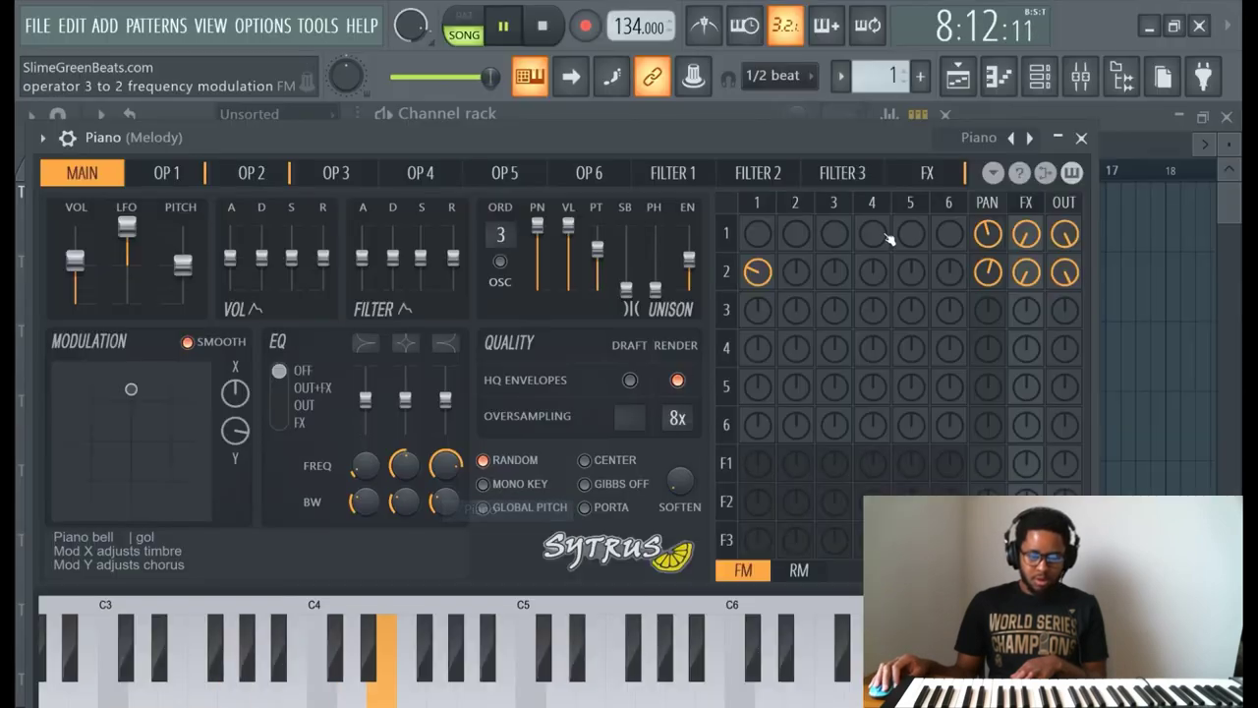
left_click(1027, 140)
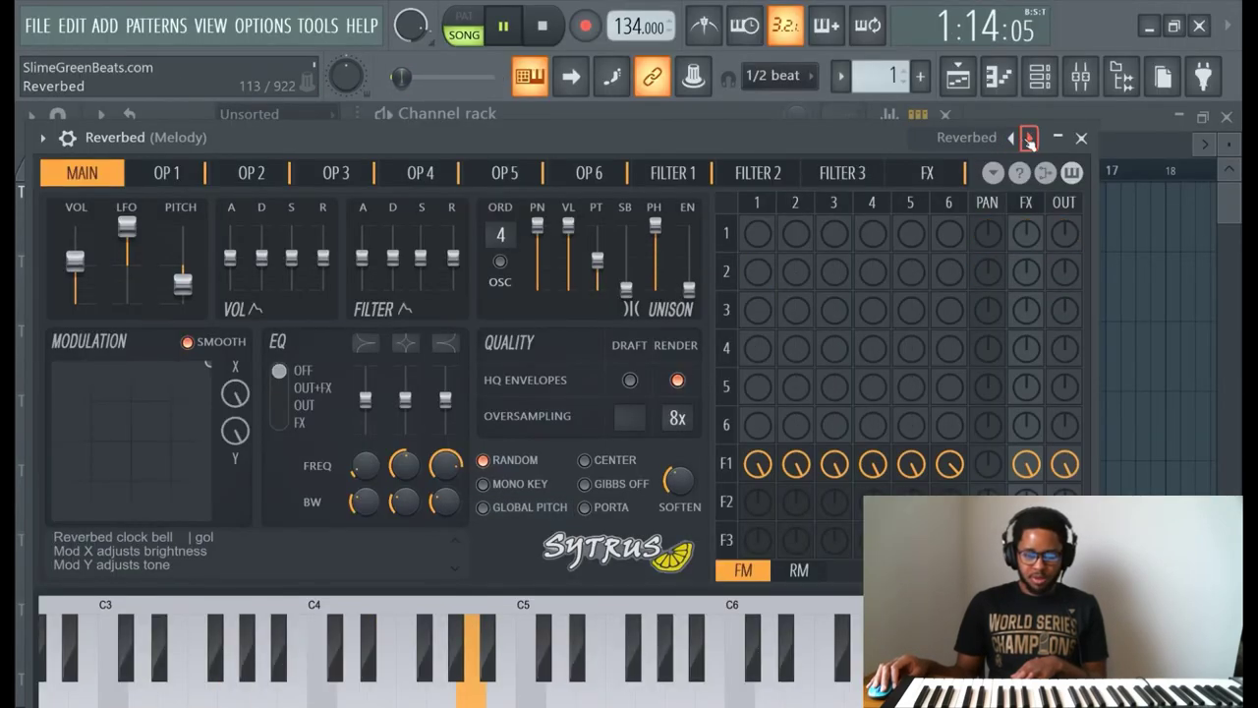
left_click(1027, 141)
left_click(1027, 141)
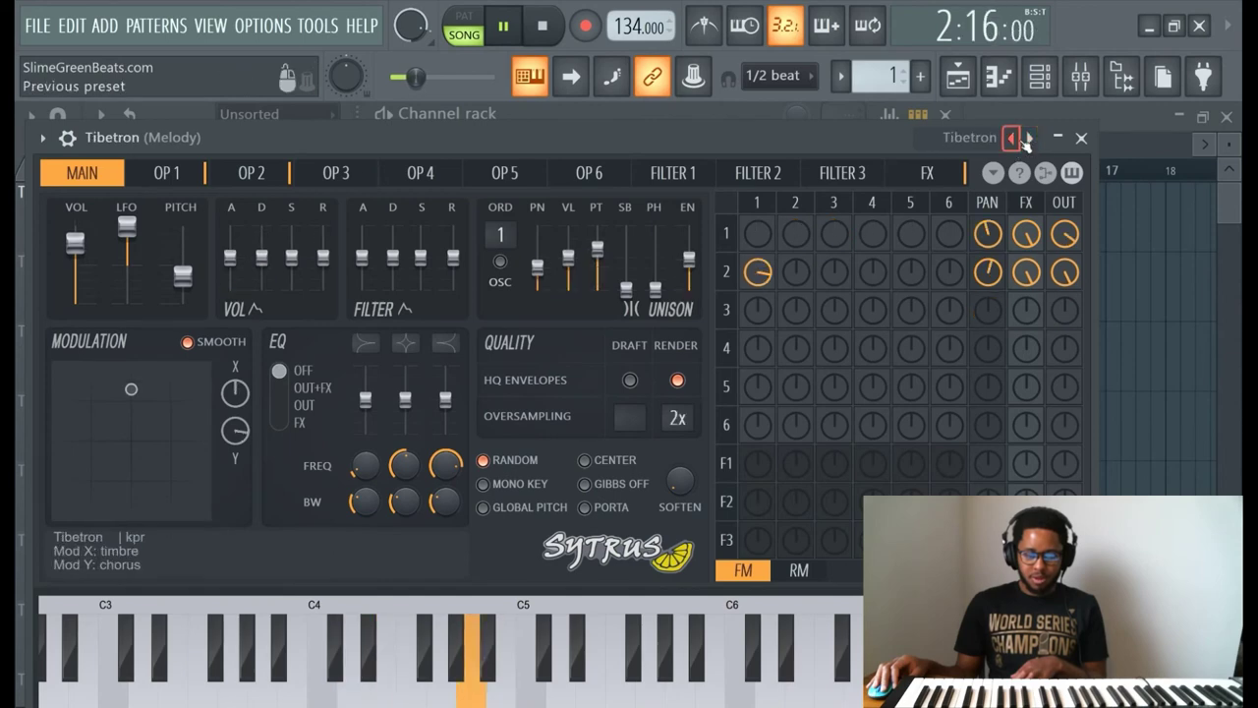
left_click(1027, 140)
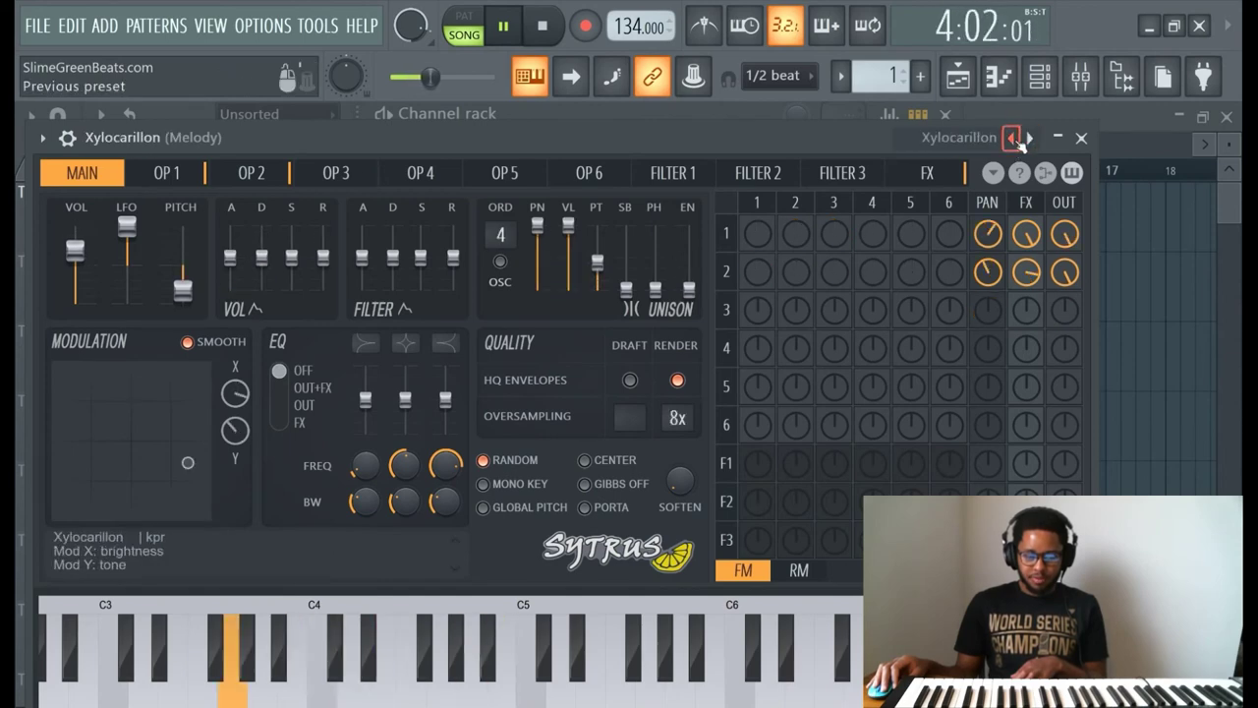
left_click(1027, 139)
left_click(1012, 138)
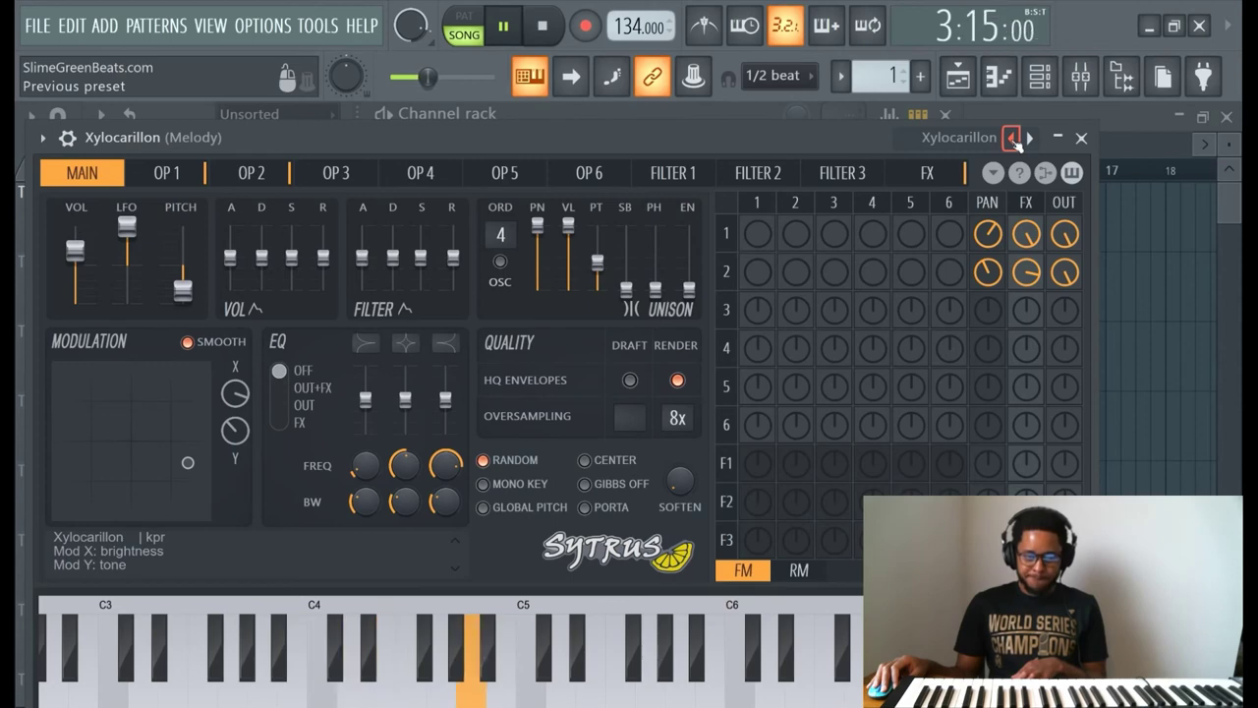
left_click(1012, 137)
left_click(1012, 138)
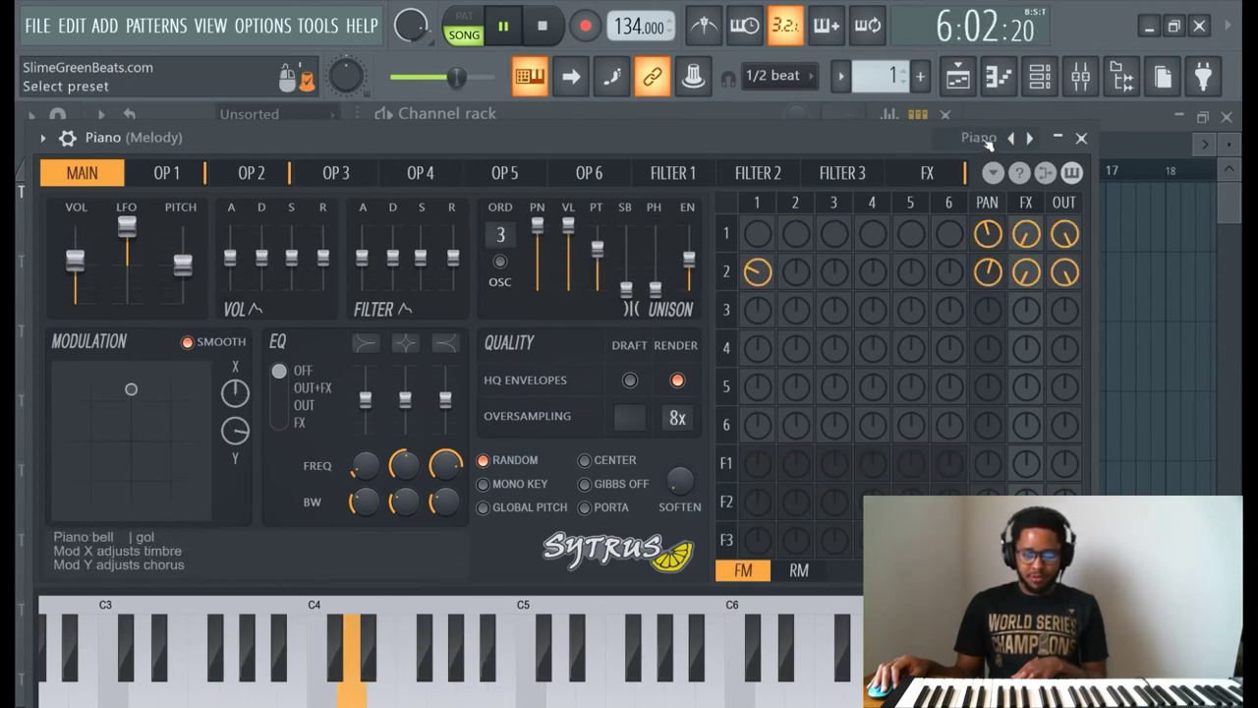
Load the Above clouds pad preset and step forward to Ambiance 2.
left_click(982, 138)
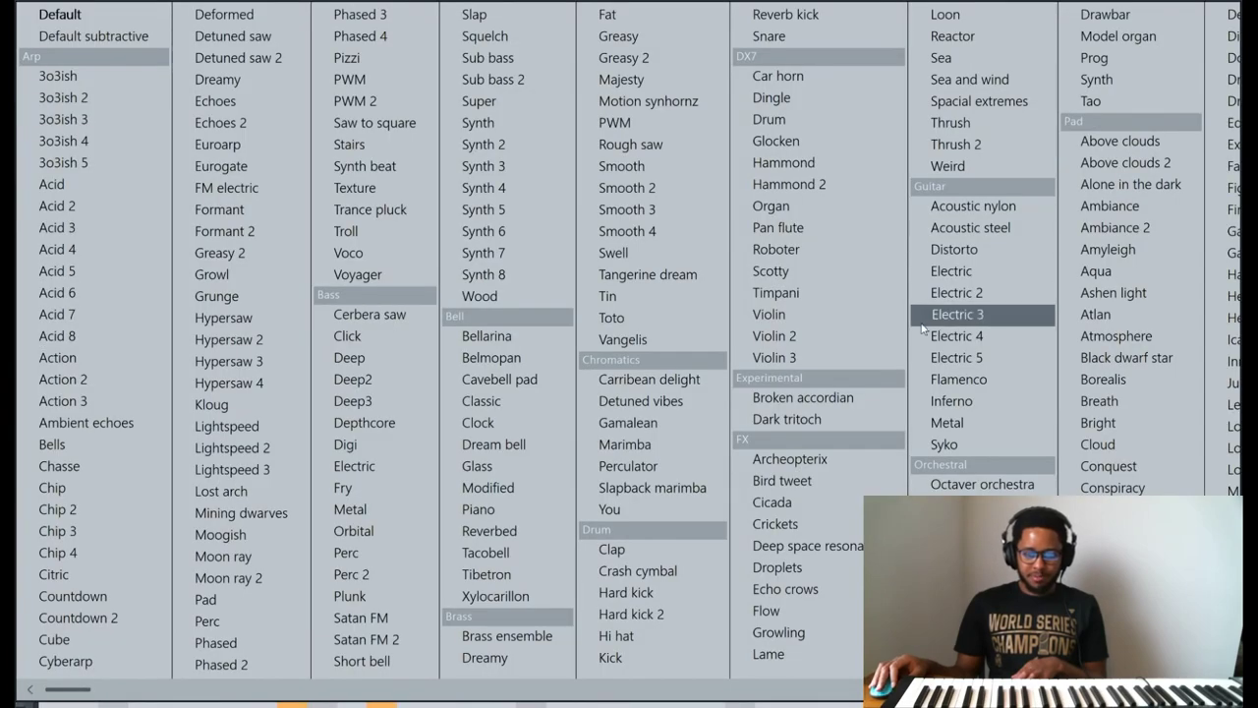
left_click(1015, 142)
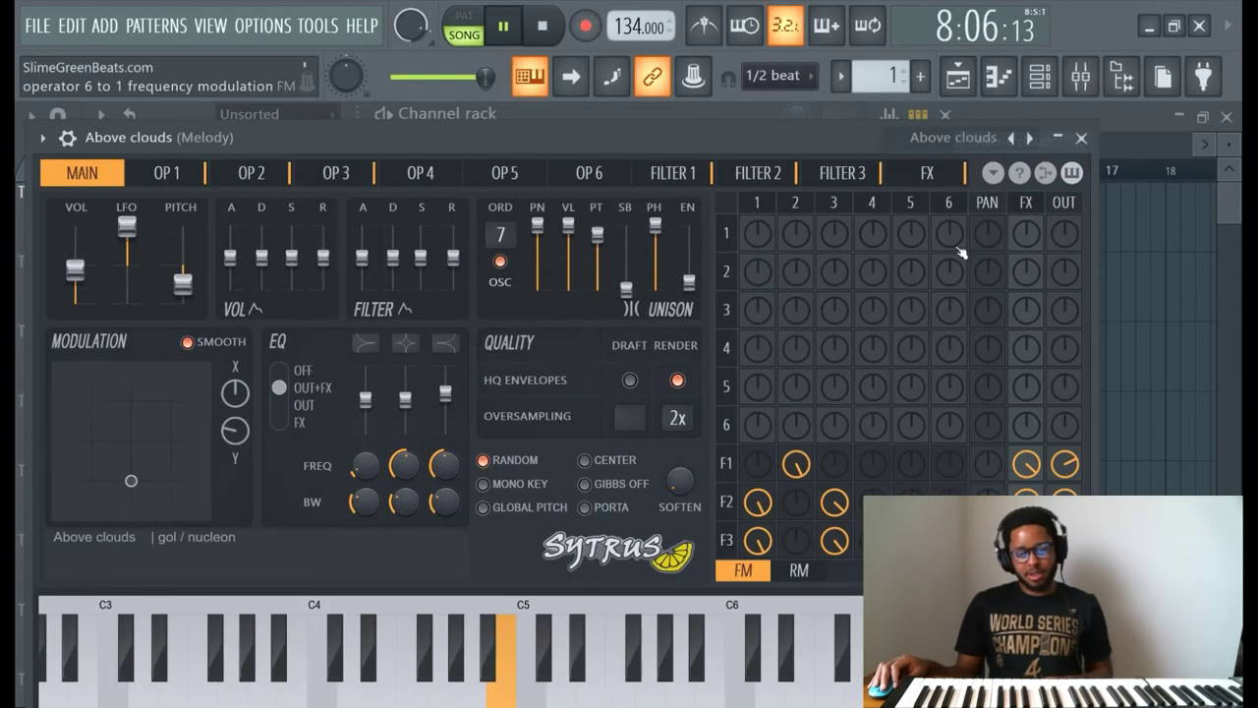
left_click(1031, 138)
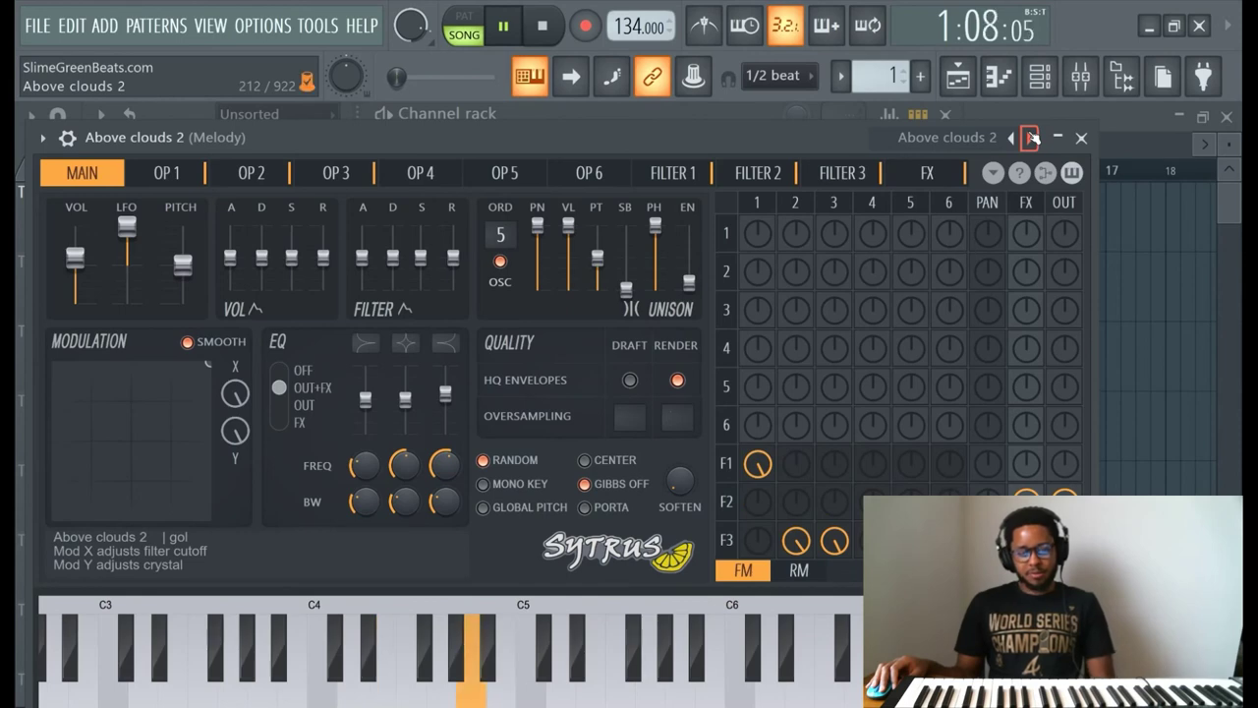
left_click(1031, 138)
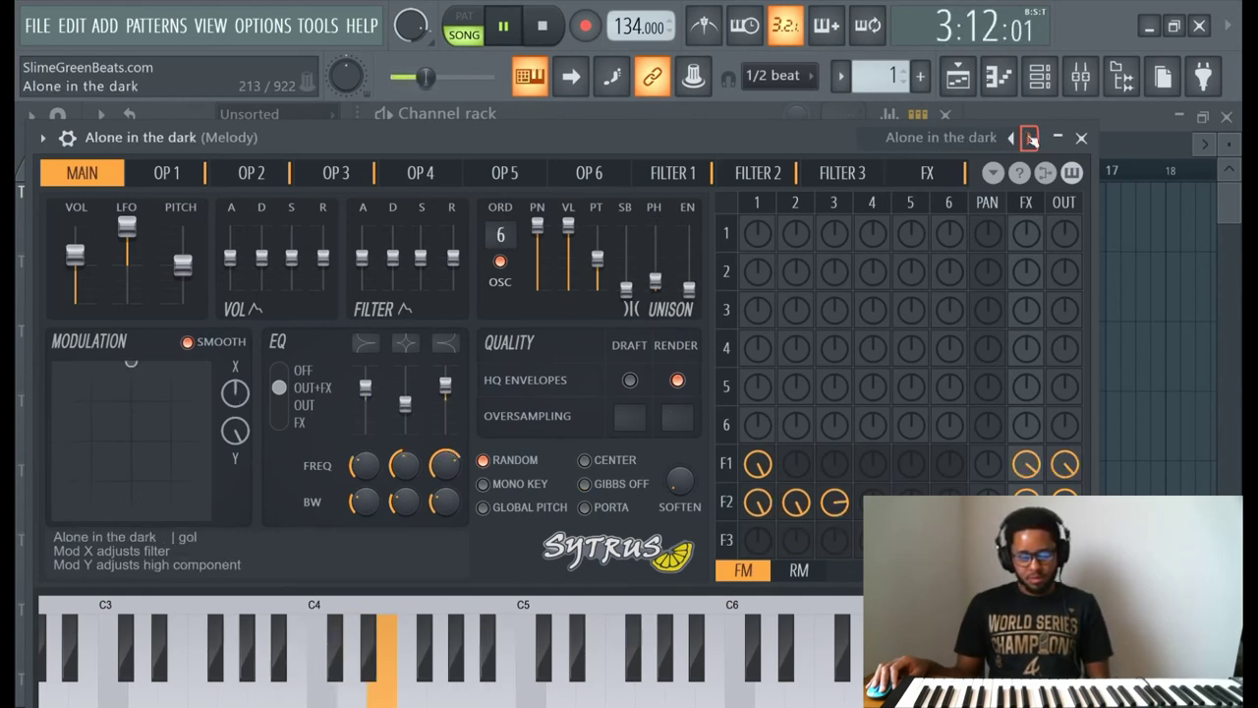
left_click(1032, 138)
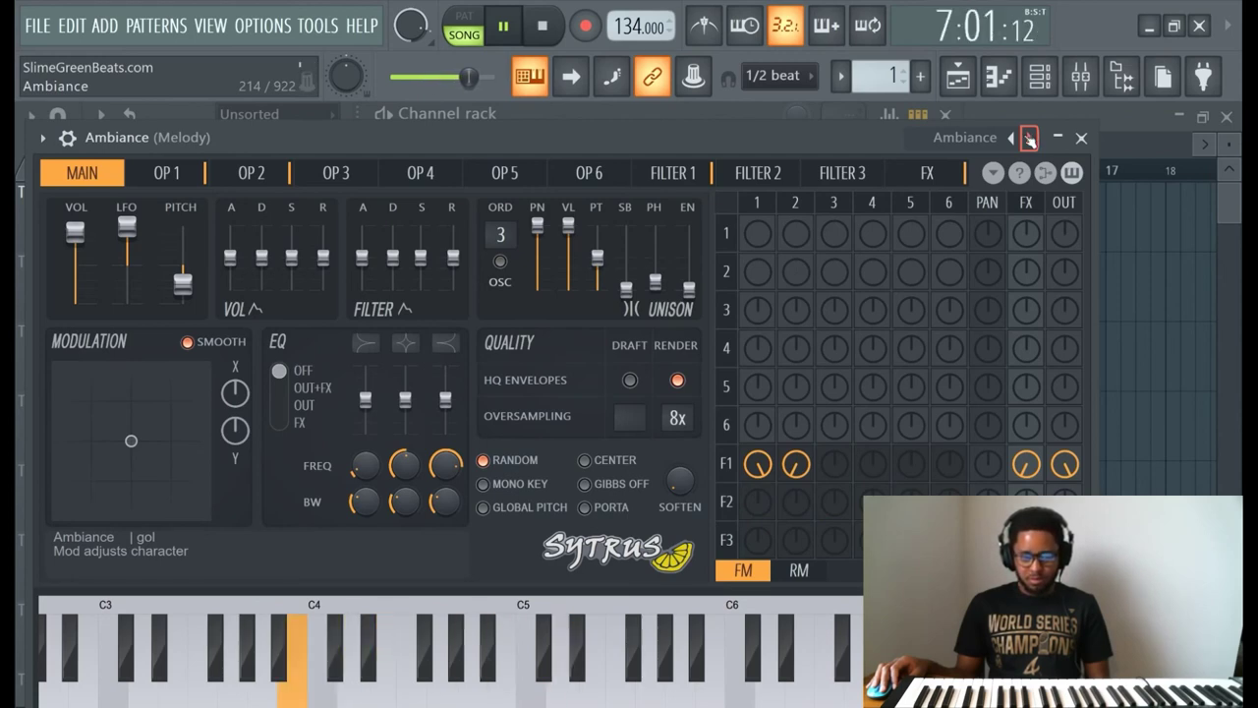
left_click(1029, 139)
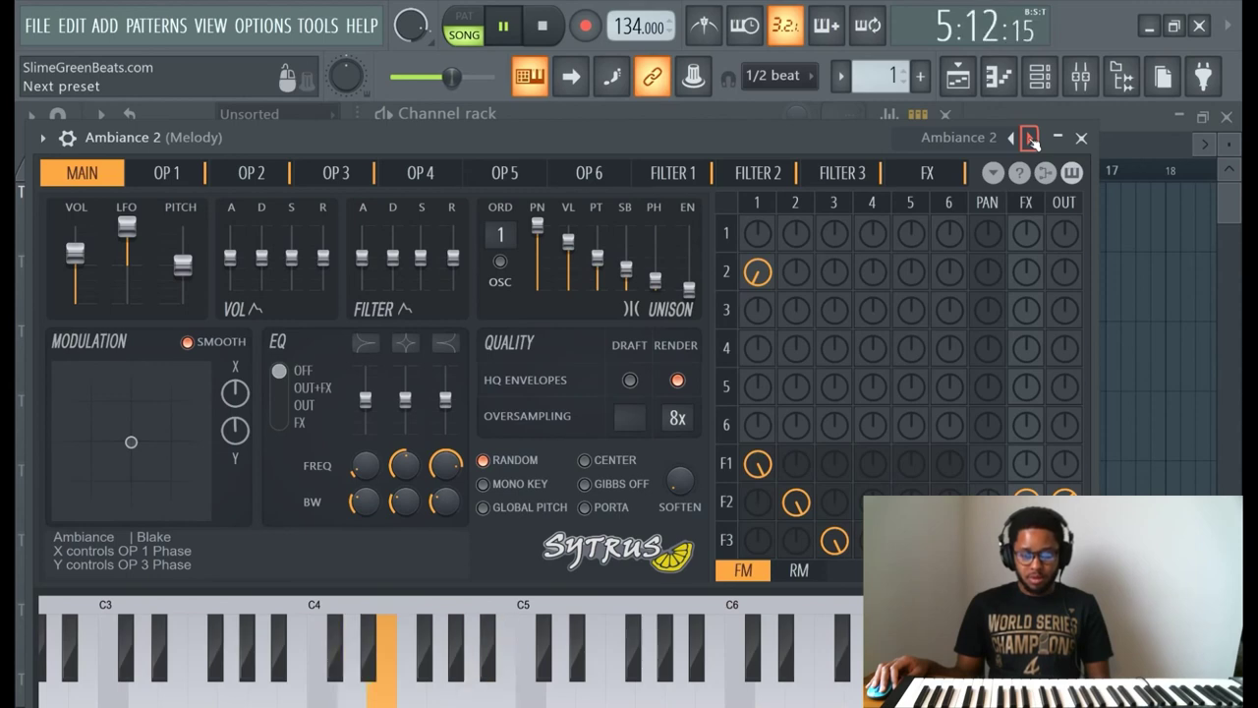
Audition the pad presets Amyleigh through Breath.
left_click(1030, 137)
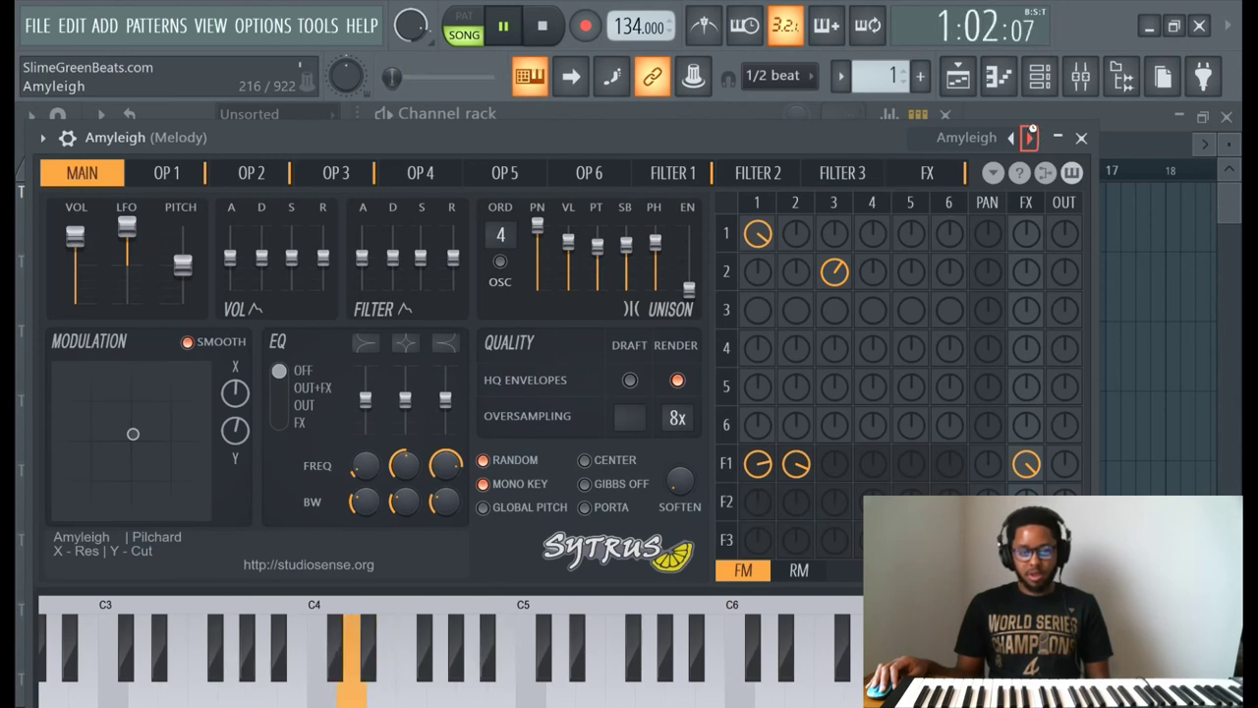
left_click(1030, 137)
left_click(1032, 138)
left_click(1029, 139)
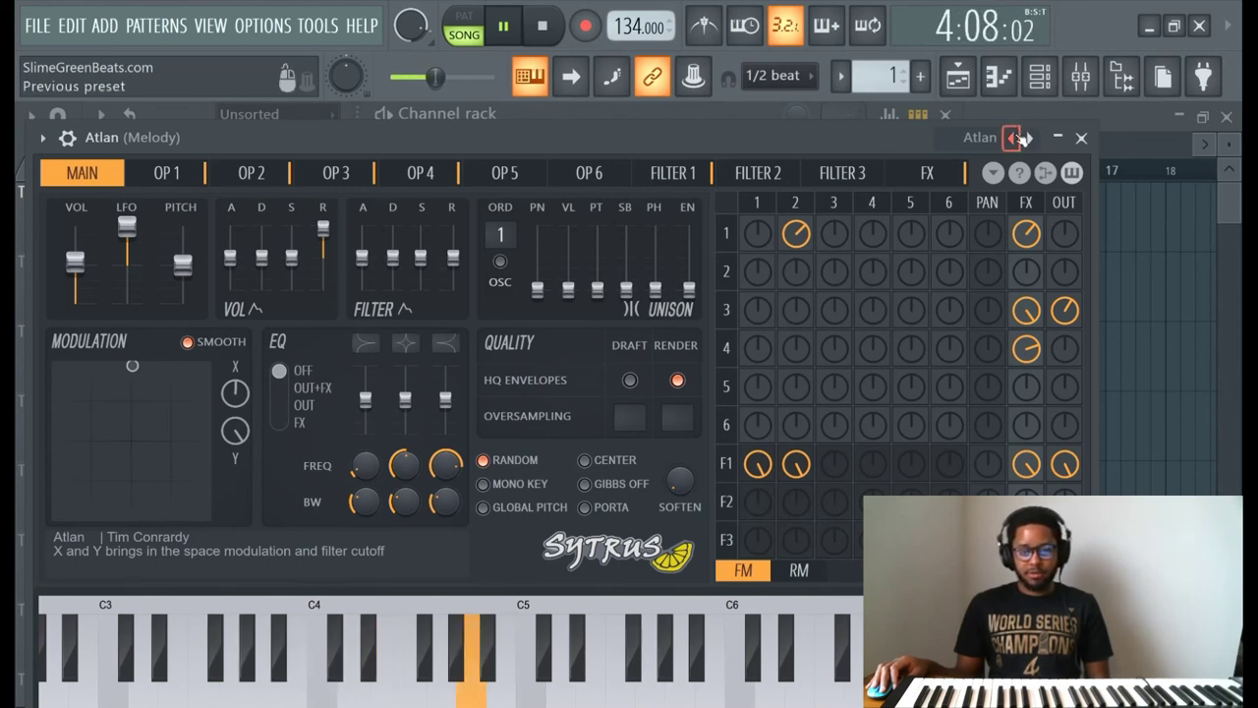
left_click(1026, 139)
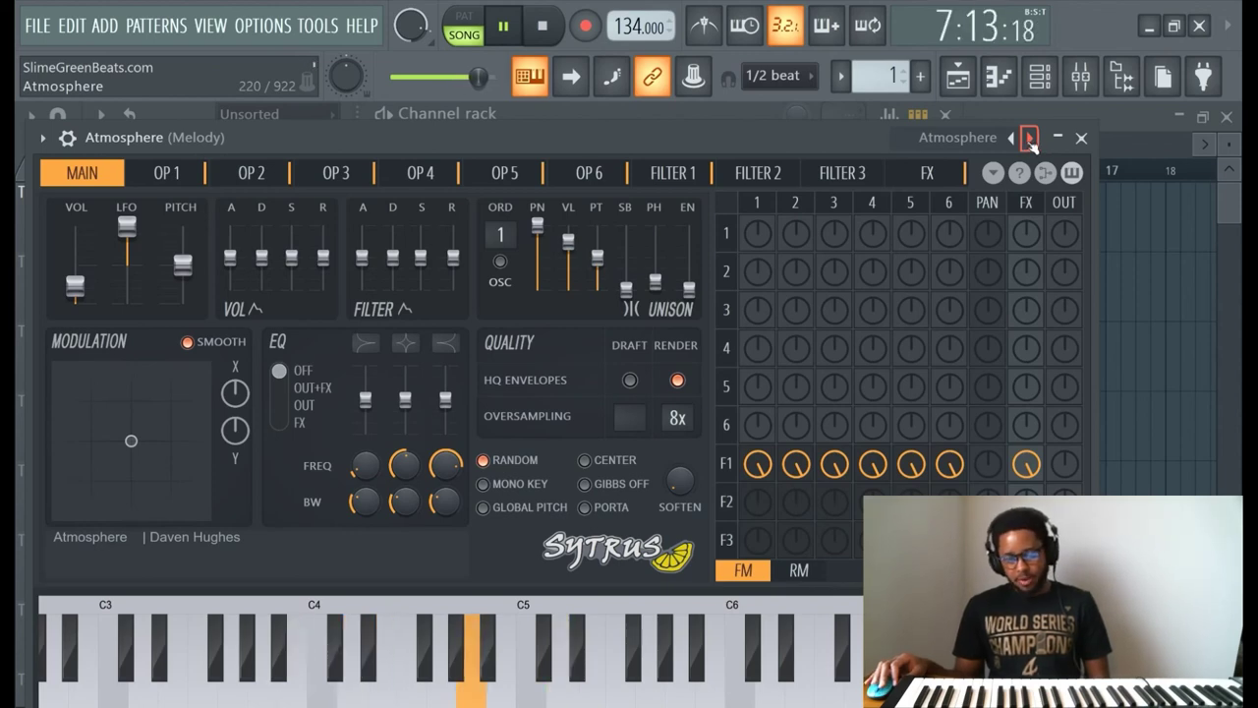
left_click(1027, 139)
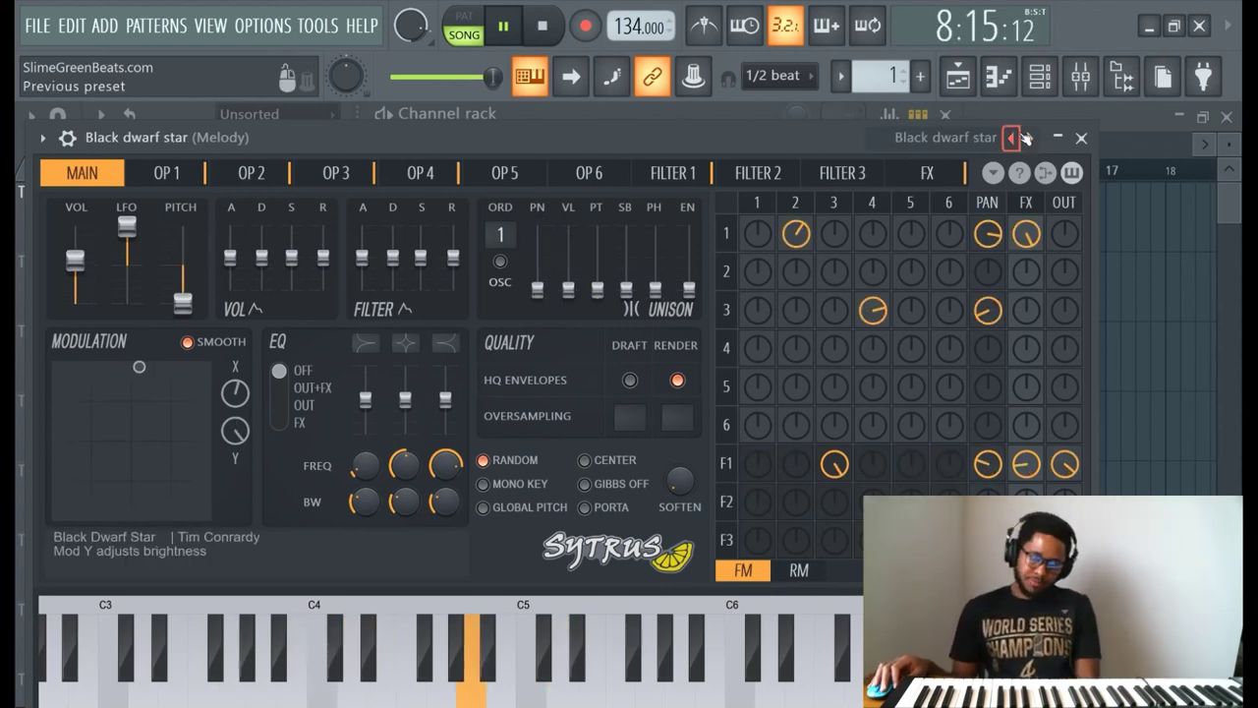
left_click(1028, 138)
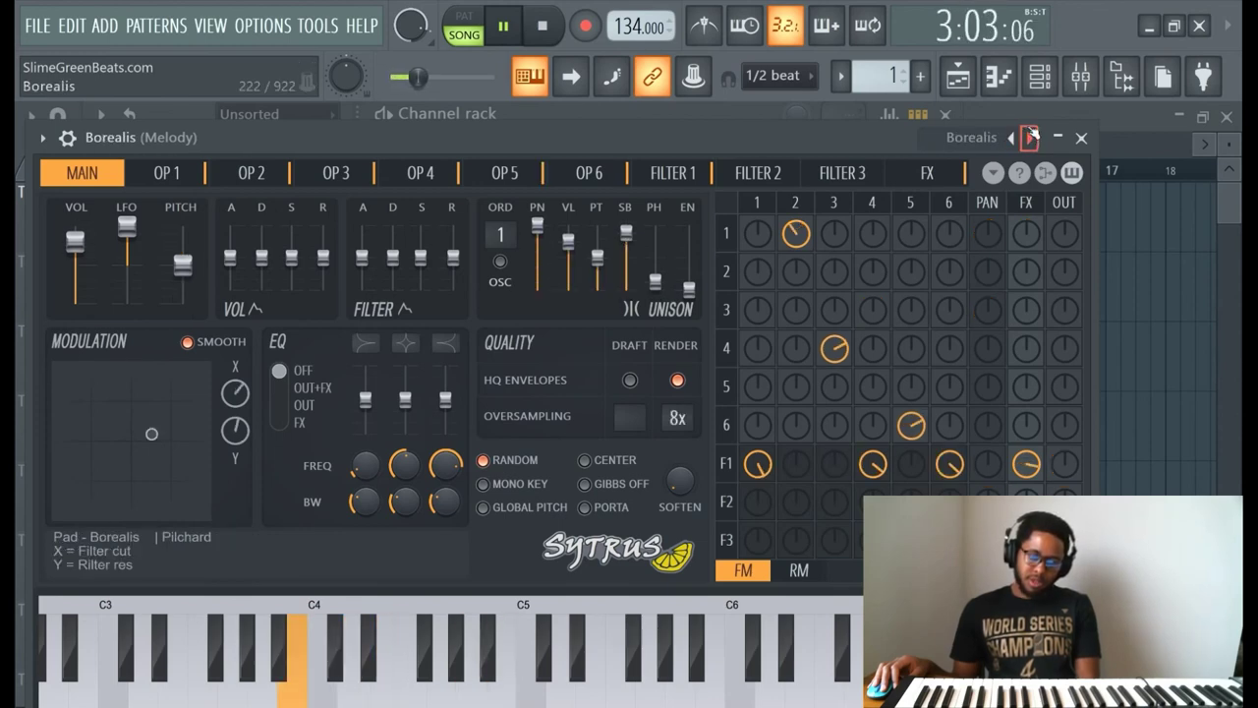
left_click(1030, 138)
Step back through the pad presets to settle on Ambiance 2.
left_click(1013, 138)
left_click(1012, 137)
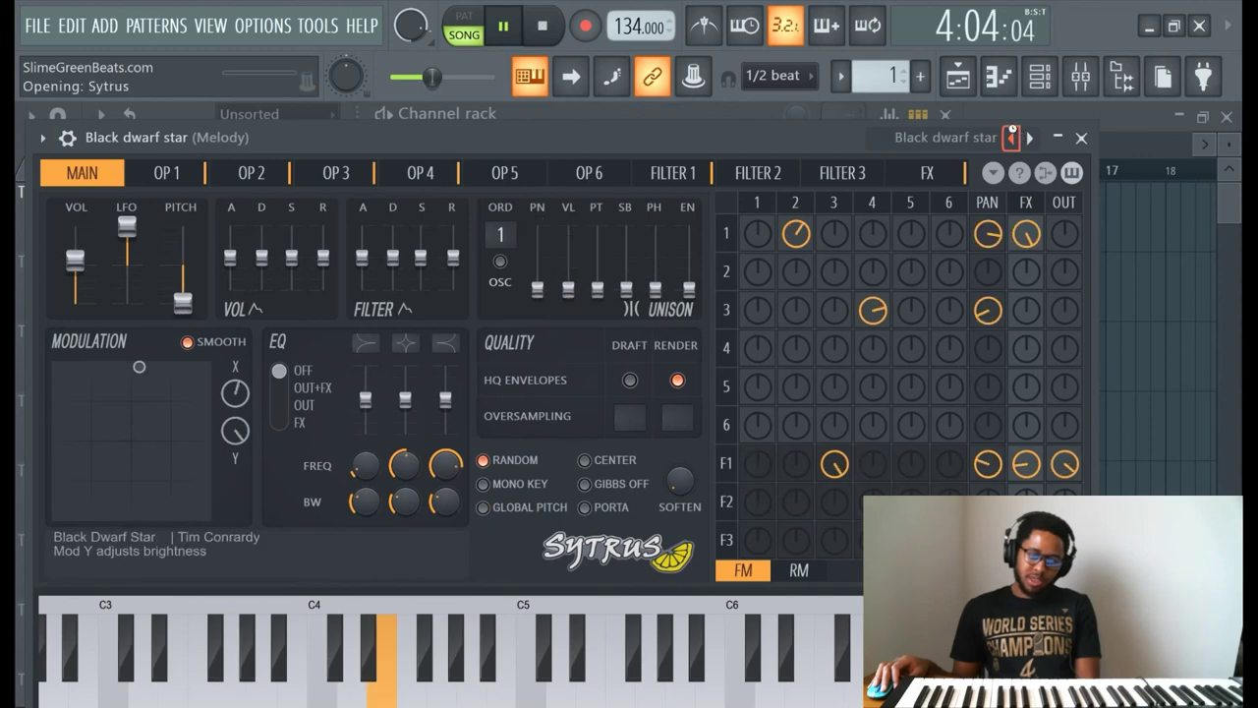
left_click(1012, 138)
left_click(1015, 137)
left_click(1016, 138)
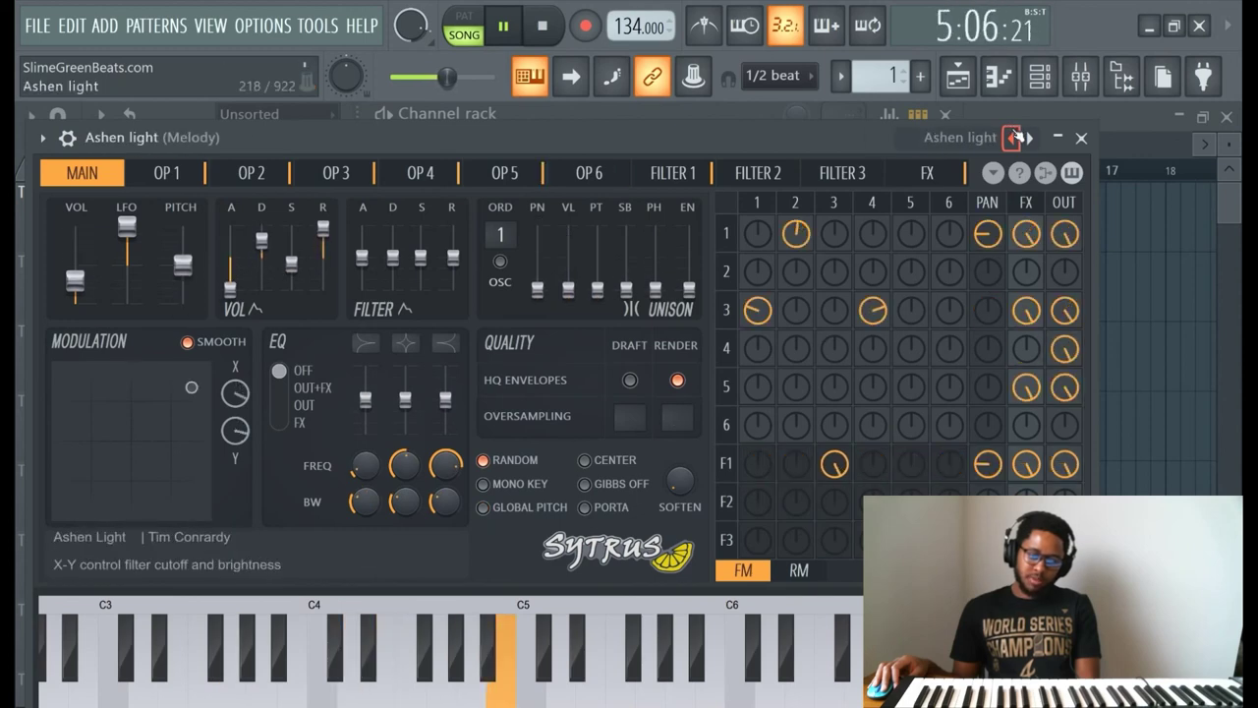
left_click(1013, 137)
left_click(1012, 137)
left_click(1013, 137)
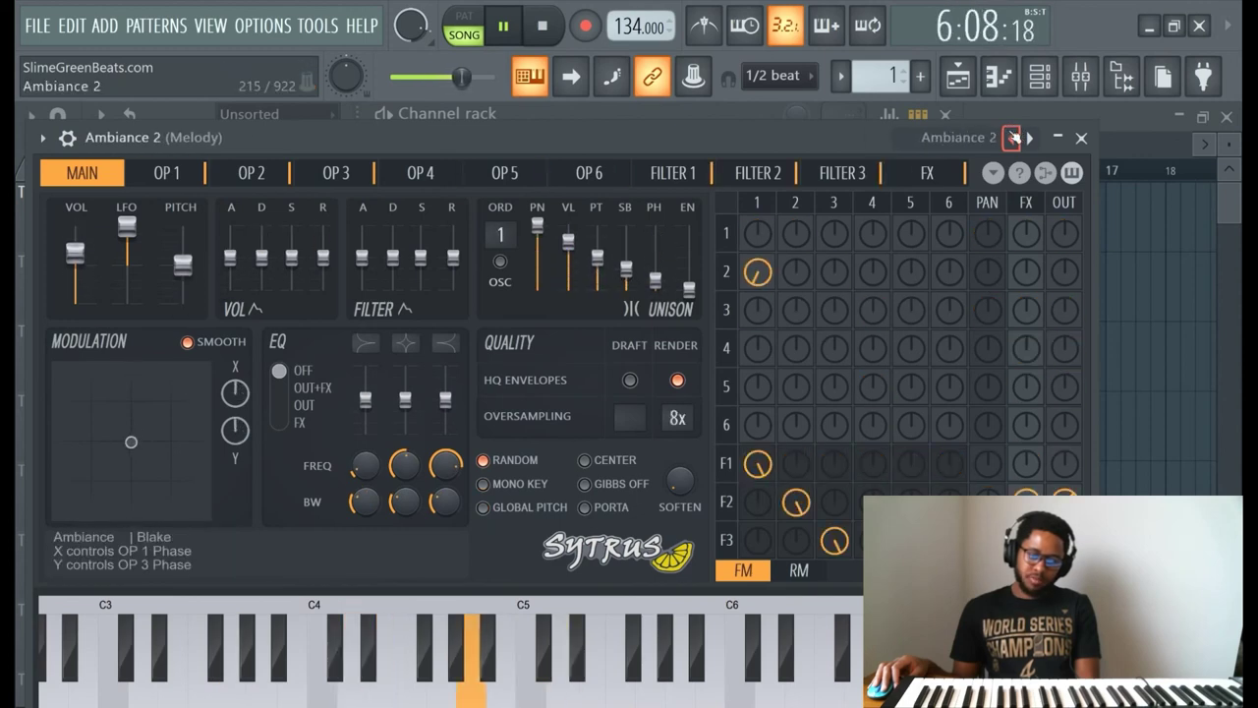
left_click(999, 77)
Show the Channel rack, mute then unmute Ambiance 2 to compare, and stop playback.
left_click(1038, 80)
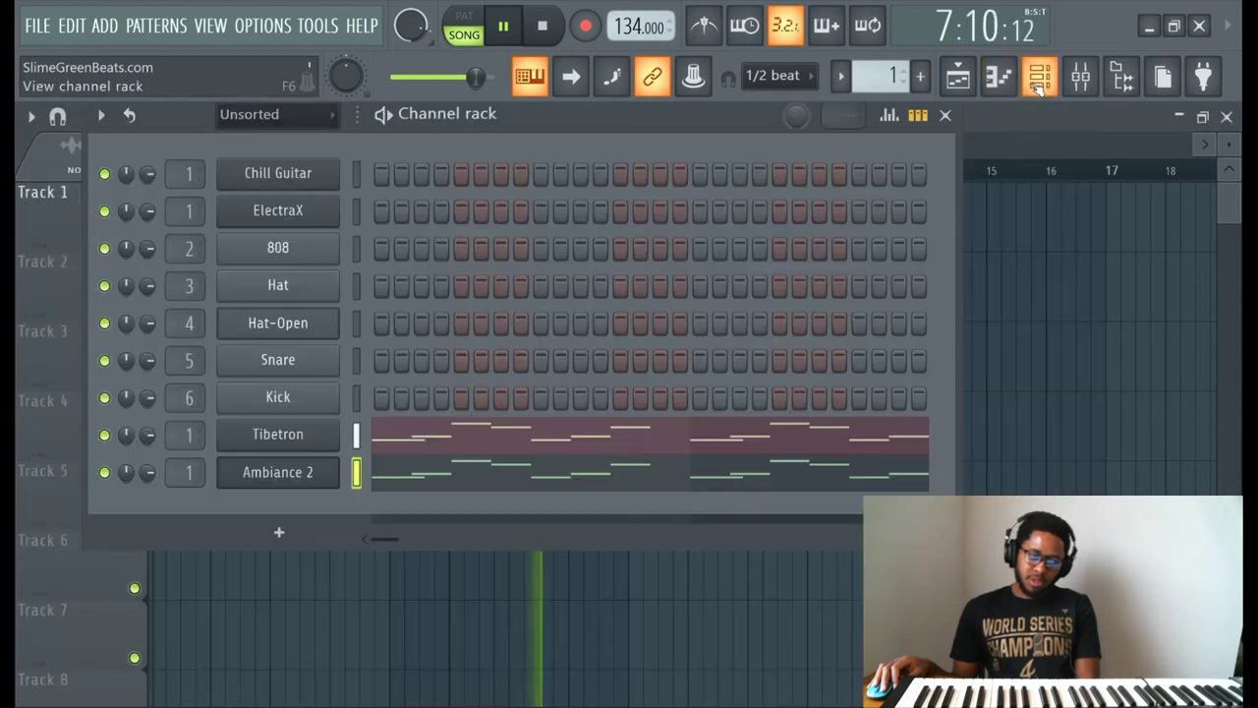
left_click(105, 473)
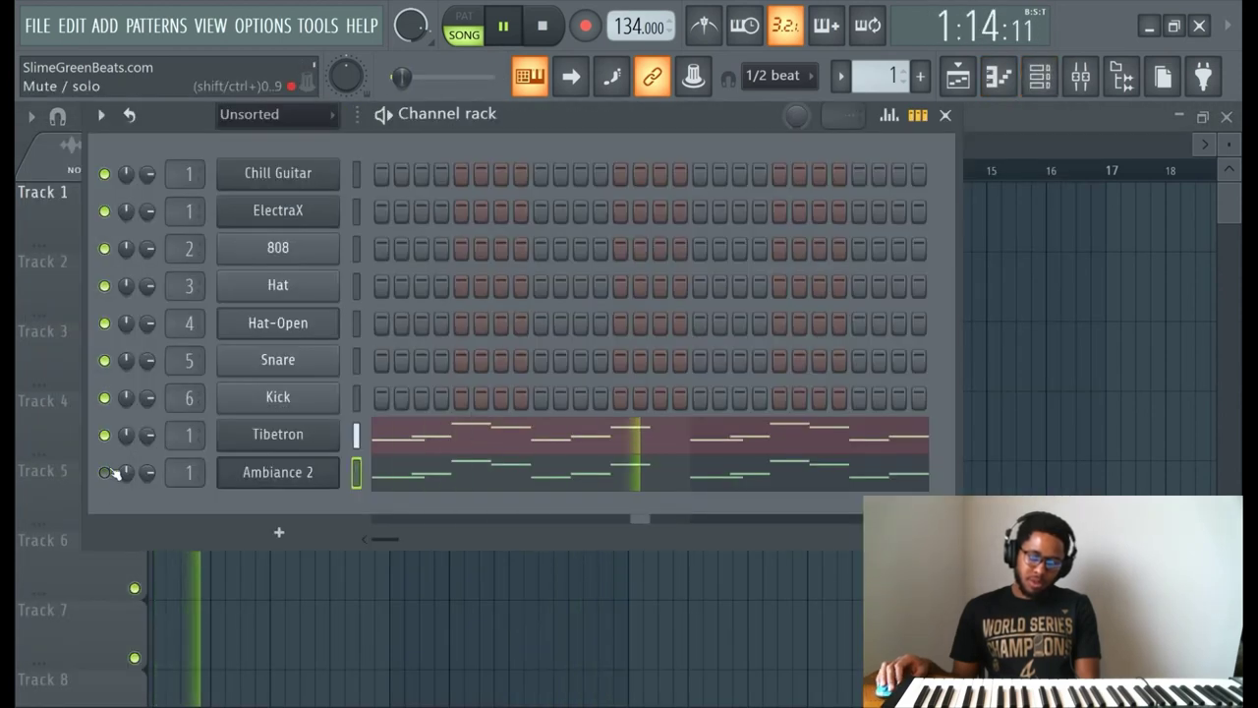
left_click(105, 473)
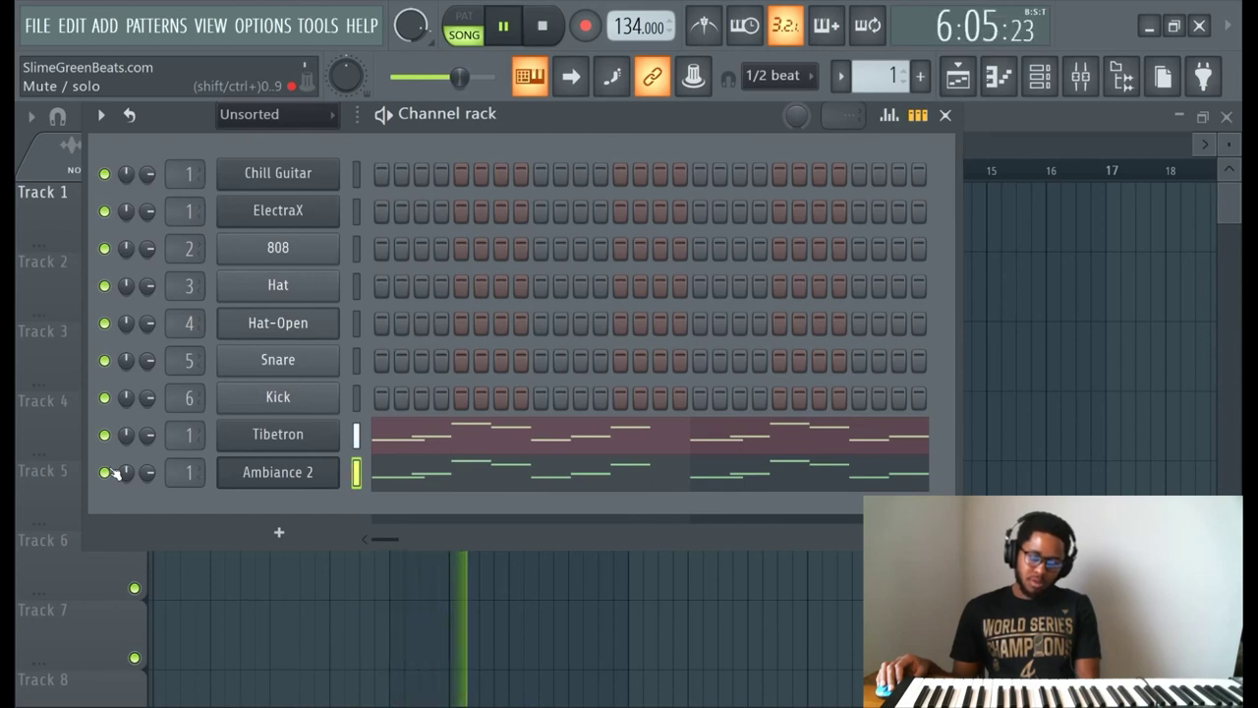
left_click(502, 27)
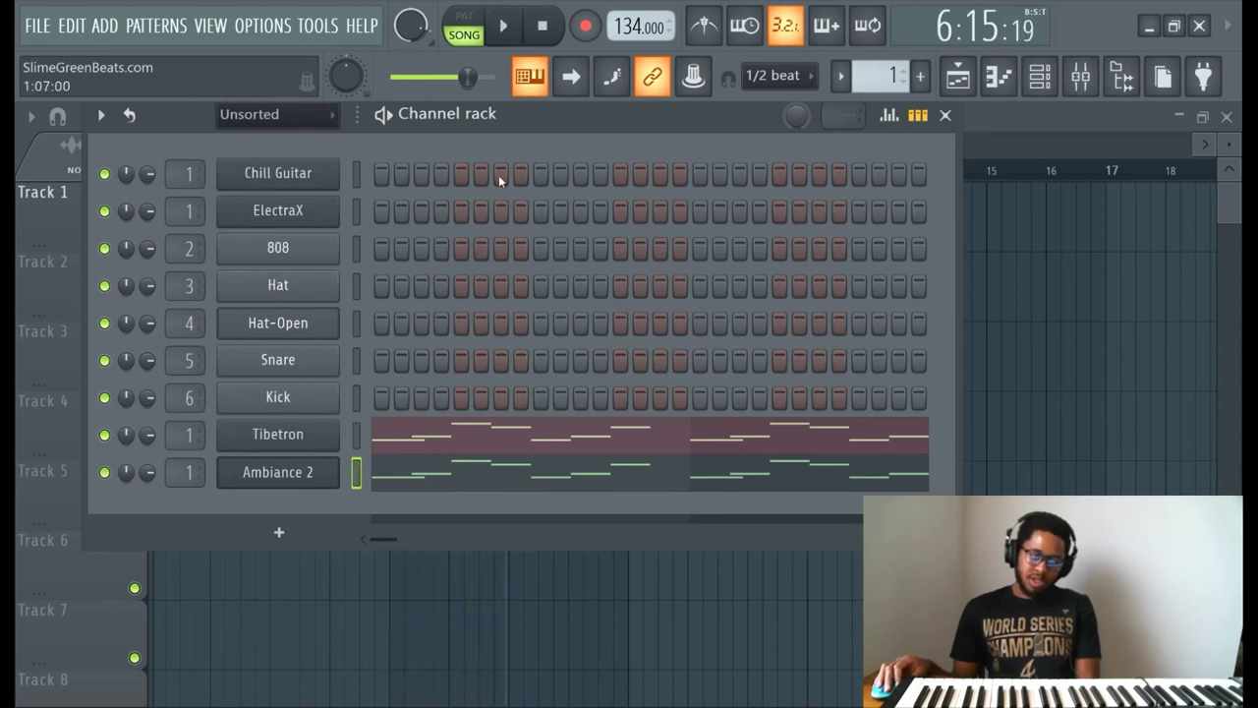